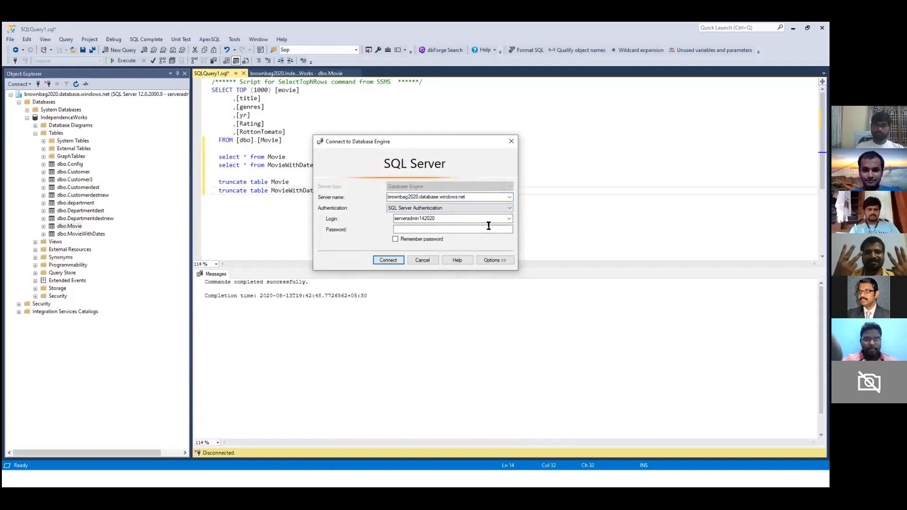
# Enter the SQL Server authentication password and connect to brownbag2020.database.windows.net.
pyautogui.press('capslock')
pyautogui.write('*')
pyautogui.press('capslock')
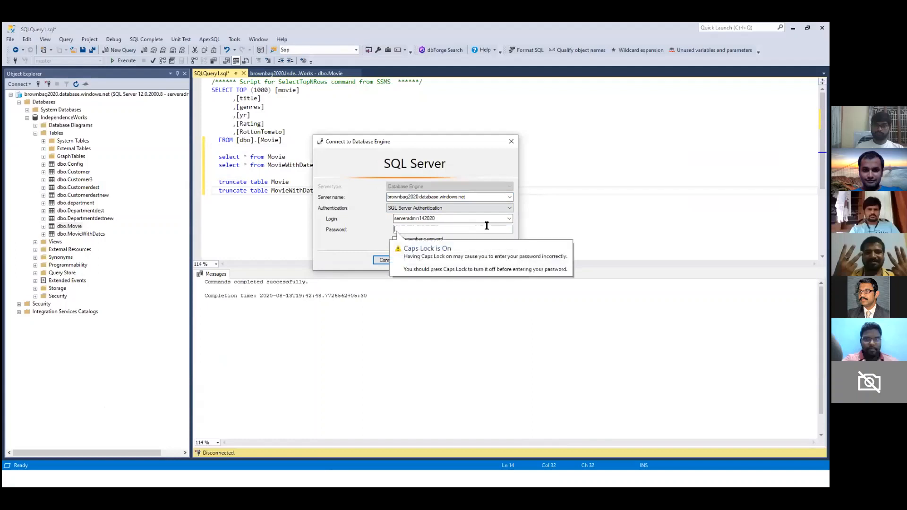
pyautogui.write('*')
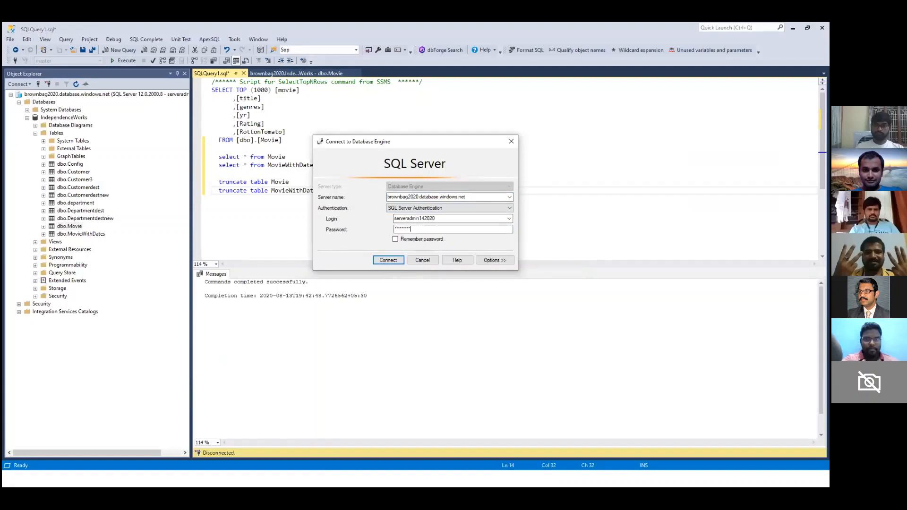
pyautogui.press('Return')
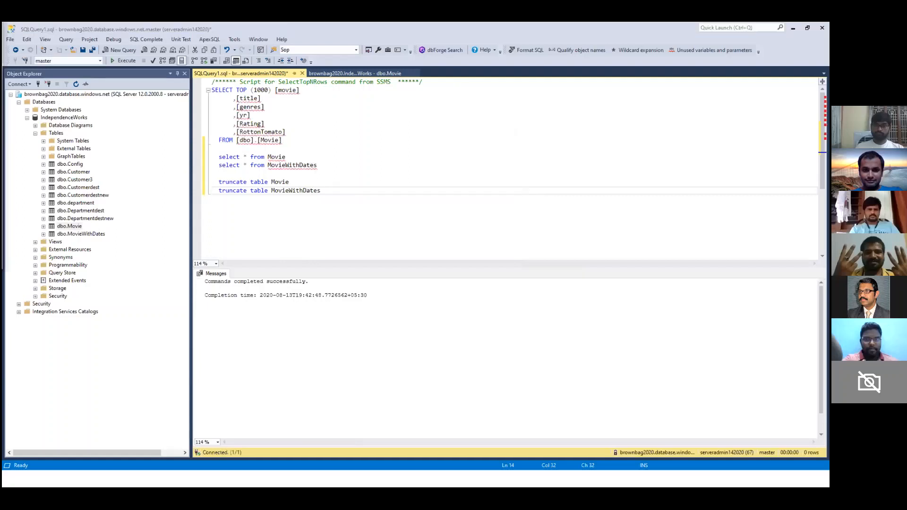
# Maximize File Explorer and open moviesDB from the 20200810 Creating your first pipeline folder.
pyautogui.moveTo(2, 26); pyautogui.dragTo(381, 103)
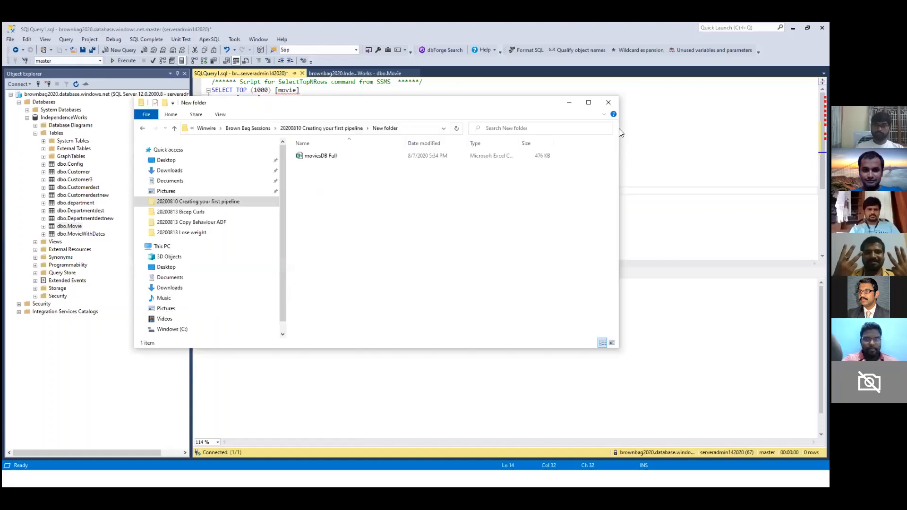
pyautogui.click(589, 102)
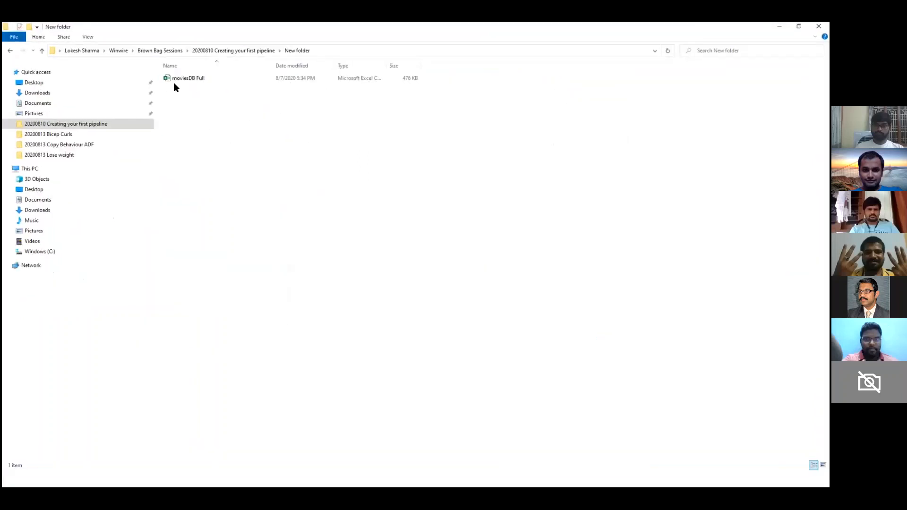
pyautogui.click(235, 51)
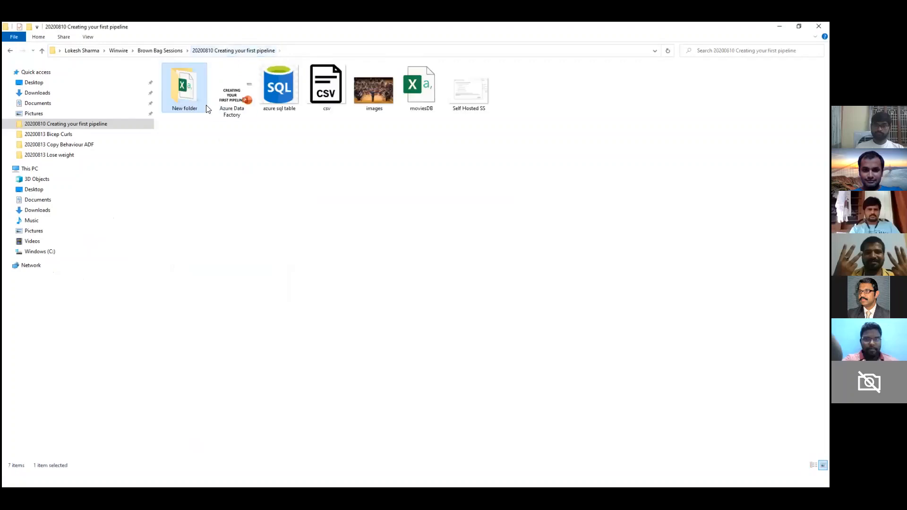
pyautogui.click(420, 110)
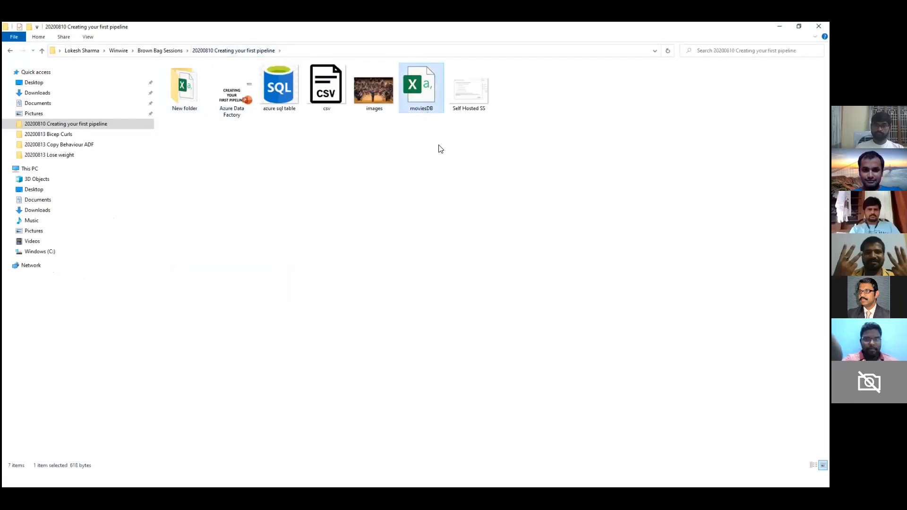
pyautogui.rightClick(418, 108)
pyautogui.click(427, 112)
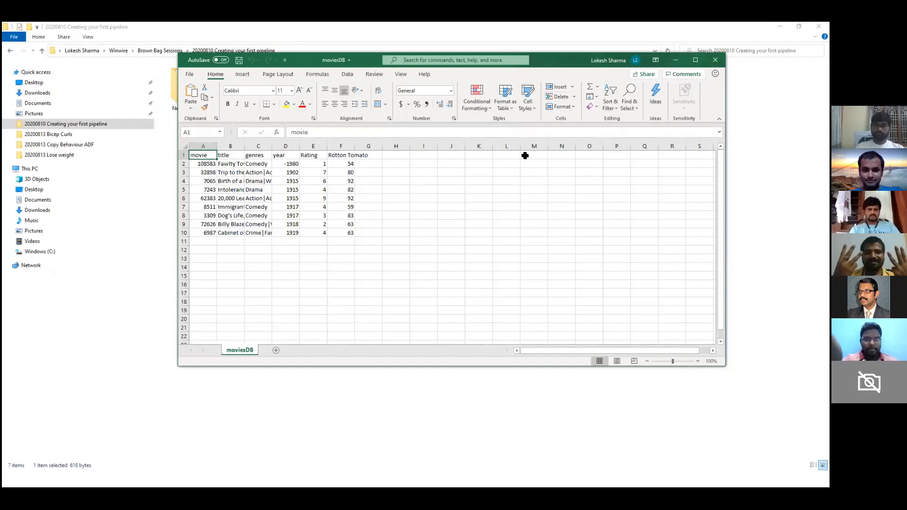
# Close the moviesDB workbook after reviewing its columns and return to SQL Server Management Studio.
pyautogui.click(675, 60)
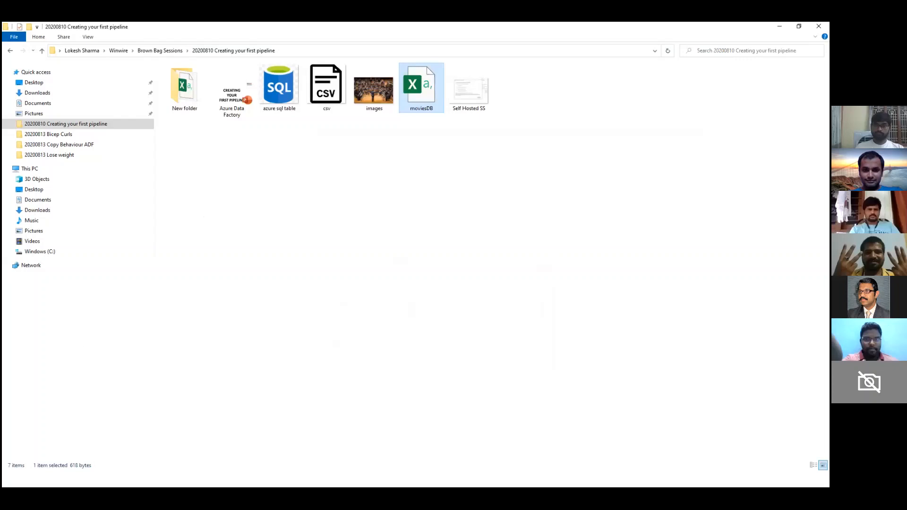
pyautogui.hotkey('alt', 'Tab')
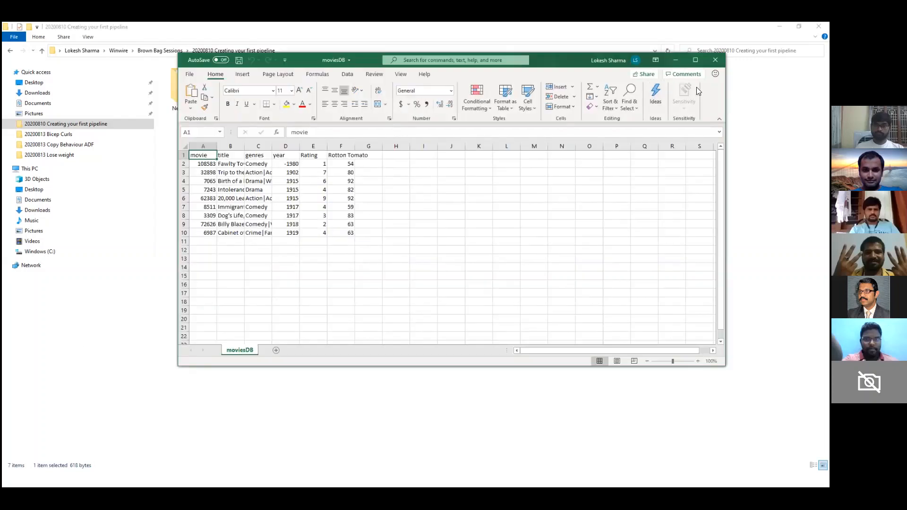
pyautogui.click(716, 60)
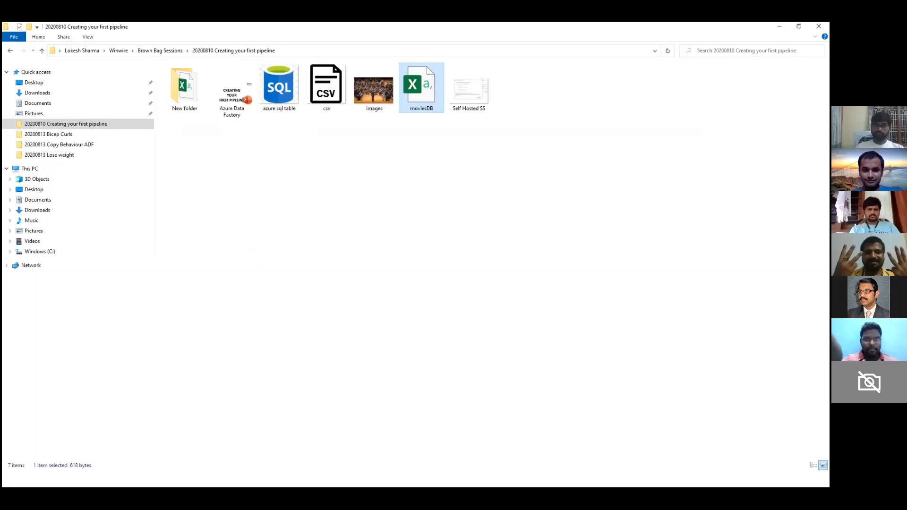
pyautogui.hotkey('alt', 'Tab')
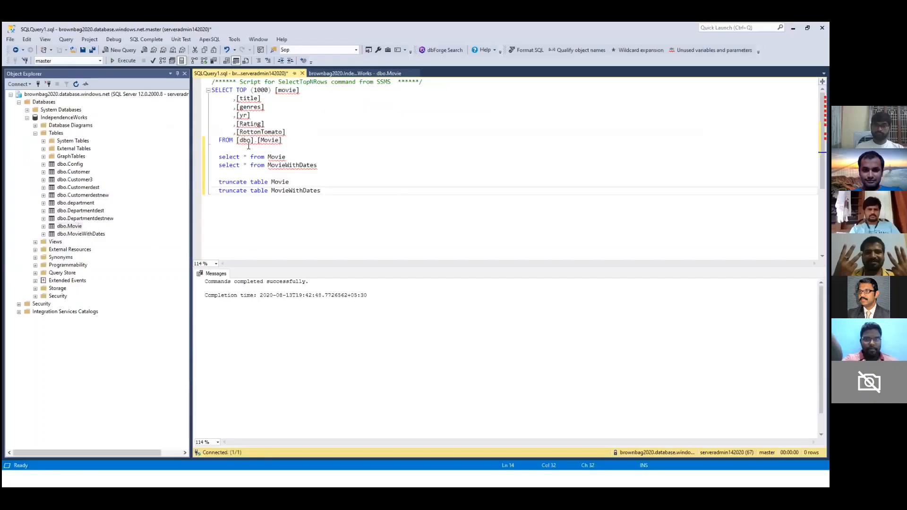
# Run select * from Movie on the IndependenceWorks database to confirm the Movie table is empty.
pyautogui.click(98, 59)
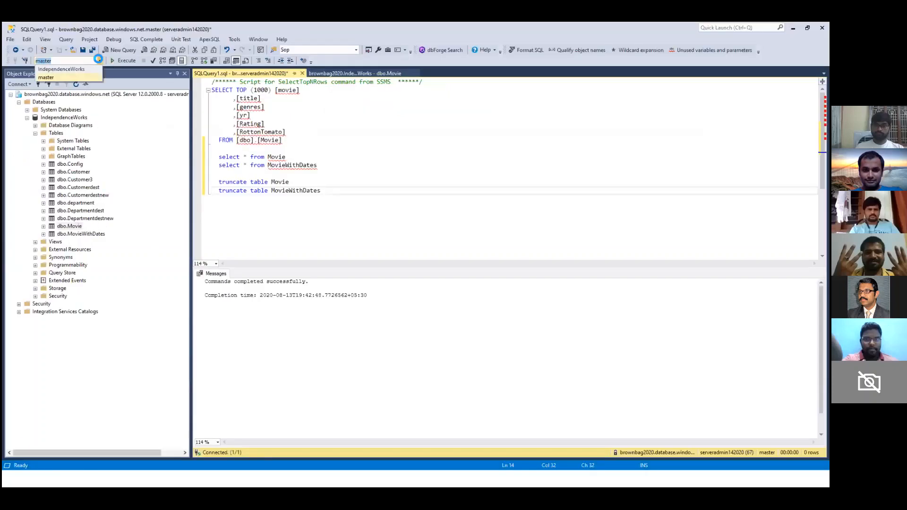
pyautogui.click(93, 69)
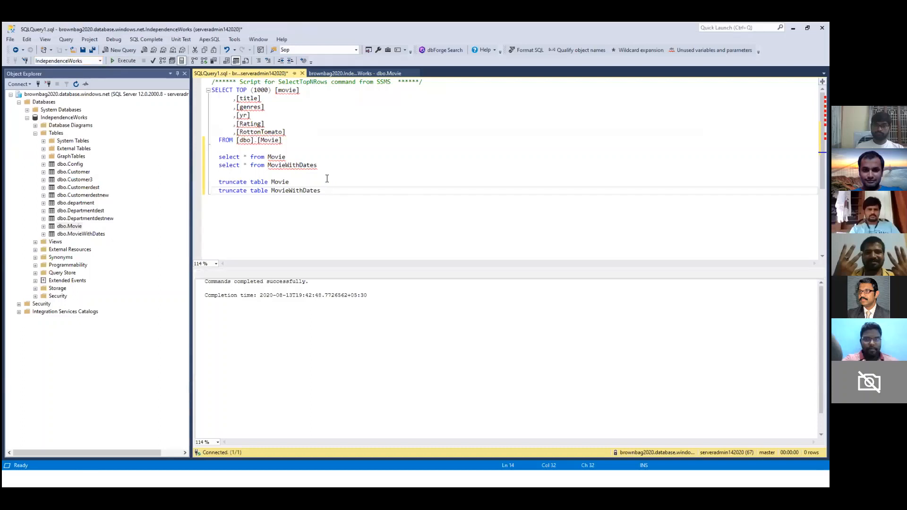
pyautogui.moveTo(286, 158); pyautogui.dragTo(293, 153)
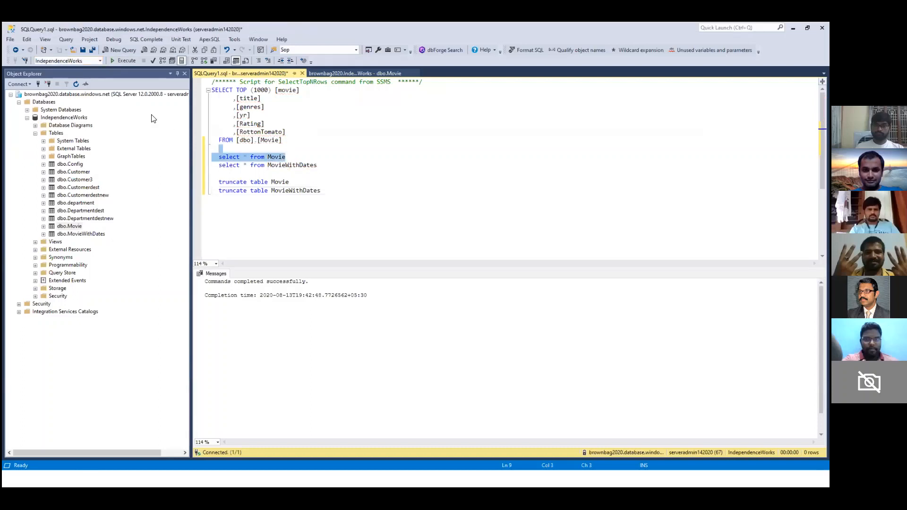
pyautogui.press('F5')
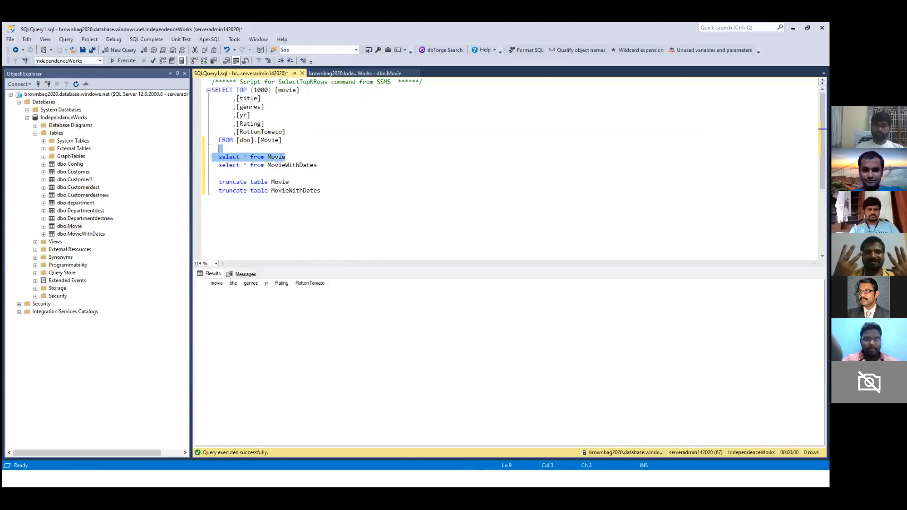
pyautogui.hotkey('alt', 'Tab')
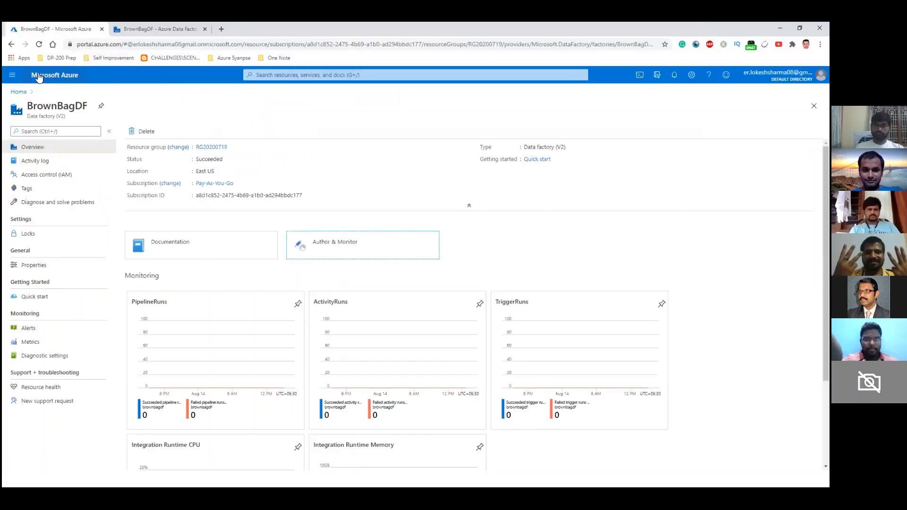
# Search the portal for 'fact', open Data factories, and start adding a new data factory.
pyautogui.click(73, 76)
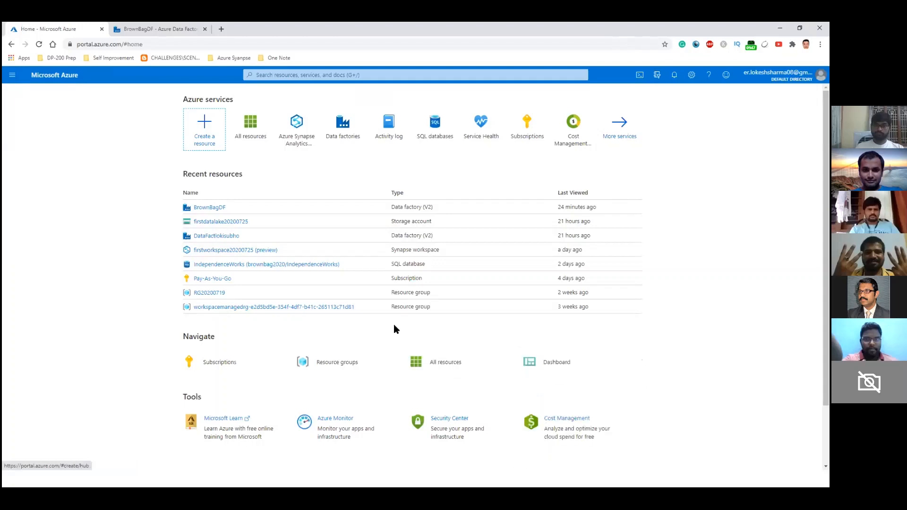
pyautogui.click(301, 74)
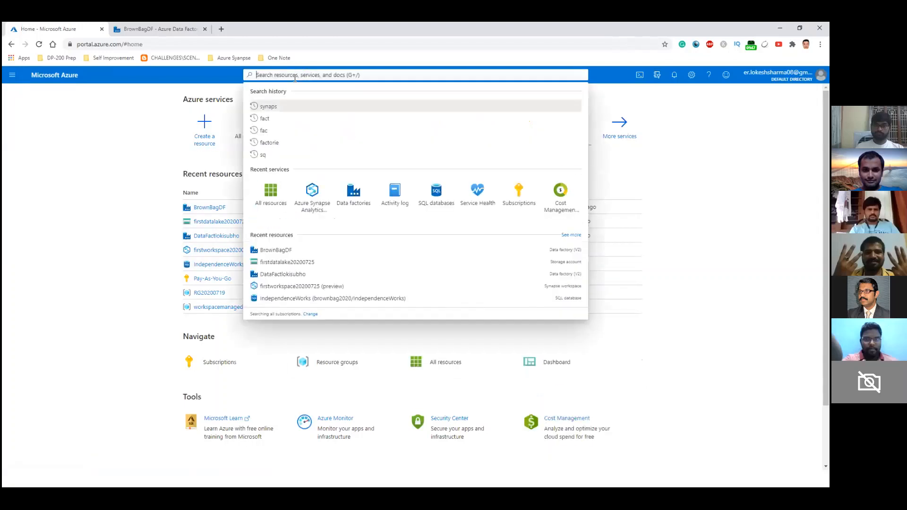
pyautogui.click(103, 119)
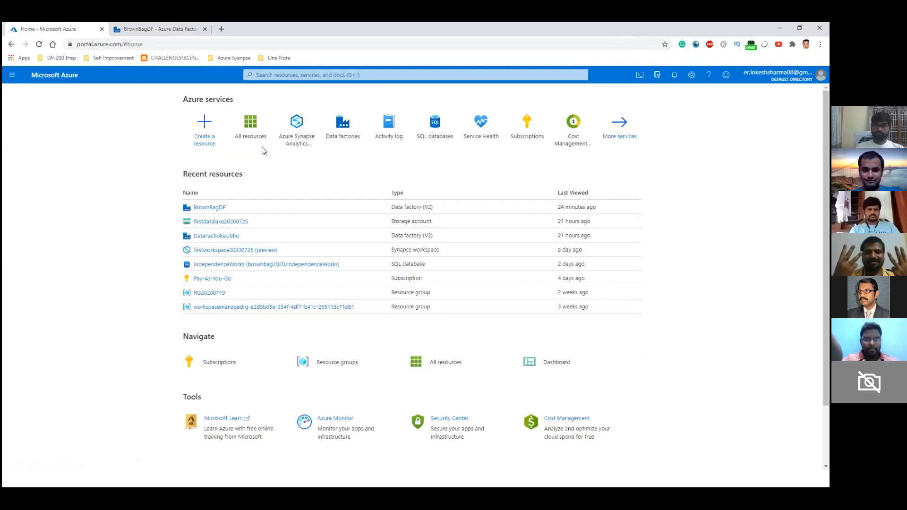
pyautogui.click(271, 76)
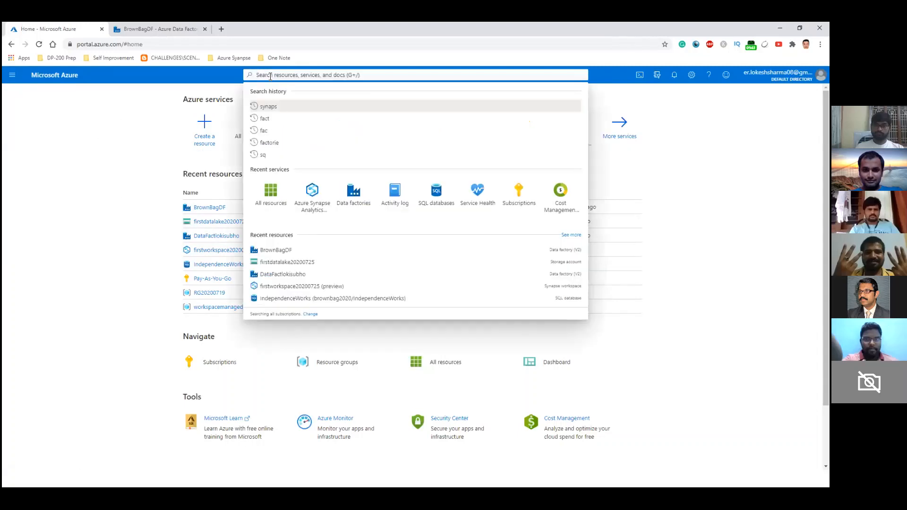
pyautogui.write('fact')
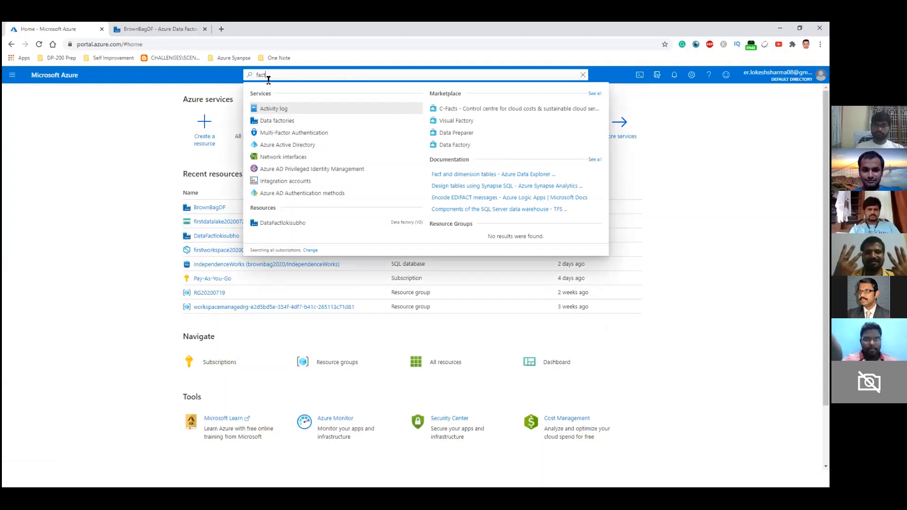
pyautogui.click(273, 122)
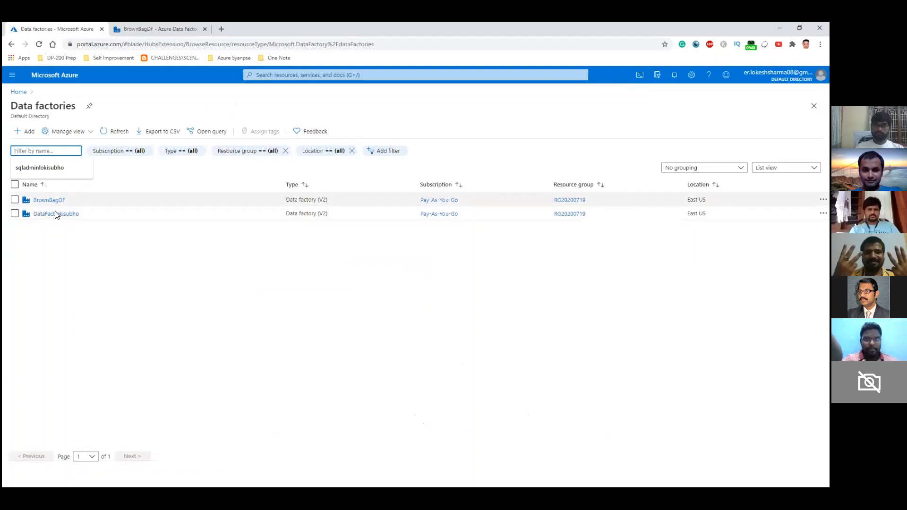
pyautogui.click(27, 132)
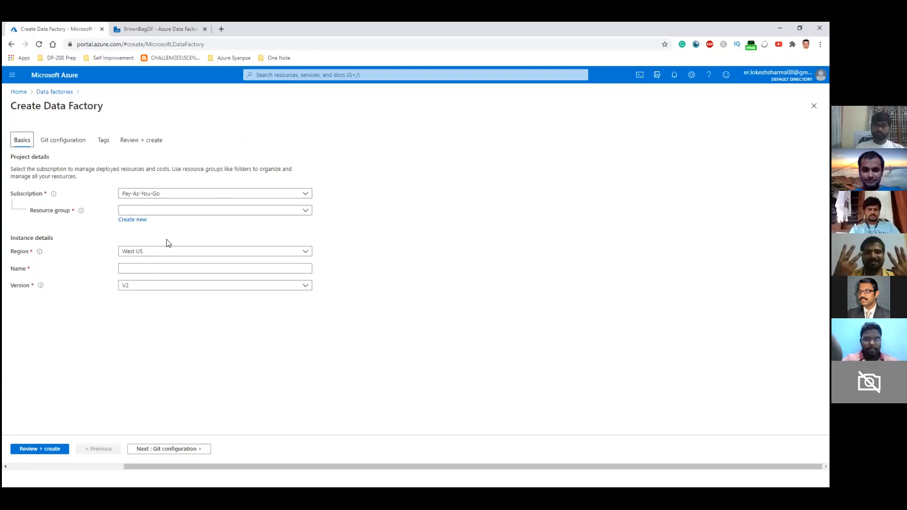
# Look at the Git configuration tab, then leave the form for the portal home page.
pyautogui.click(60, 141)
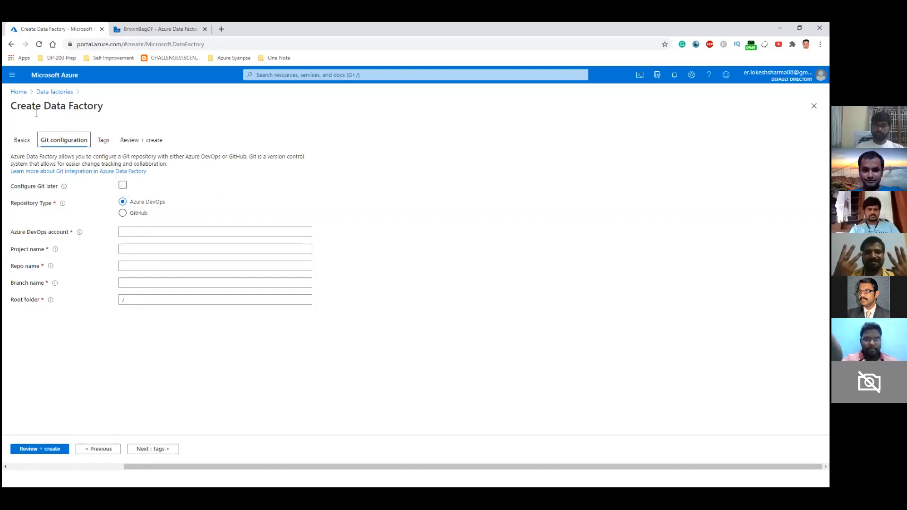
pyautogui.click(18, 92)
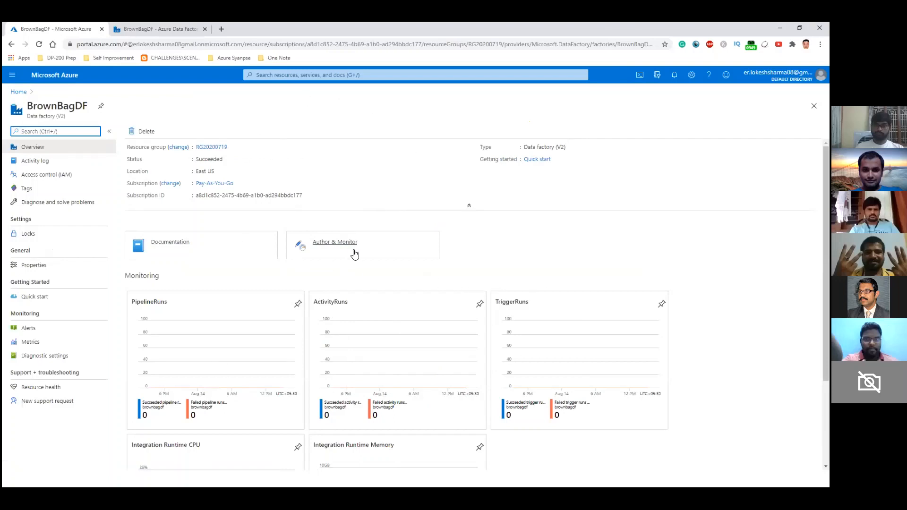
# Launch Author & Monitor for BrownBagDF, sign in with the first listed account, and expand the navigation.
pyautogui.click(321, 247)
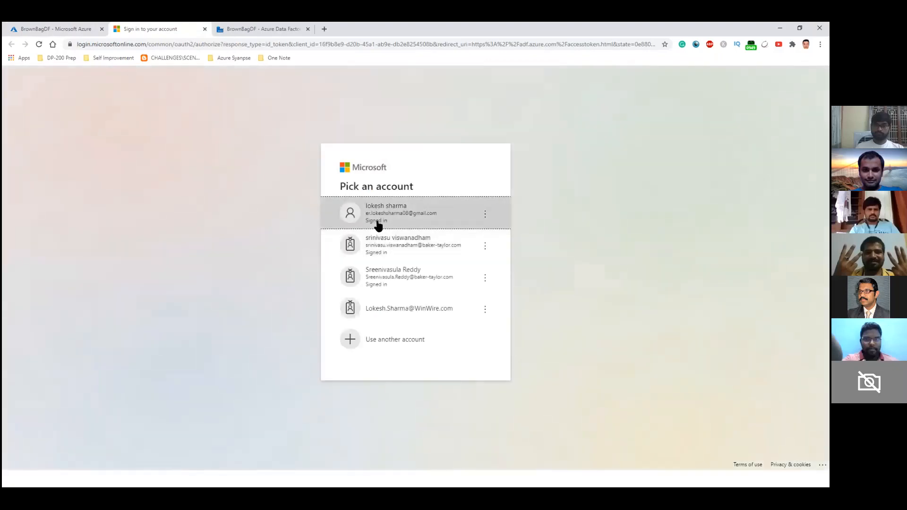
pyautogui.click(378, 221)
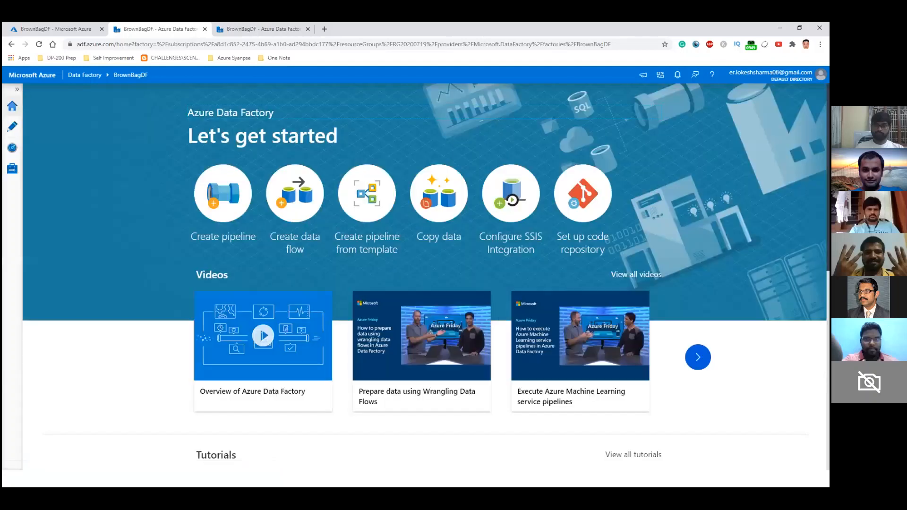
pyautogui.click(17, 89)
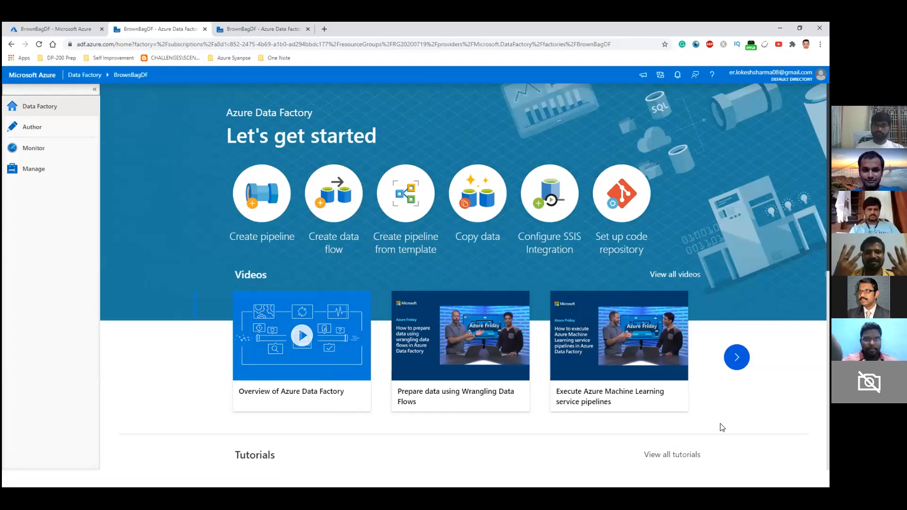
# Add a new pipeline in the Author workspace and rename pipeline1 to FirstPipeline.
pyautogui.click(33, 131)
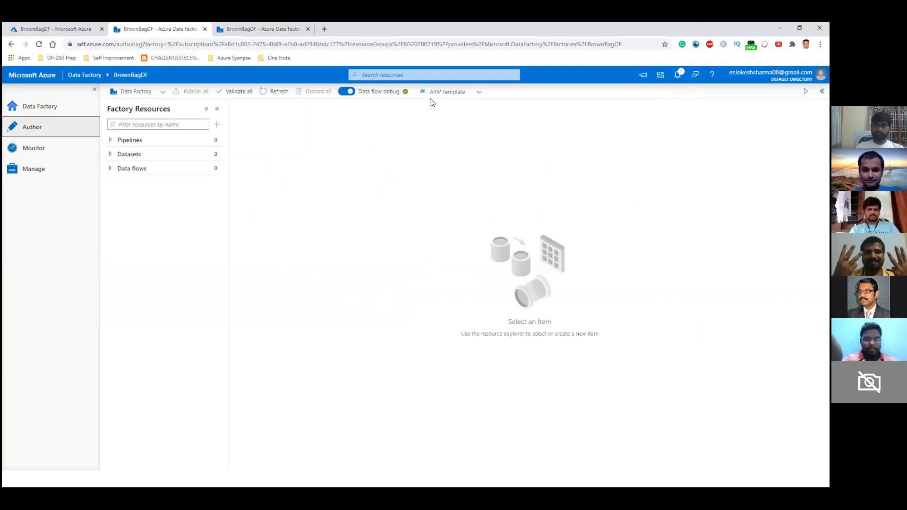
pyautogui.click(216, 125)
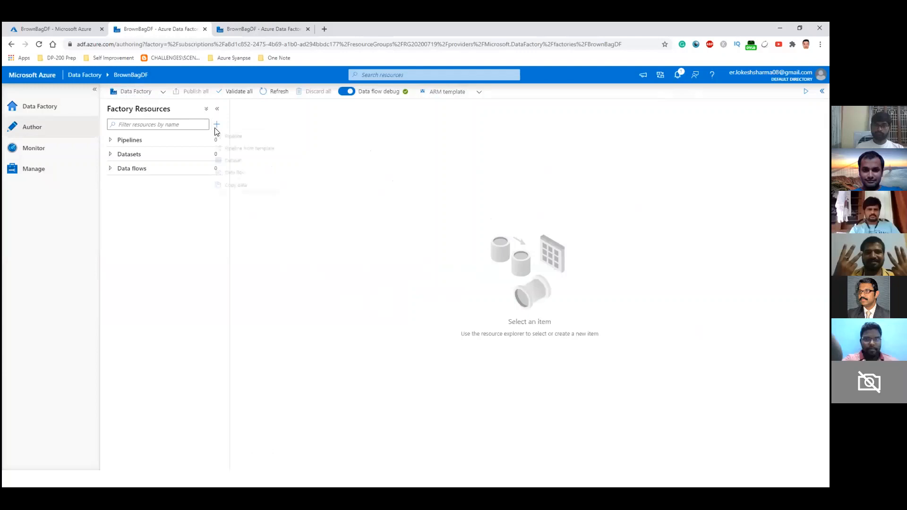
pyautogui.click(222, 138)
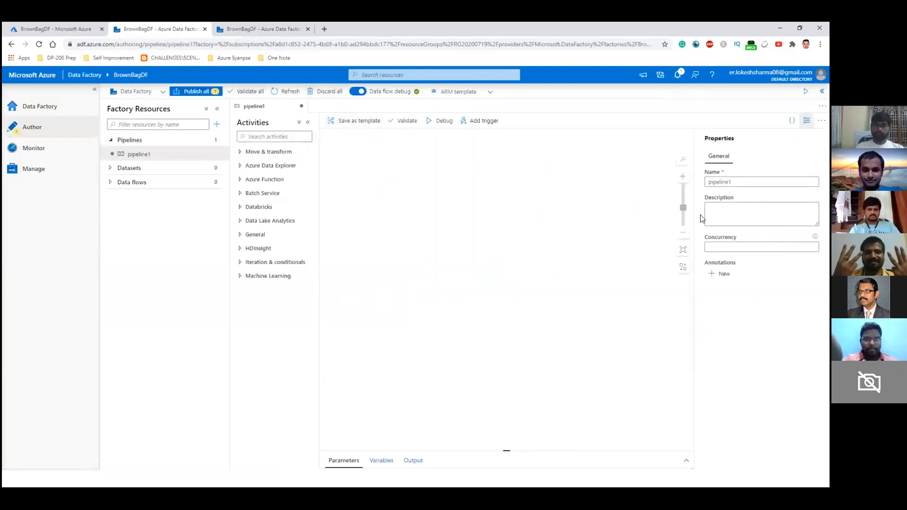
pyautogui.doubleClick(714, 182)
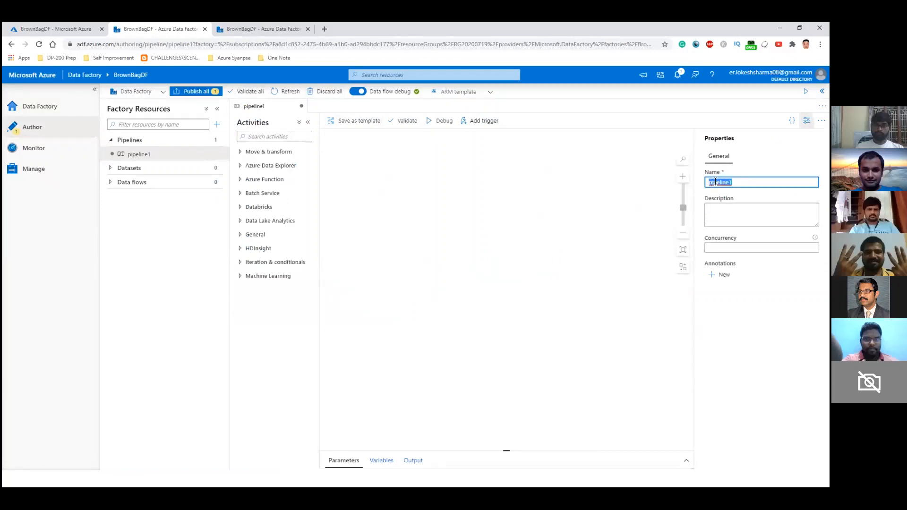
pyautogui.write('FirstPipeline')
pyautogui.click(545, 325)
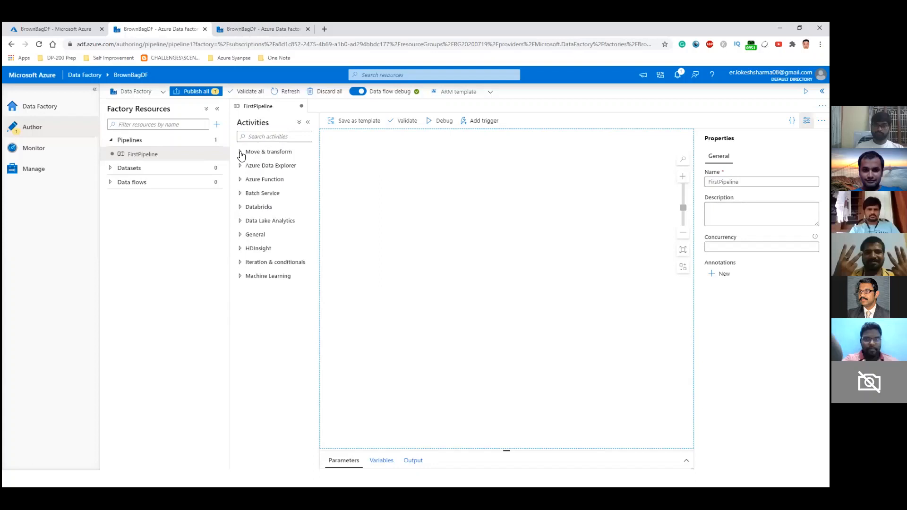
# Expand the Move & transform and General activity groups and scroll through the activities.
pyautogui.click(241, 153)
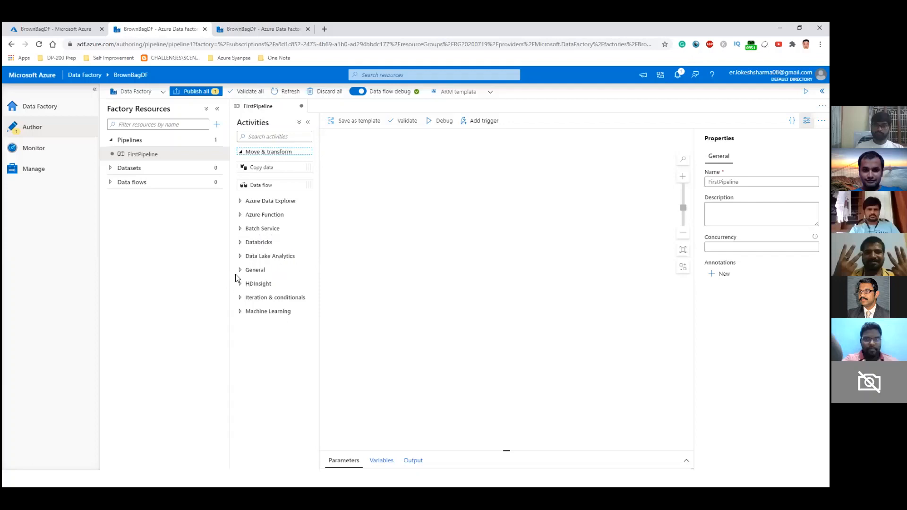
pyautogui.click(263, 270)
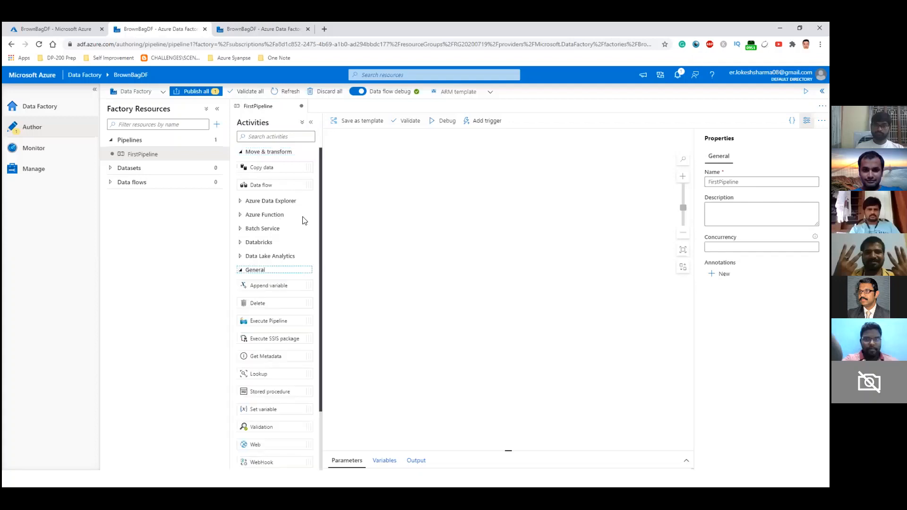
pyautogui.scroll(-1, 309, 226)
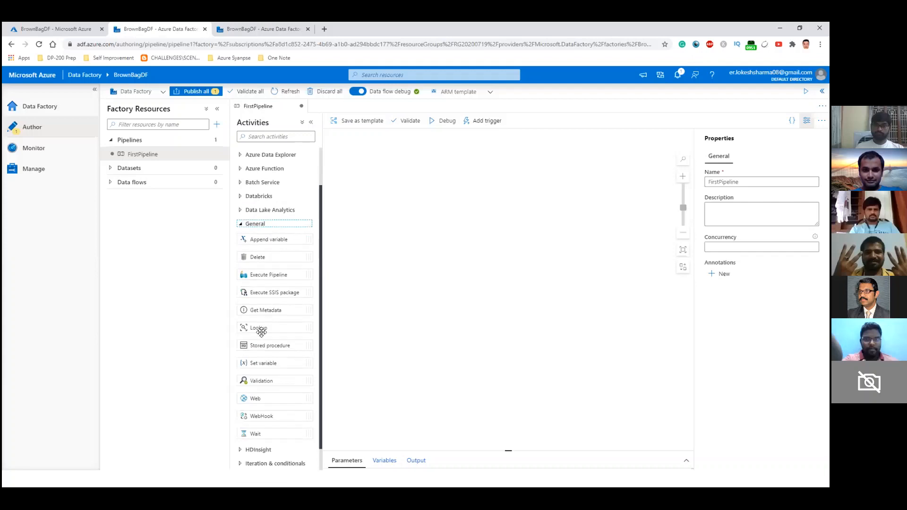
pyautogui.scroll(-1, 265, 325)
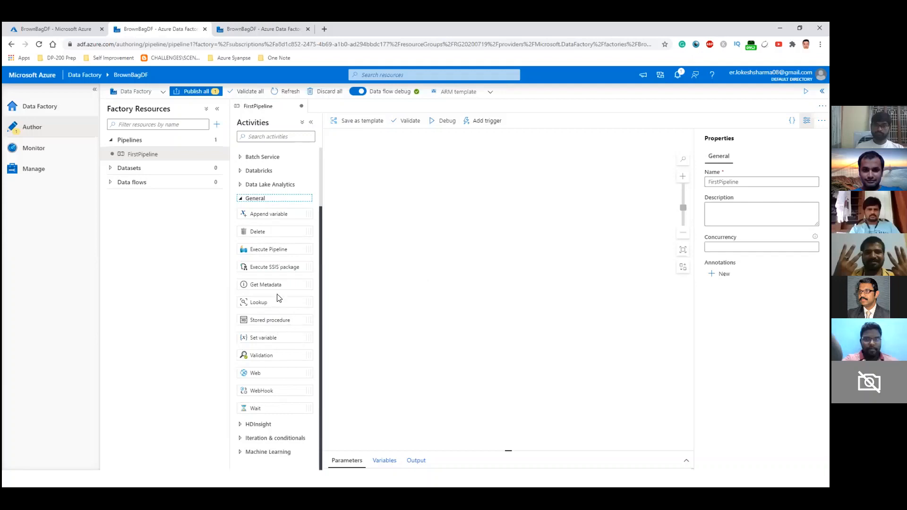
pyautogui.scroll(3, 283, 269)
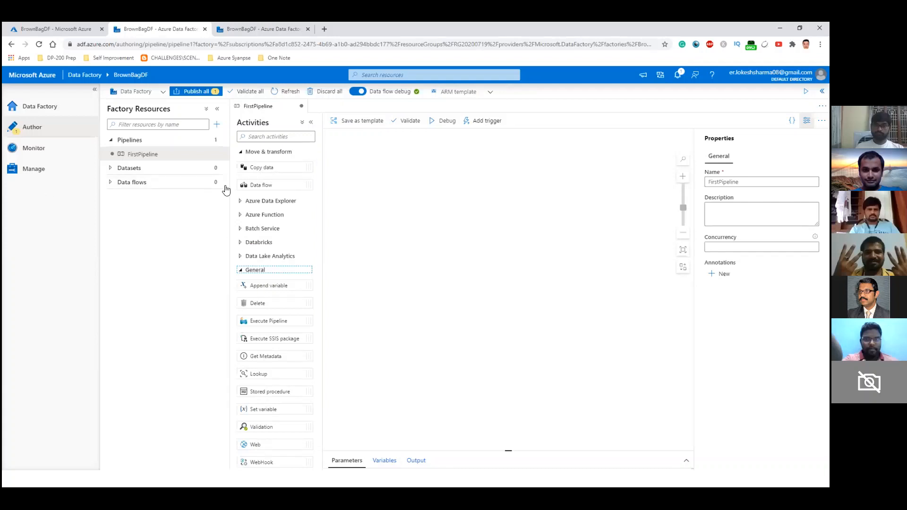
# Drag a Copy data activity onto the FirstPipeline canvas and rename it LocalToSQL.
pyautogui.moveTo(254, 168); pyautogui.dragTo(450, 182)
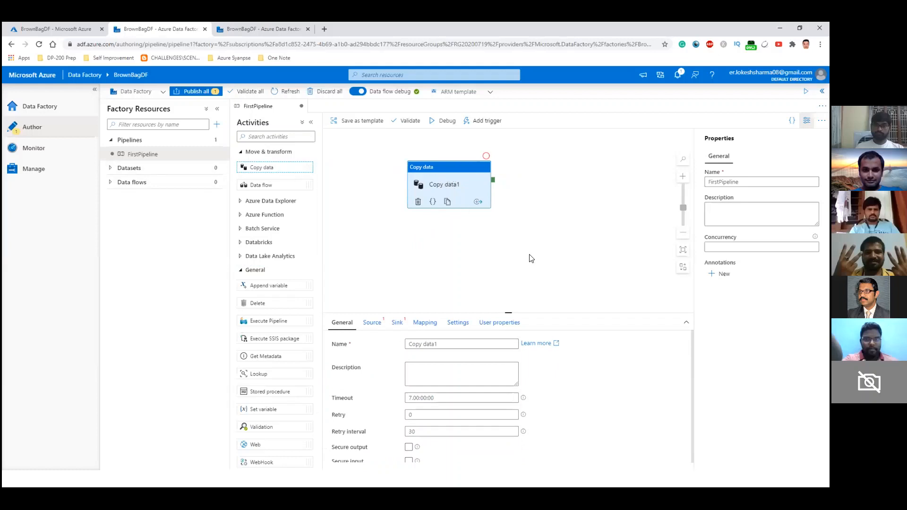
pyautogui.click(461, 340)
pyautogui.hotkey('ctrl', 'a')
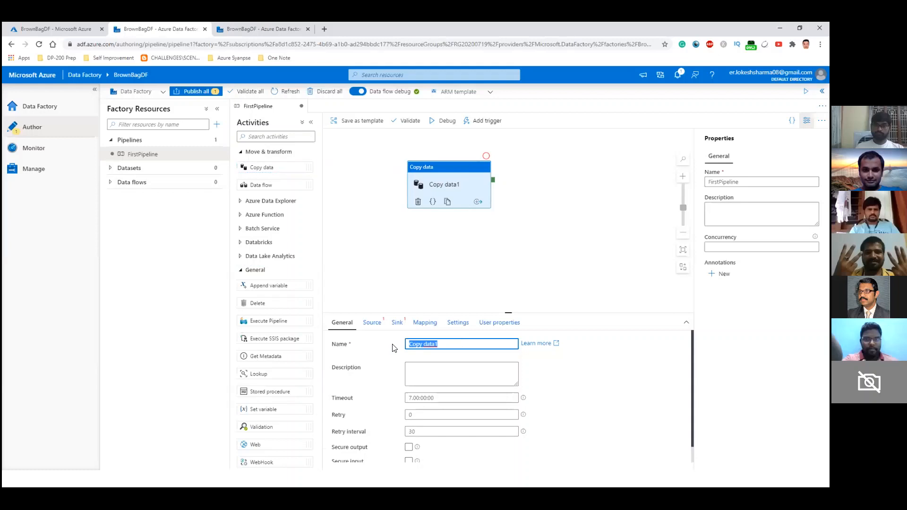
pyautogui.write('LocalToSQL')
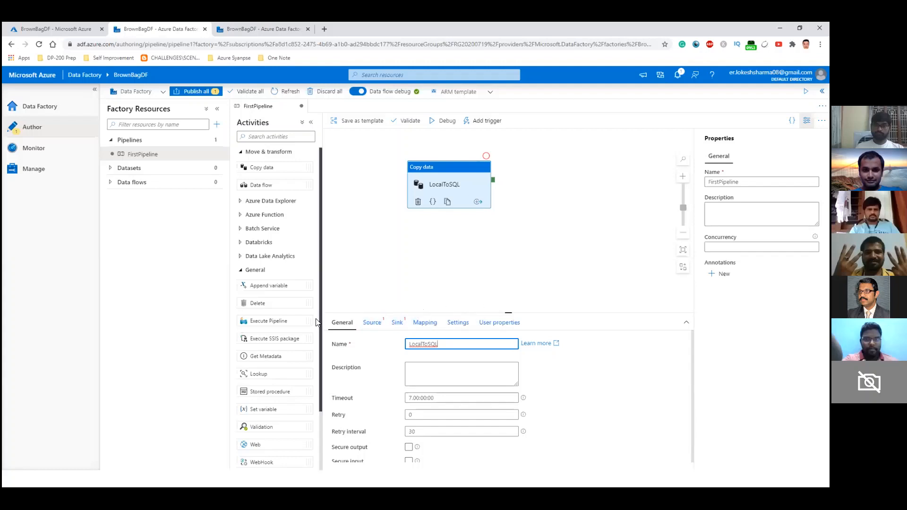
pyautogui.hotkey('alt', 'Tab')
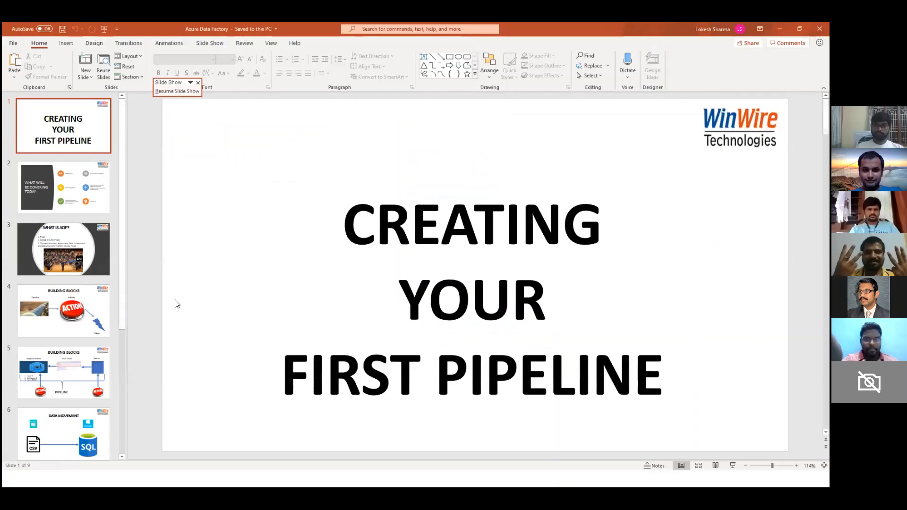
# Show slide 5, Building Blocks, in PowerPoint, then return to the Data Factory pipeline editor.
pyautogui.click(74, 380)
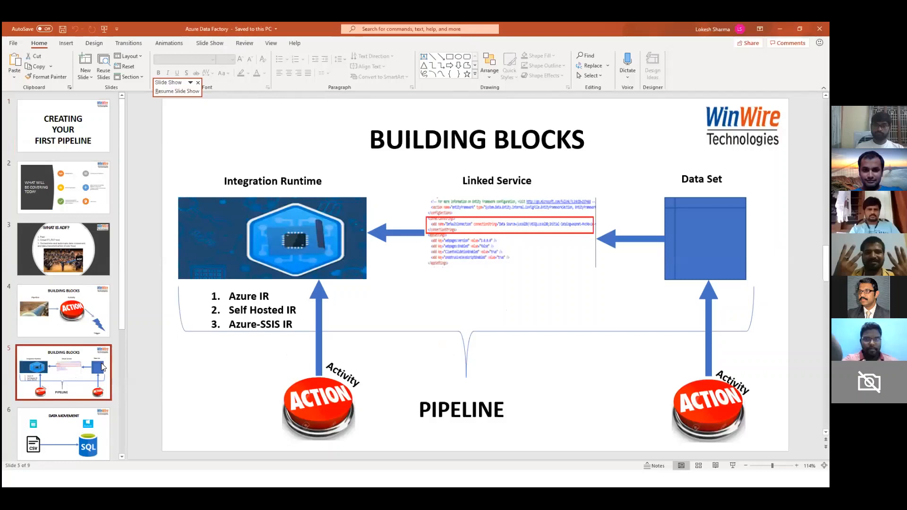
pyautogui.scroll(-1, 103, 339)
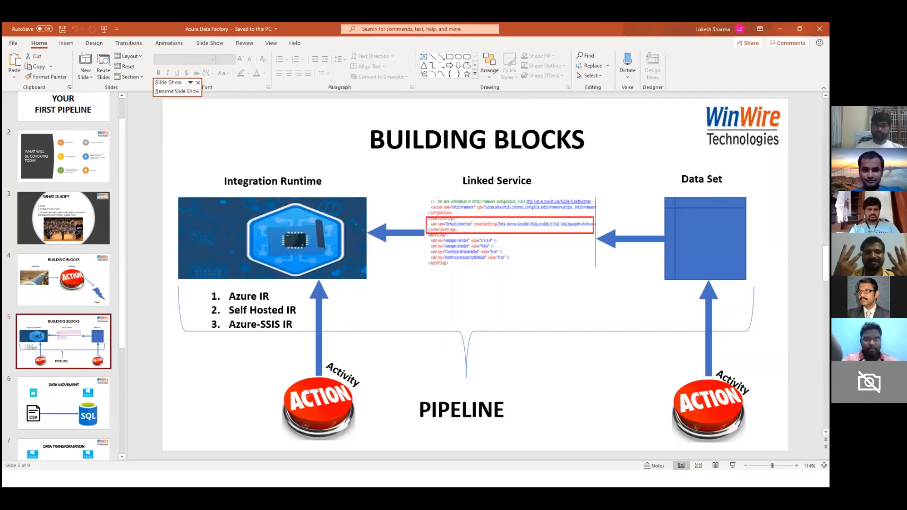
pyautogui.hotkey('alt', 'Tab')
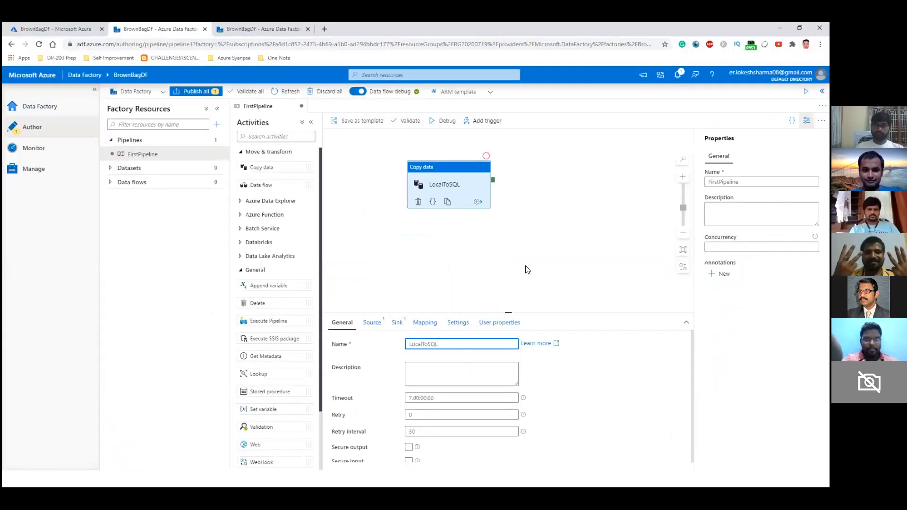
# Begin a new source dataset for the copy activity and filter the data stores to the File category.
pyautogui.click(384, 324)
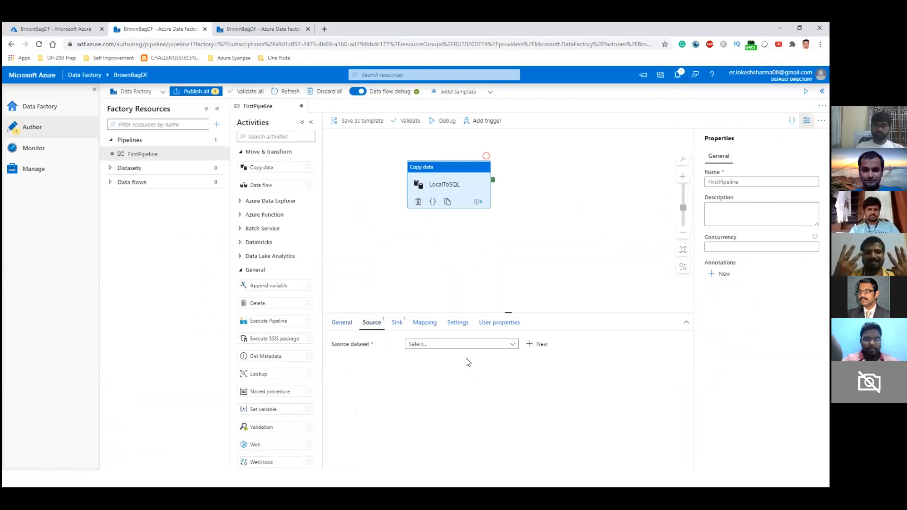
pyautogui.click(533, 348)
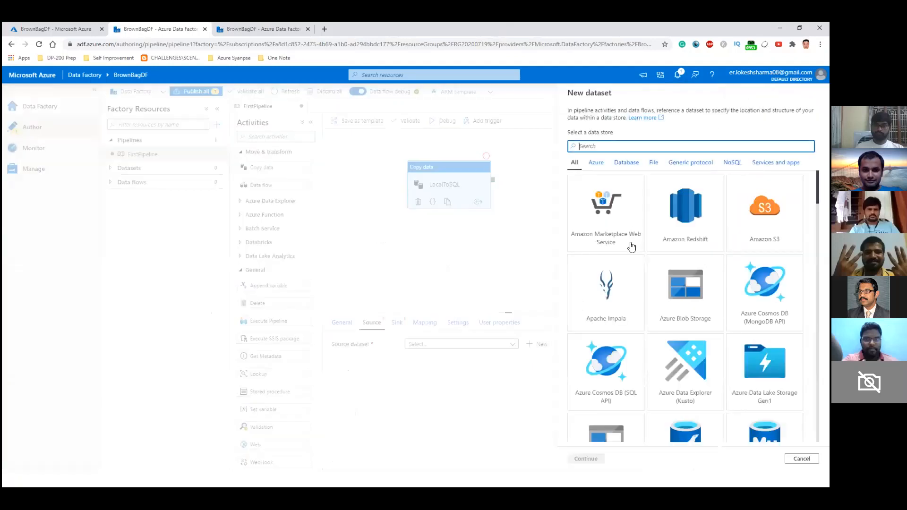
pyautogui.scroll(-1, 669, 286)
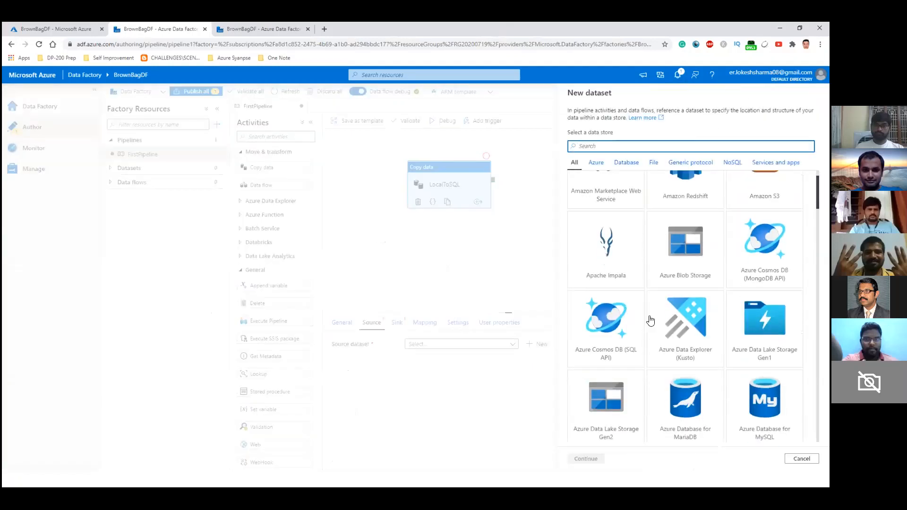
pyautogui.scroll(-2, 665, 296)
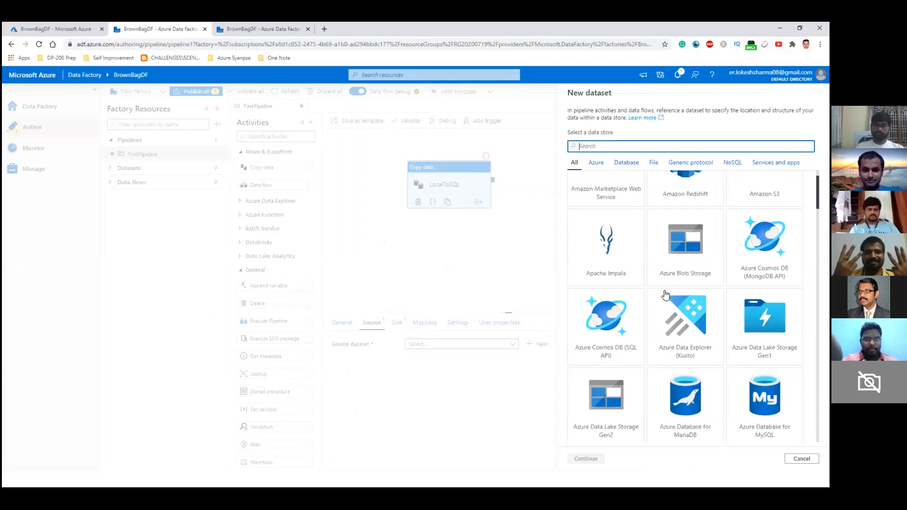
pyautogui.scroll(-3, 665, 296)
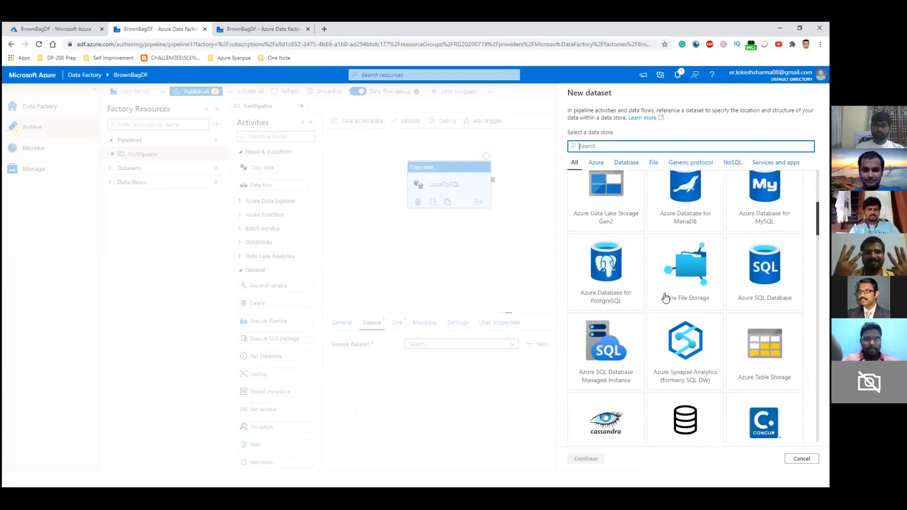
pyautogui.scroll(-2, 665, 298)
pyautogui.scroll(-2, 663, 302)
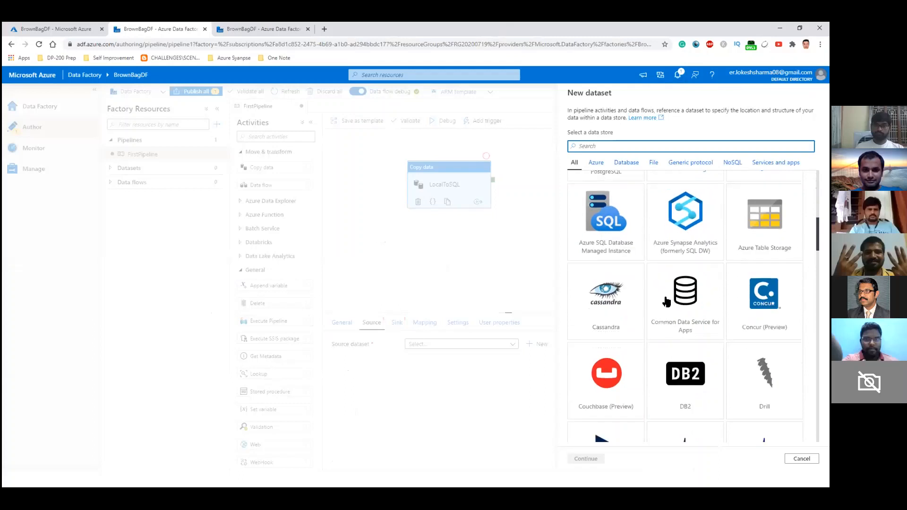
pyautogui.scroll(4, 608, 202)
pyautogui.scroll(5, 597, 175)
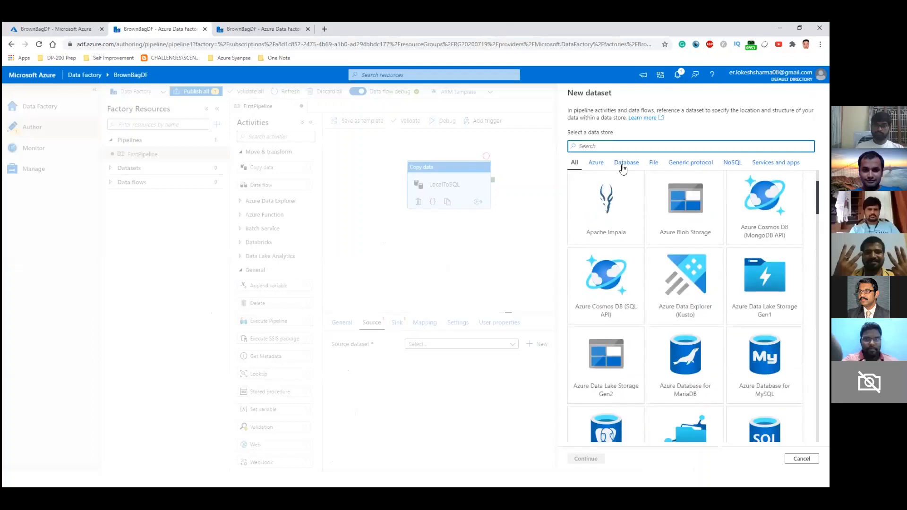
pyautogui.click(624, 164)
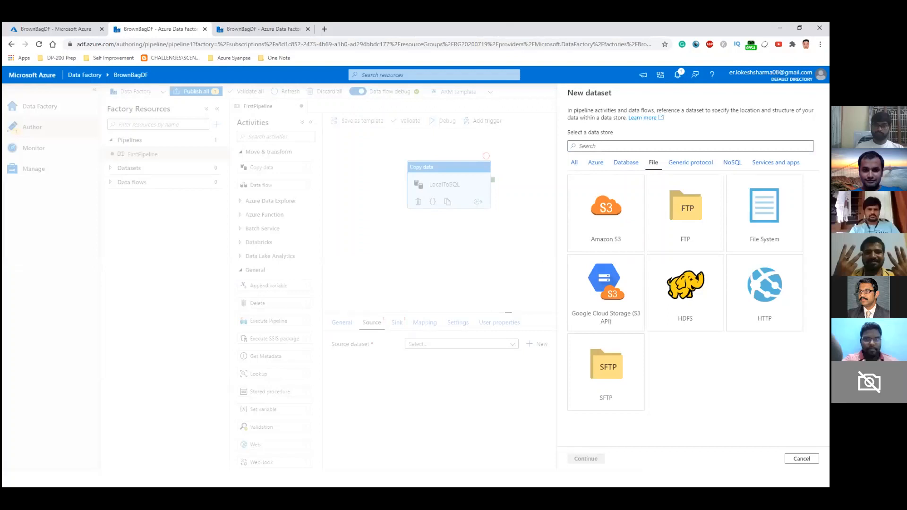
# Choose File System as the data store with DelimitedText as the file format.
pyautogui.click(764, 214)
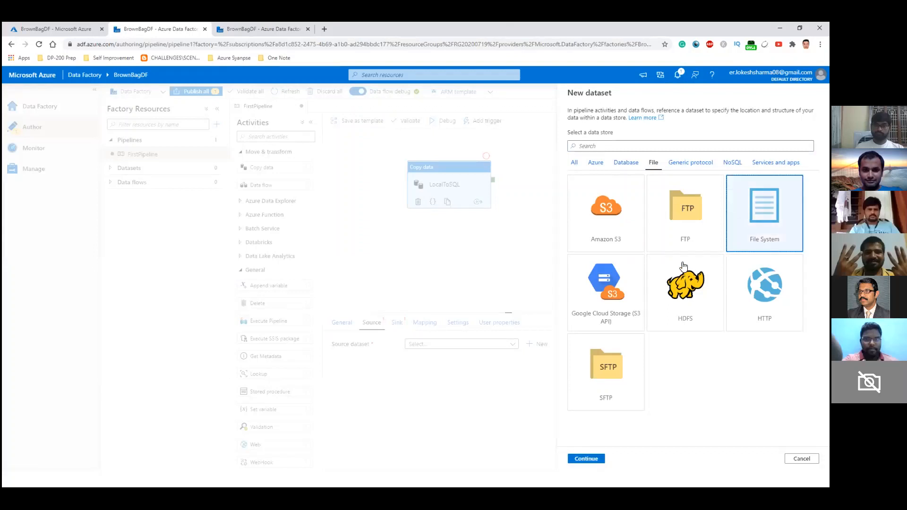
pyautogui.click(577, 459)
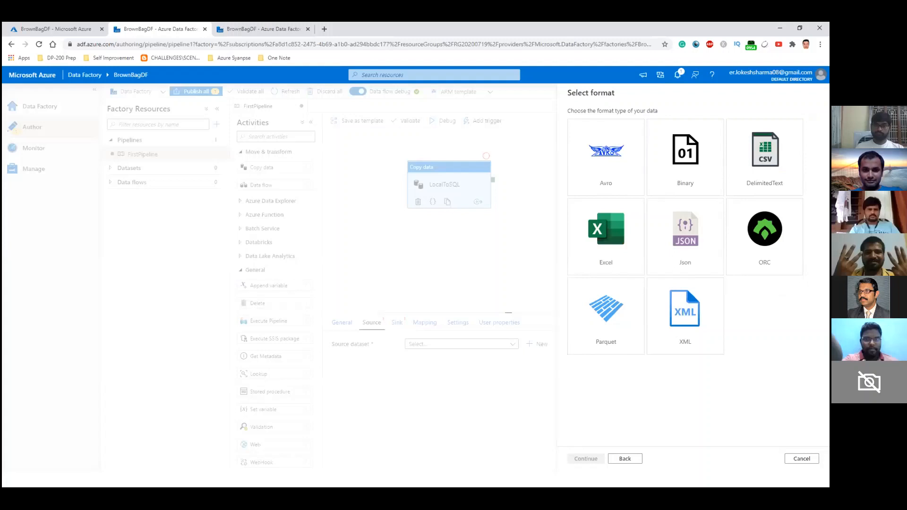
pyautogui.click(764, 158)
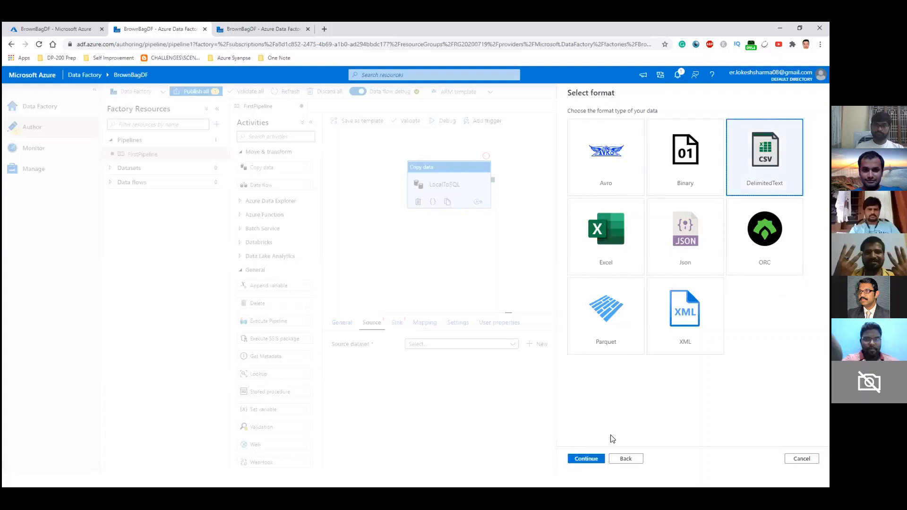
pyautogui.click(586, 458)
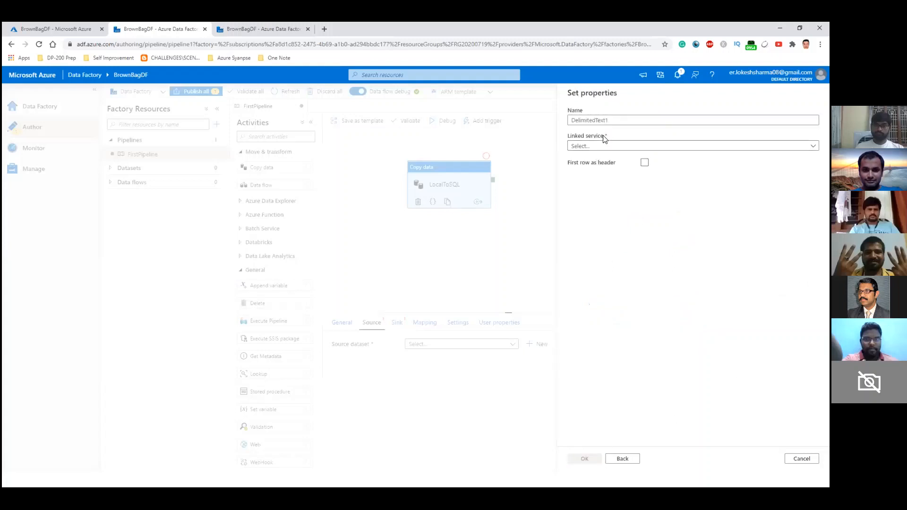
# Rename the dataset to DelimitedTextSource.
pyautogui.click(610, 121)
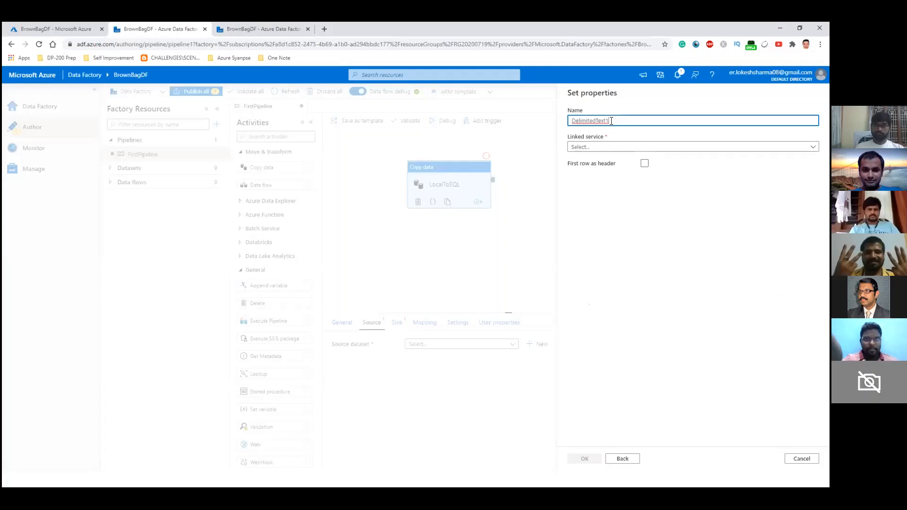
pyautogui.press('BackSpace')
pyautogui.write('s')
pyautogui.write('S')
pyautogui.write('ource')
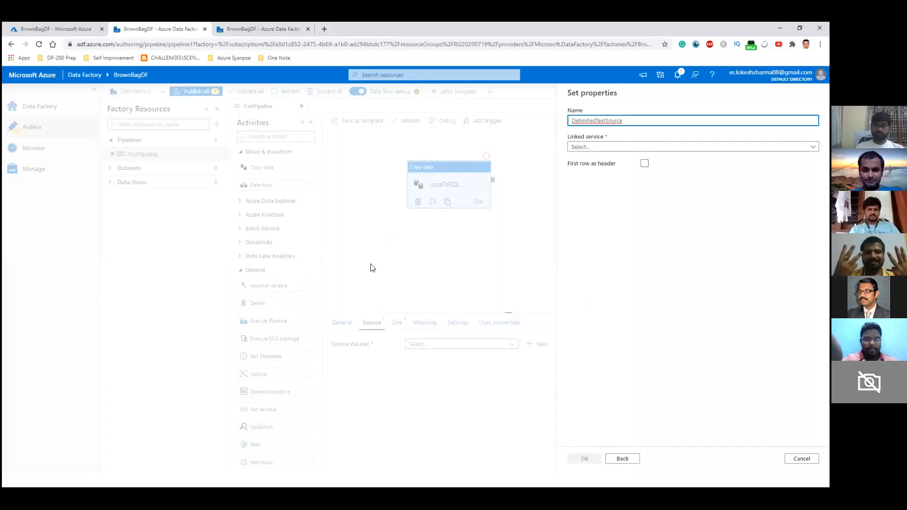
# Create a new linked service for the dataset named FileServerLinkedService.
pyautogui.click(585, 151)
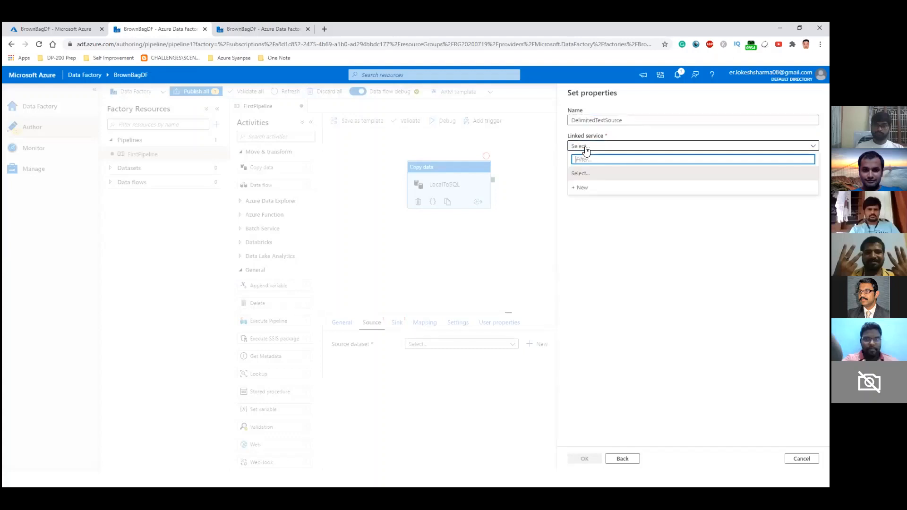
pyautogui.click(592, 187)
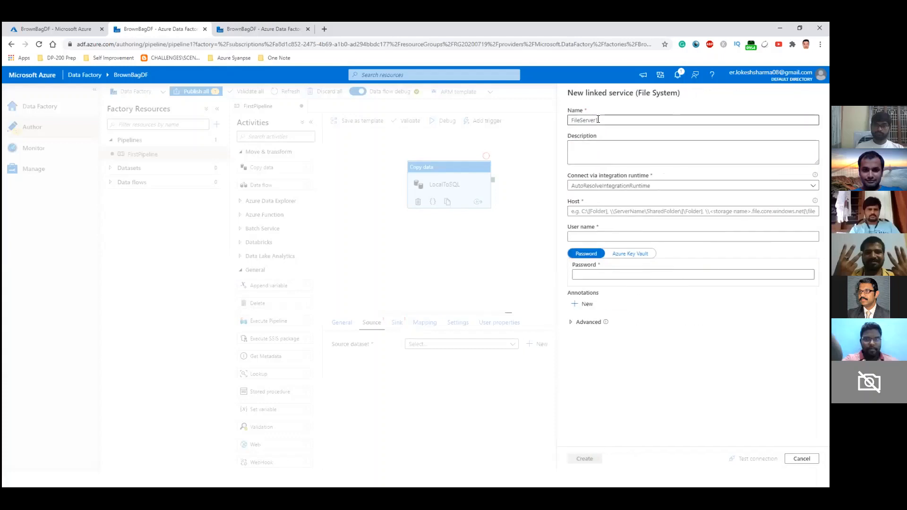
pyautogui.click(599, 120)
pyautogui.press('BackSpace')
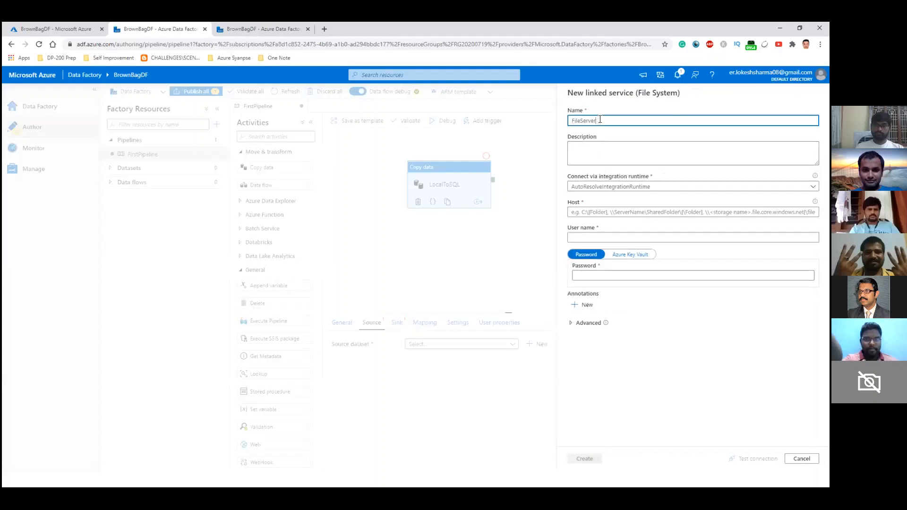
pyautogui.write('LinkedService')
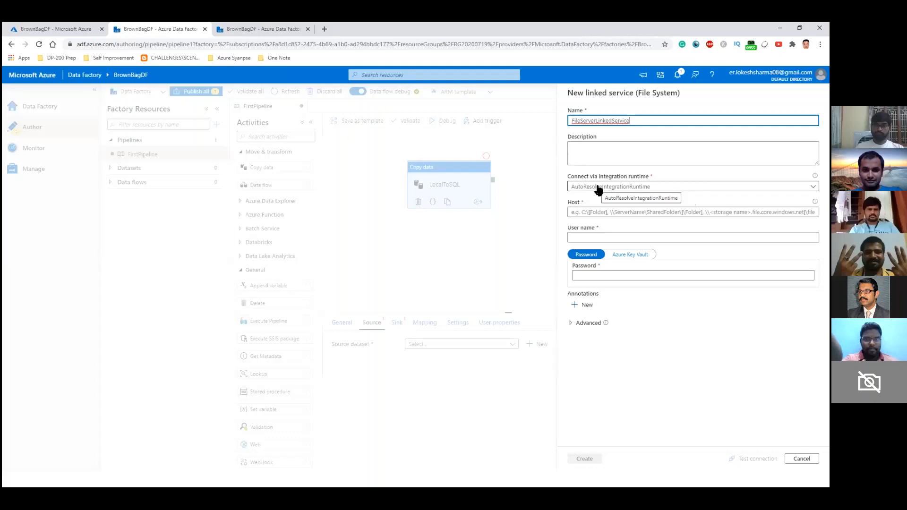
# Select SelfHostedIR as the integration runtime, then start creating a new runtime instead.
pyautogui.click(598, 188)
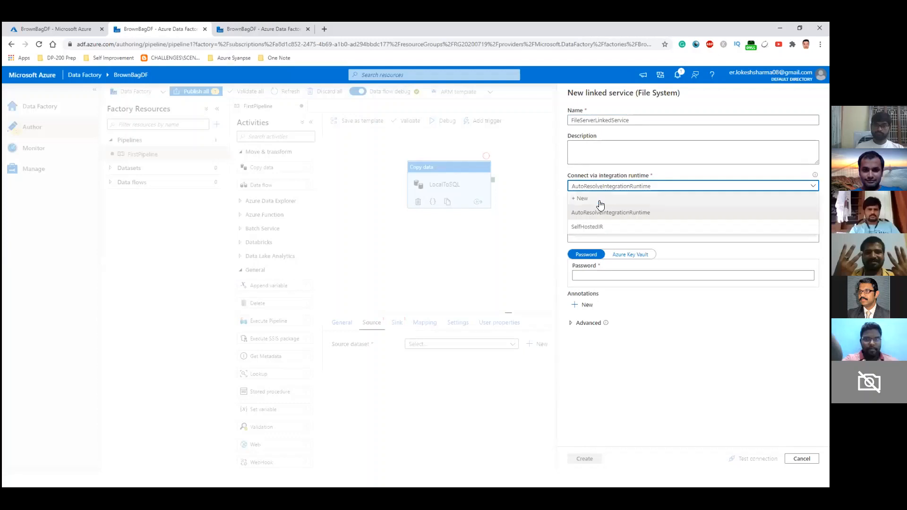
pyautogui.click(591, 234)
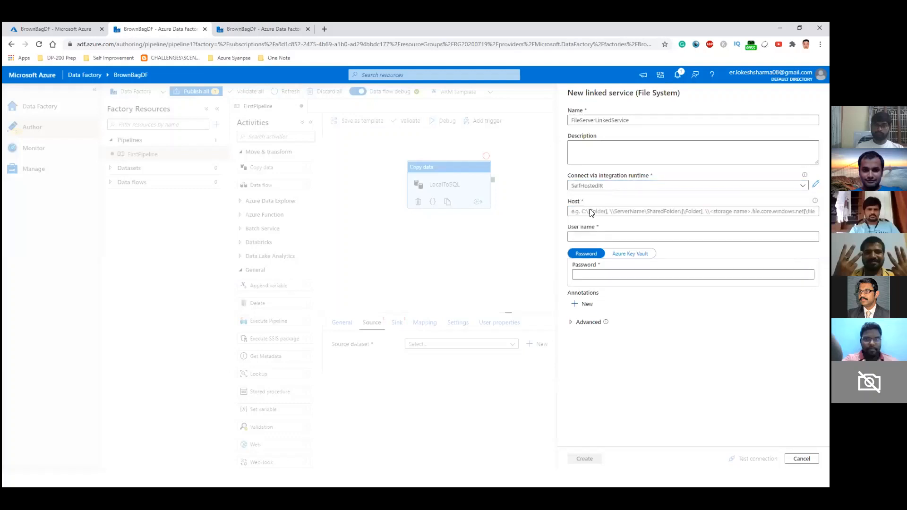
pyautogui.click(590, 186)
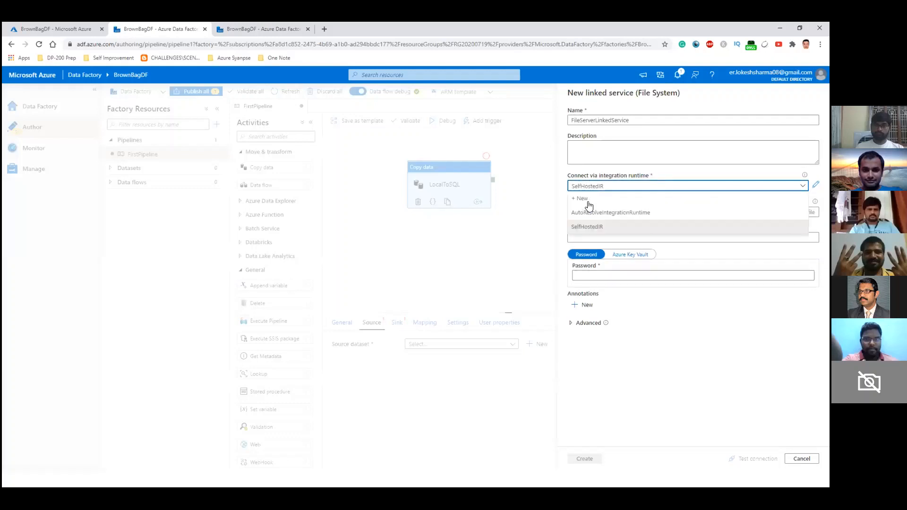
pyautogui.click(588, 200)
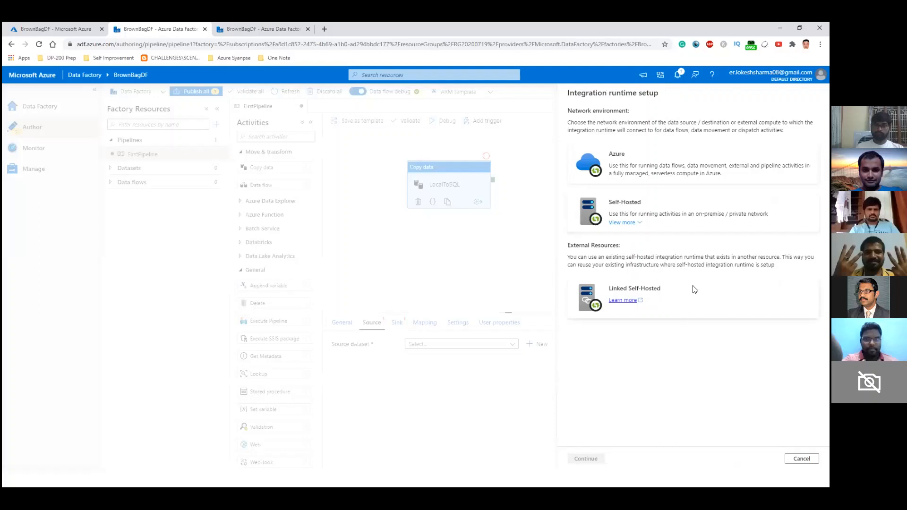
# Create a Self-Hosted integration runtime named integrationRuntimeSample.
pyautogui.click(629, 212)
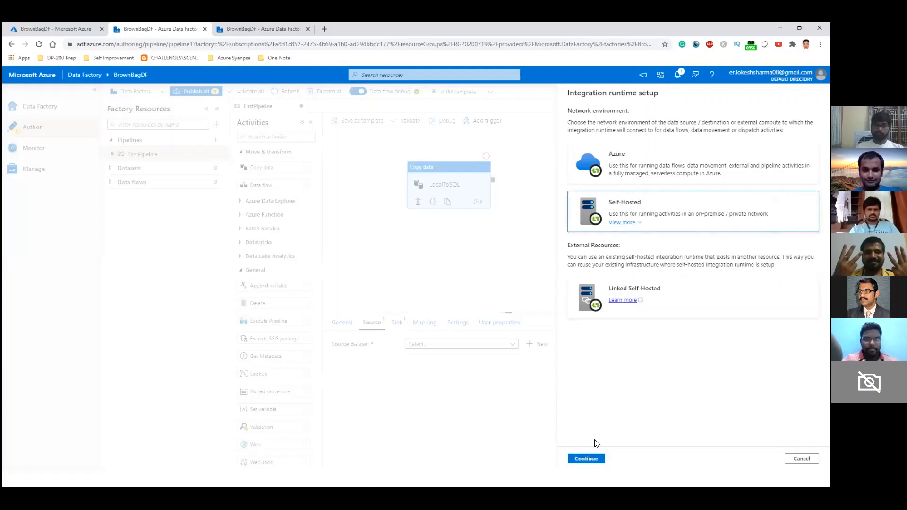
pyautogui.click(585, 458)
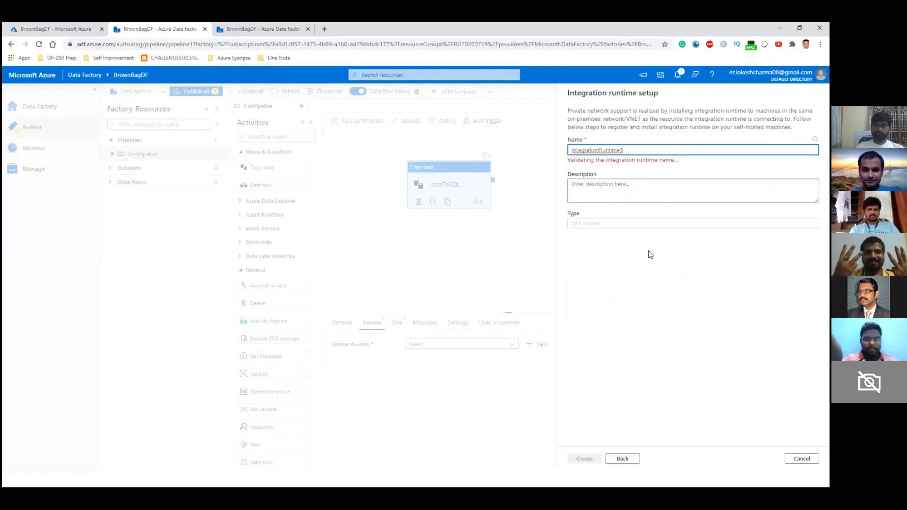
pyautogui.doubleClick(631, 151)
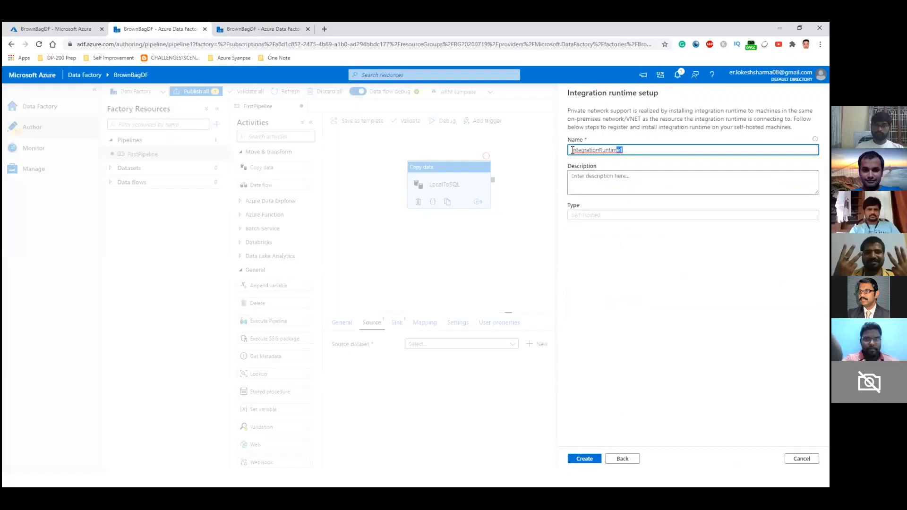
pyautogui.click(635, 151)
pyautogui.press('BackSpace')
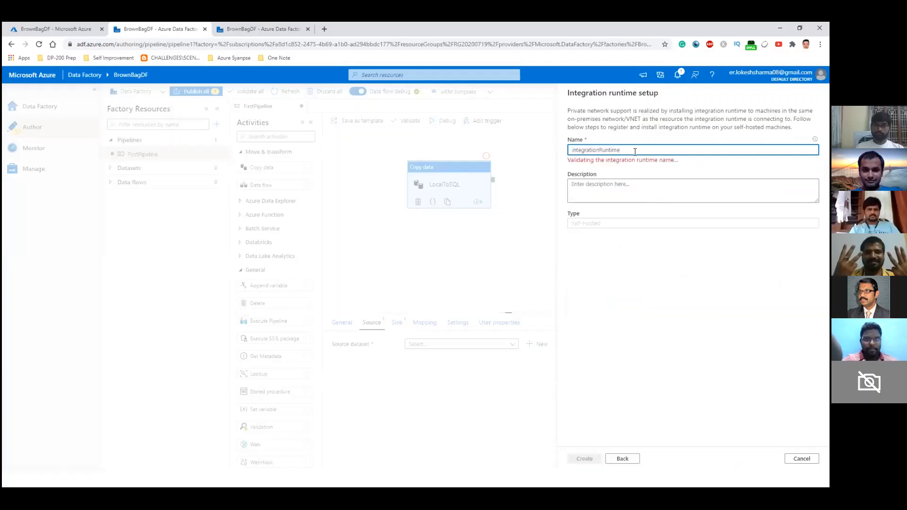
pyautogui.write('Sample')
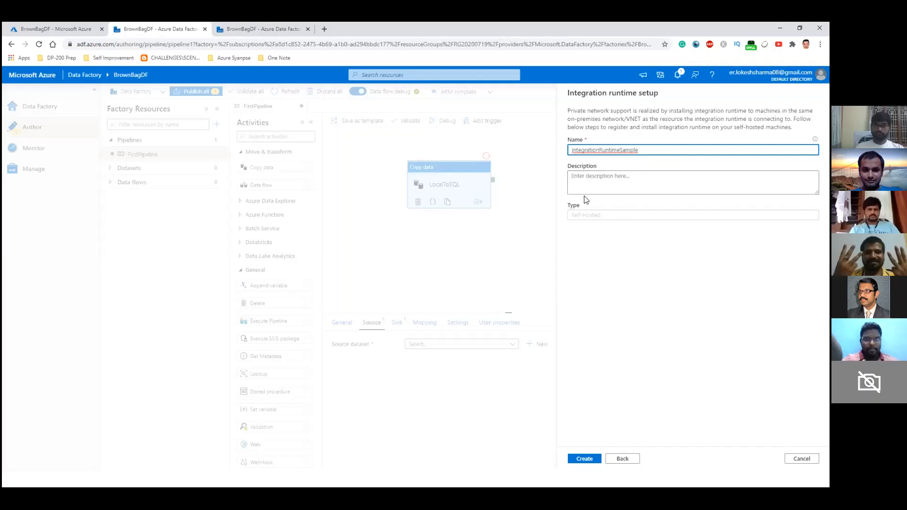
pyautogui.click(576, 462)
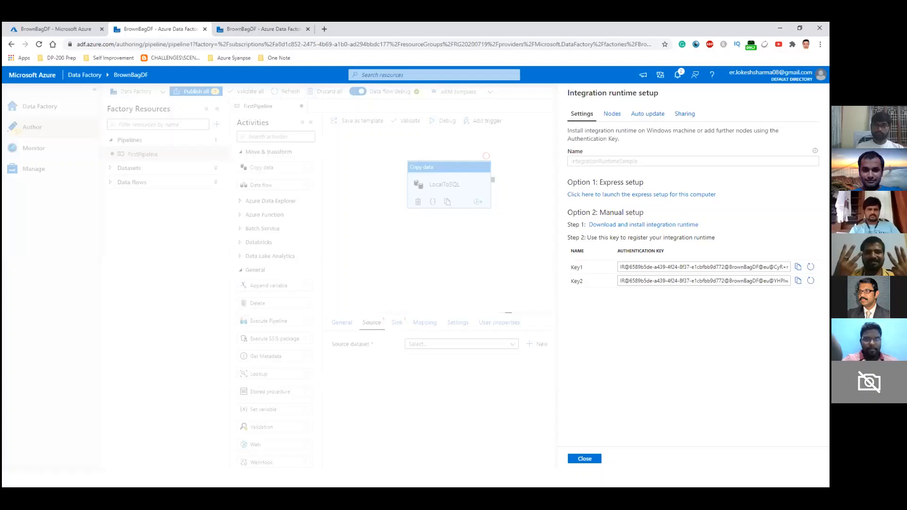
pyautogui.hotkey('alt', 'Tab')
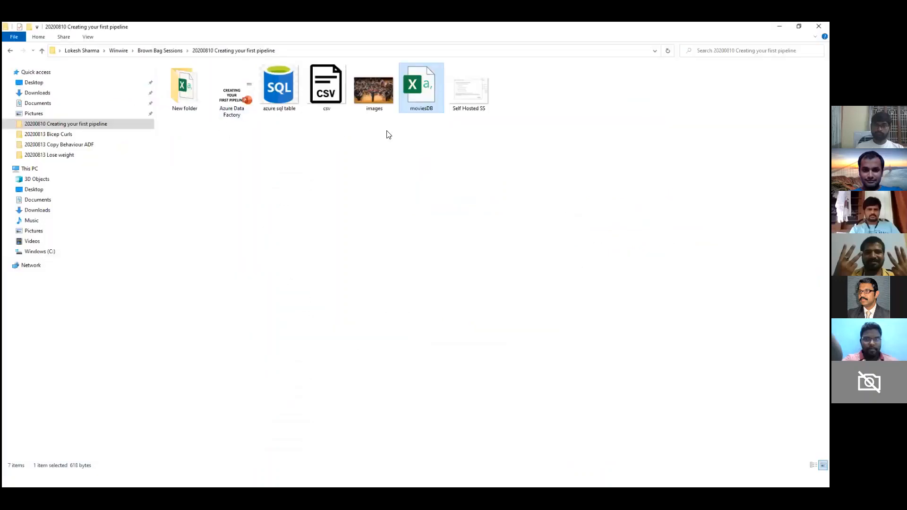
pyautogui.doubleClick(463, 97)
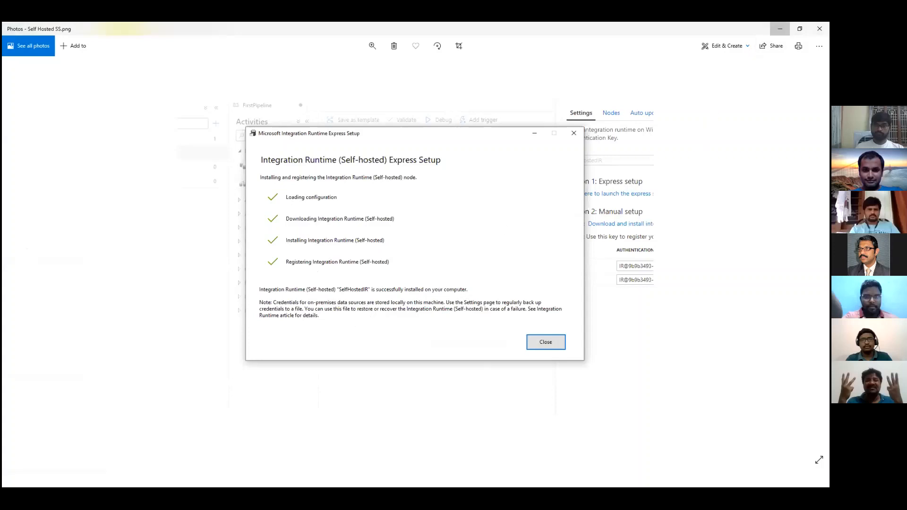
pyautogui.click(779, 29)
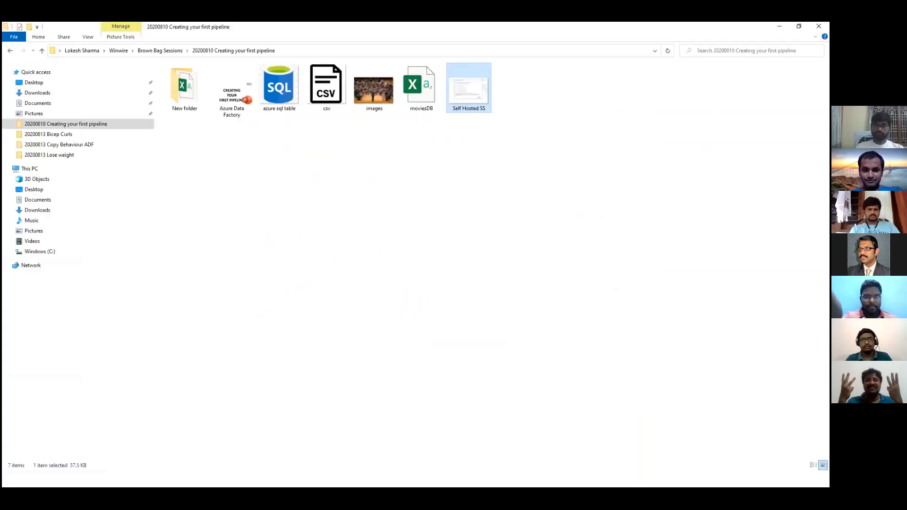
pyautogui.hotkey('alt', 'Tab')
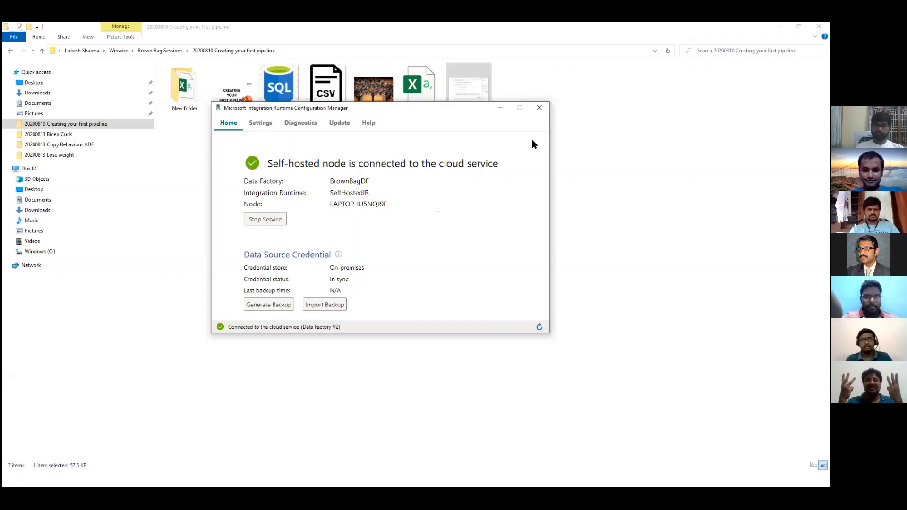
pyautogui.click(502, 111)
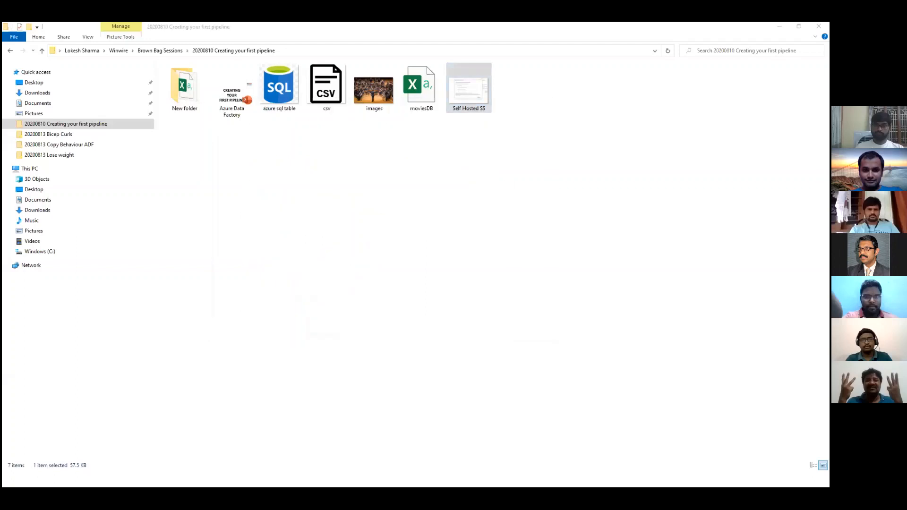
pyautogui.hotkey('alt', 'Tab')
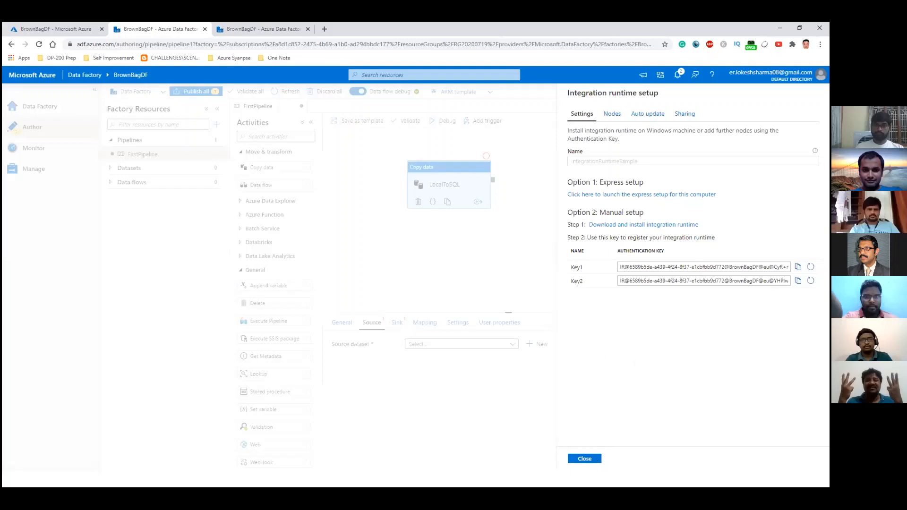
# Close the runtime setup and connect FileServerLinkedService via SelfHostedIR, ready to fill Host.
pyautogui.click(584, 463)
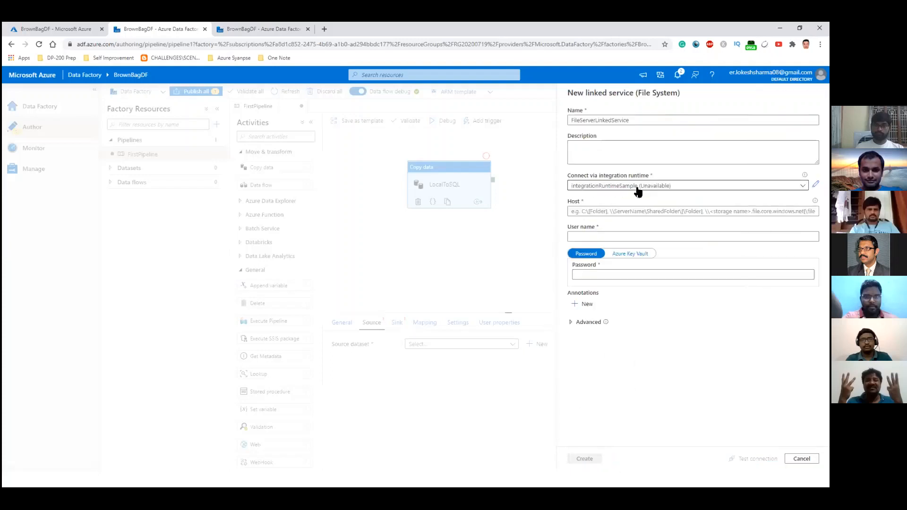
pyautogui.click(641, 187)
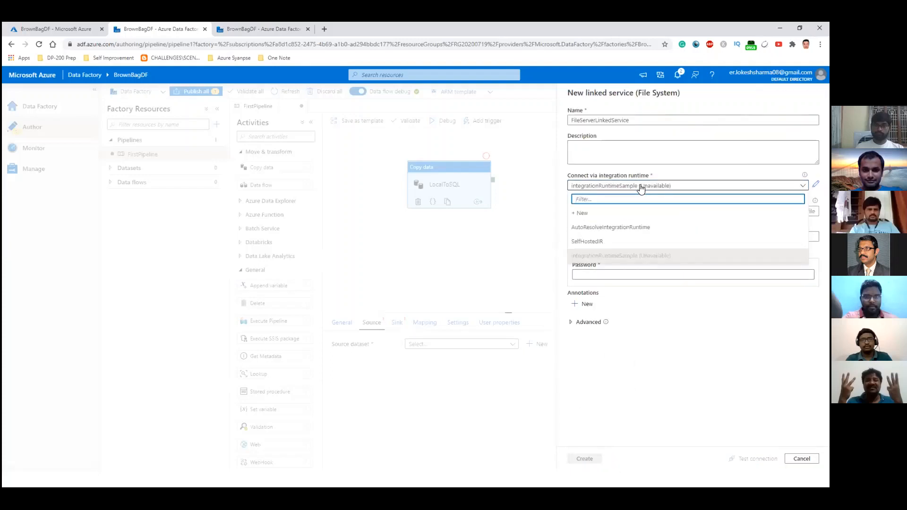
pyautogui.click(585, 243)
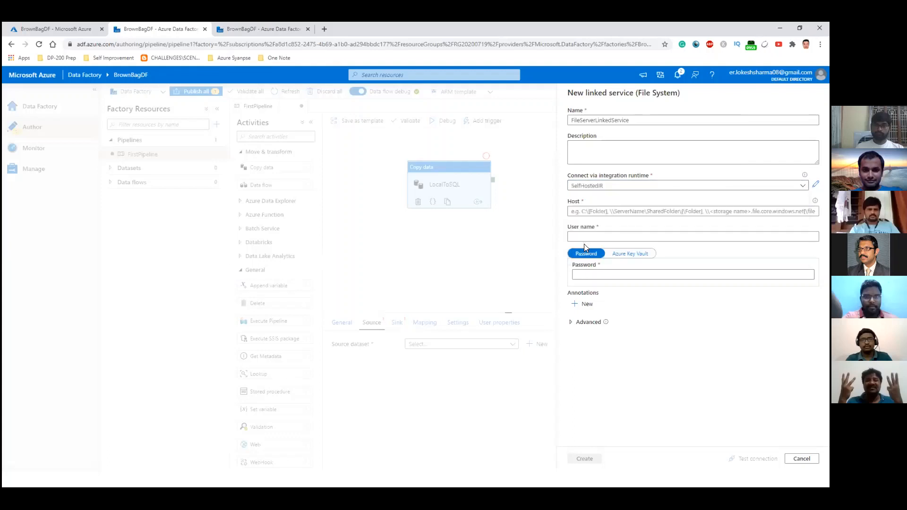
pyautogui.click(599, 210)
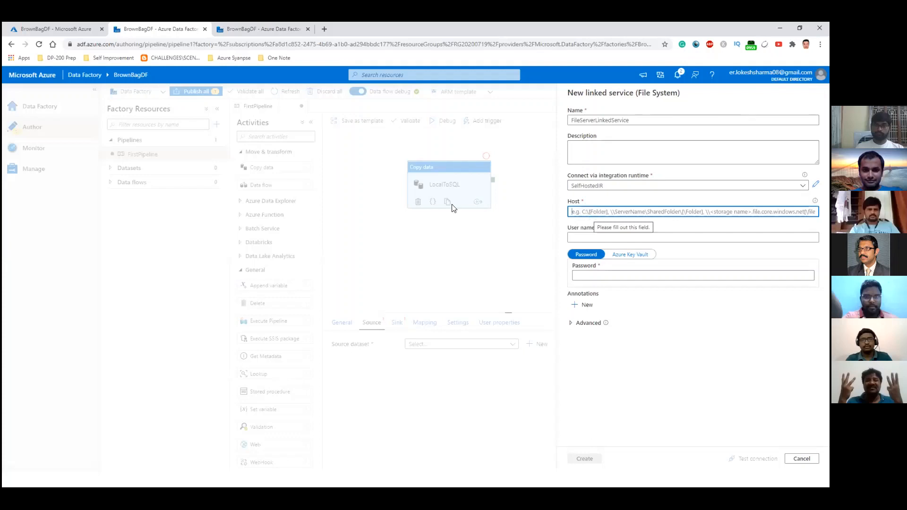
# Copy the network path of the 20200810 Creating your first pipeline folder from its Sharing properties.
pyautogui.hotkey('alt', 'Tab')
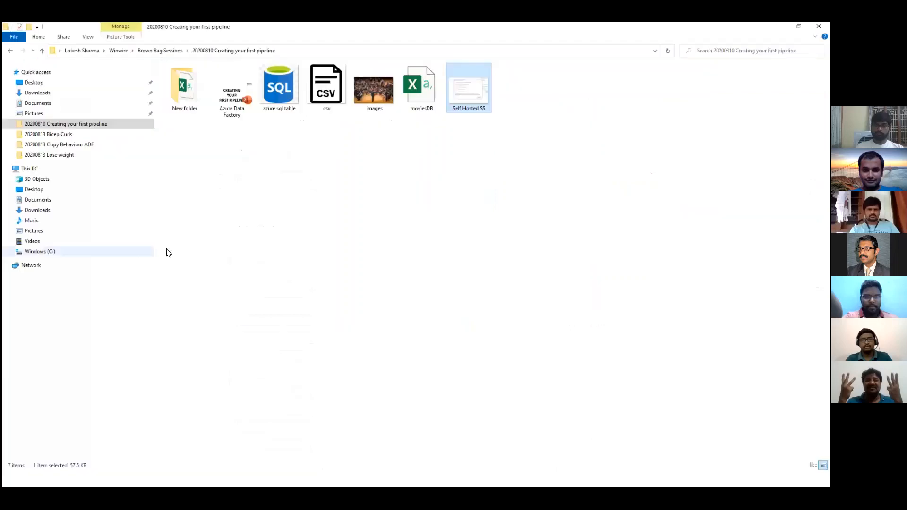
pyautogui.click(160, 50)
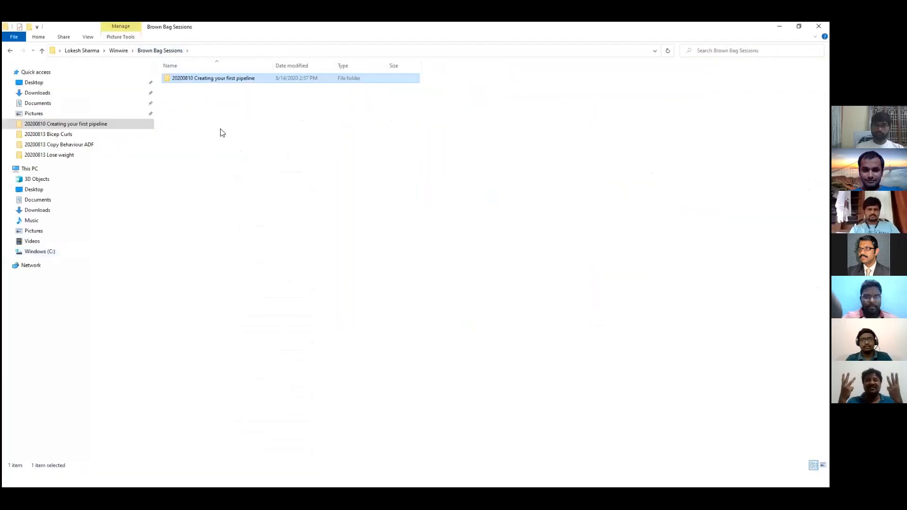
pyautogui.rightClick(211, 82)
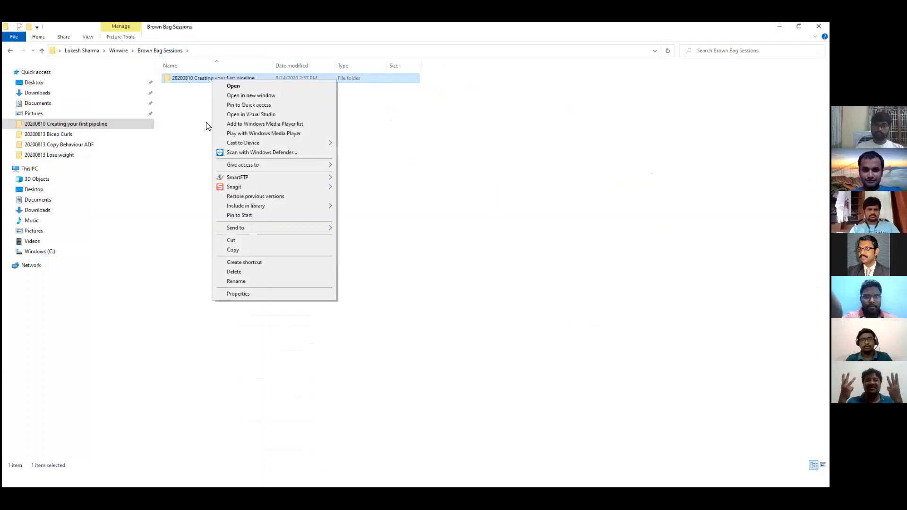
pyautogui.click(229, 293)
pyautogui.click(250, 100)
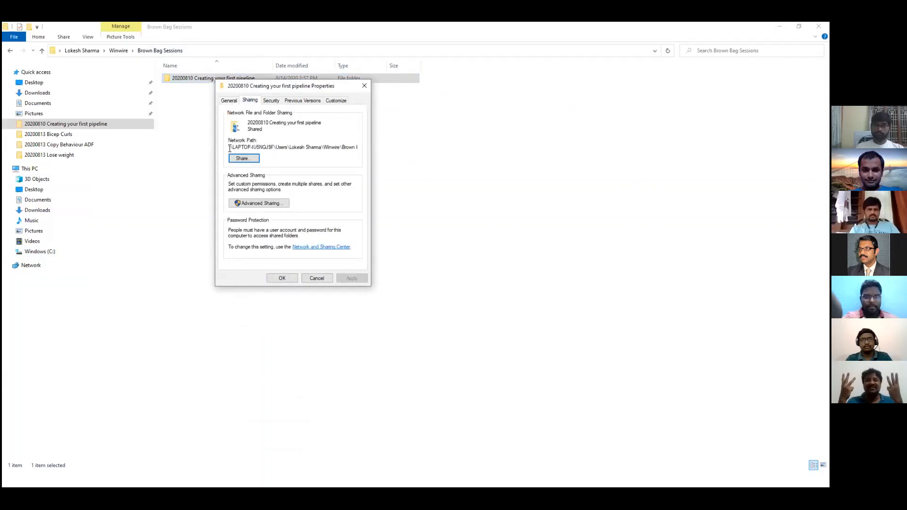
pyautogui.moveTo(233, 148); pyautogui.dragTo(359, 149)
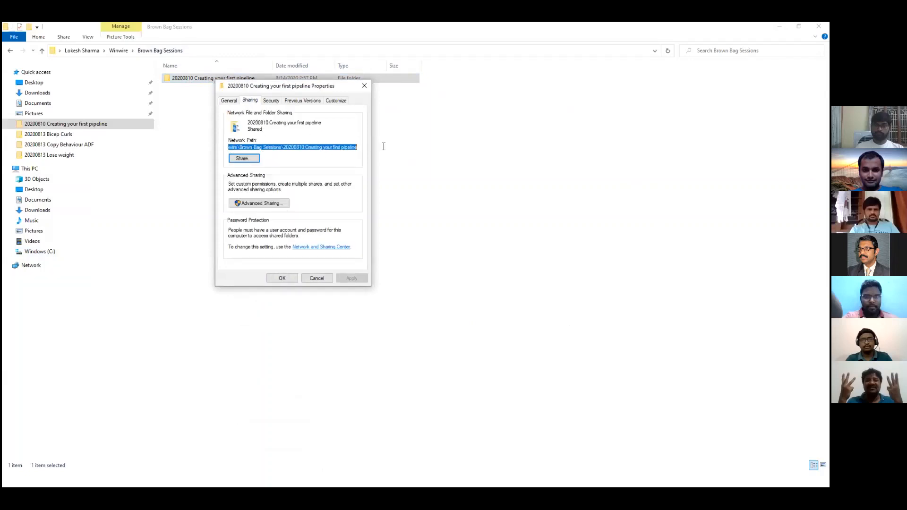
pyautogui.rightClick(342, 149)
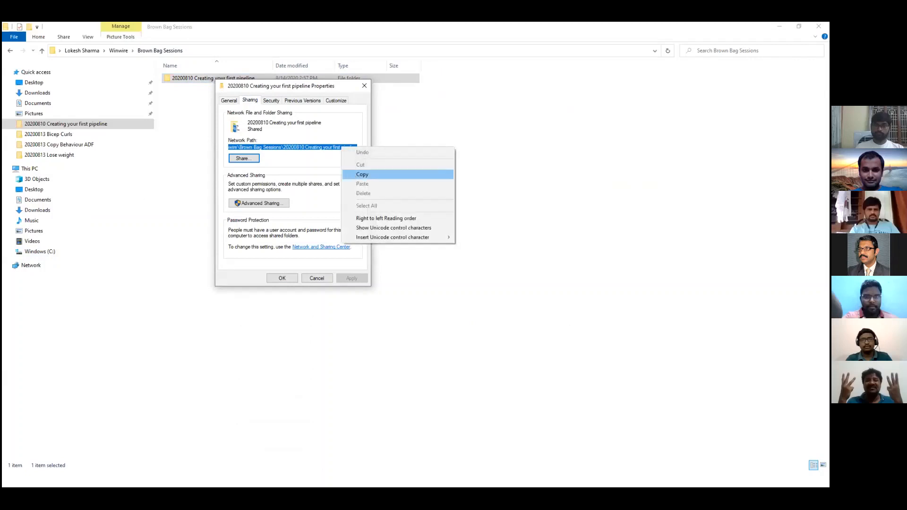
pyautogui.click(361, 174)
pyautogui.hotkey('alt', 'Tab')
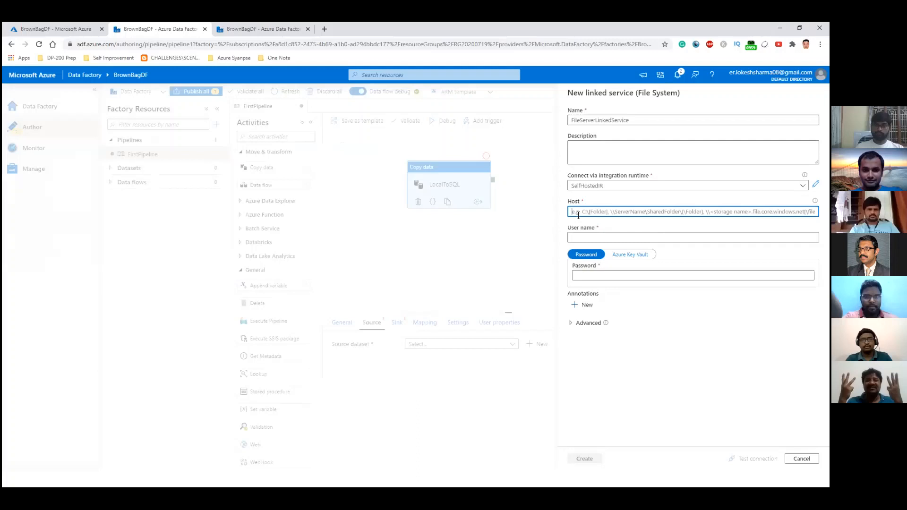
# Paste the network path as Host, enter the user name and password, and test the connection.
pyautogui.hotkey('ctrl', 'v')
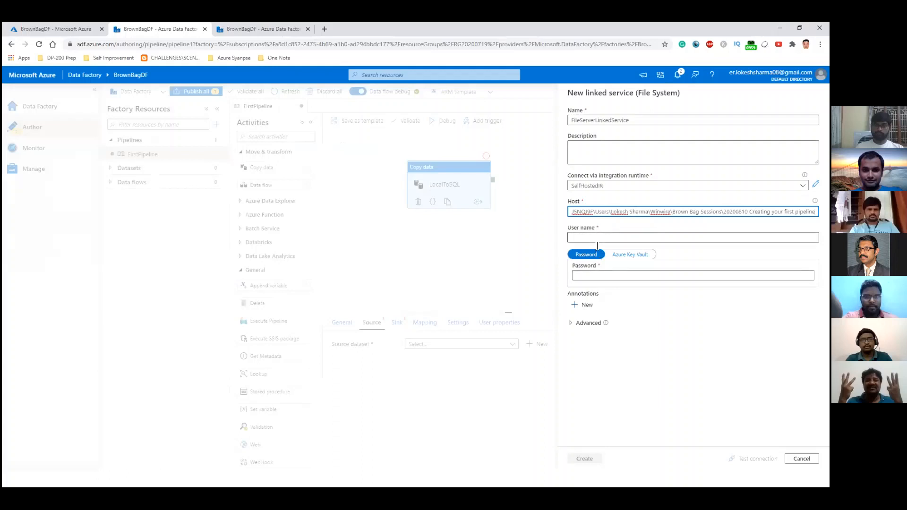
pyautogui.click(597, 240)
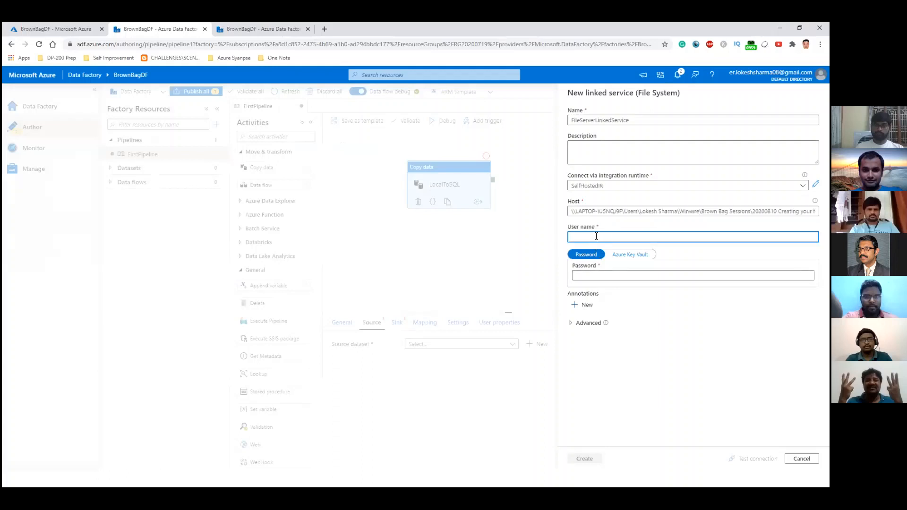
pyautogui.write('lokesh sharma')
pyautogui.click(583, 277)
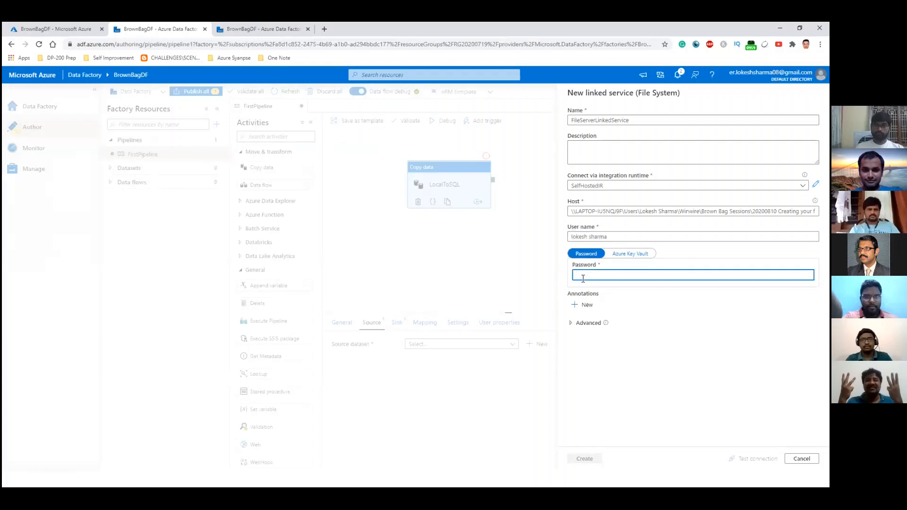
pyautogui.write('••')
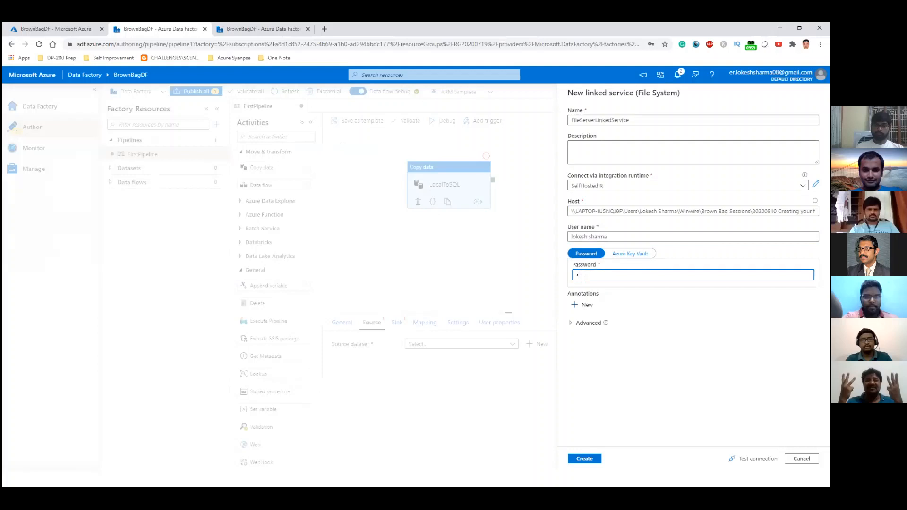
pyautogui.write('••••')
pyautogui.click(757, 458)
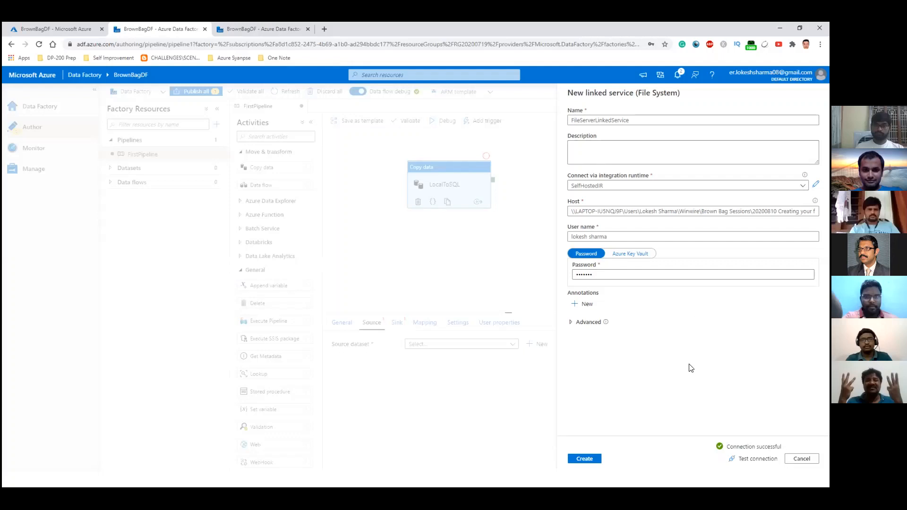
# Create FileServerLinkedService and begin filling in the dataset's file path.
pyautogui.click(594, 459)
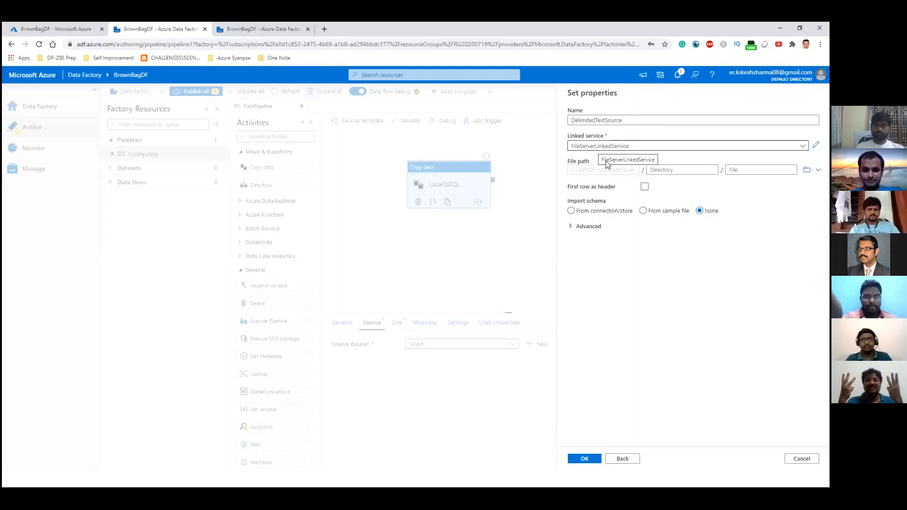
pyautogui.click(619, 185)
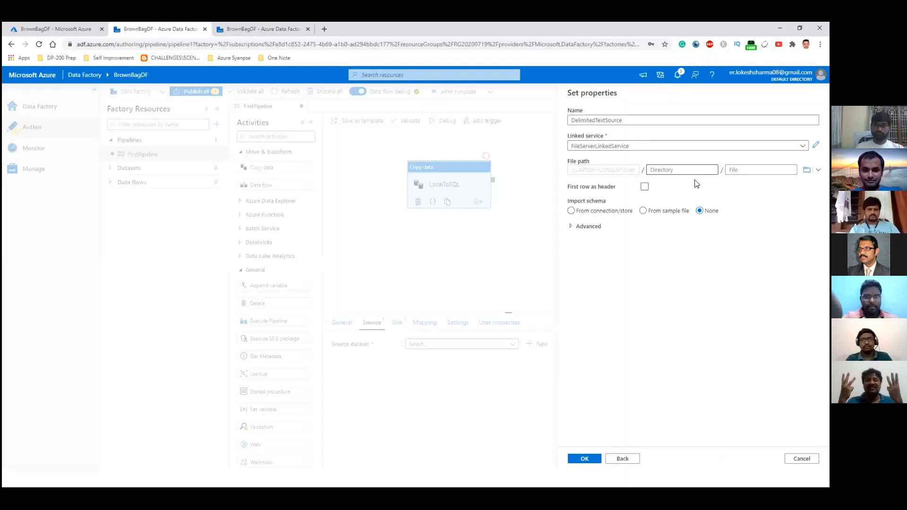
pyautogui.click(739, 171)
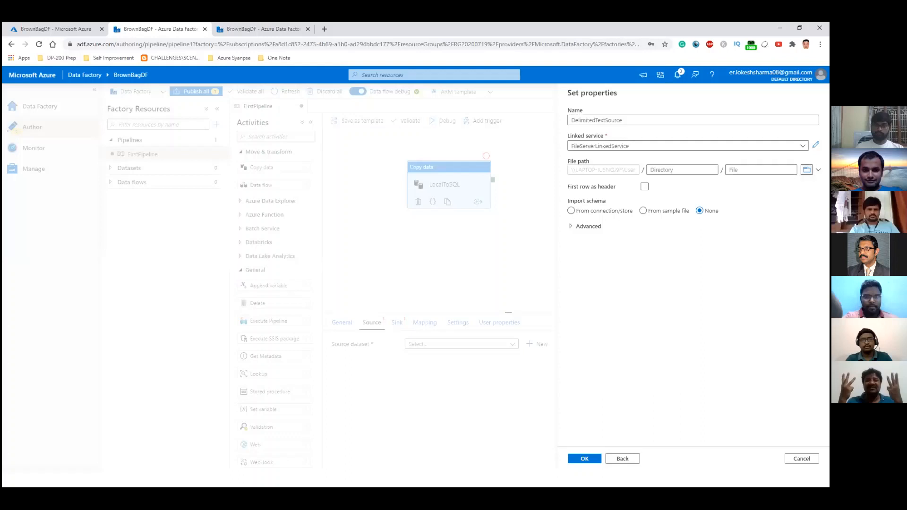
# Point the file path at moviesDB.csv and enable First row as header.
pyautogui.click(806, 170)
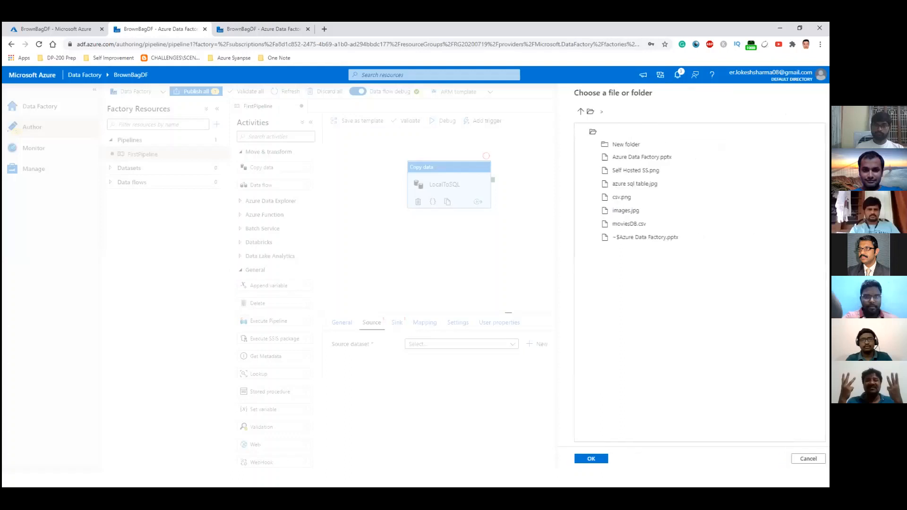
pyautogui.click(657, 223)
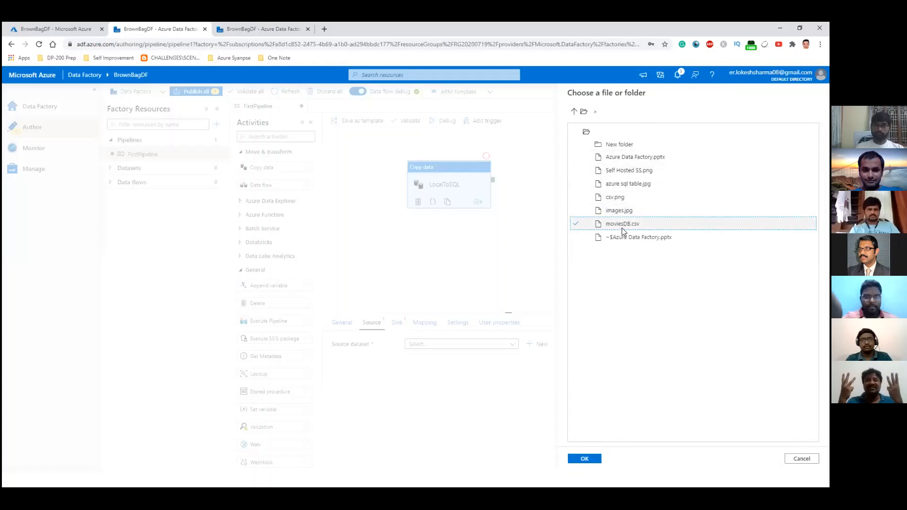
pyautogui.click(577, 459)
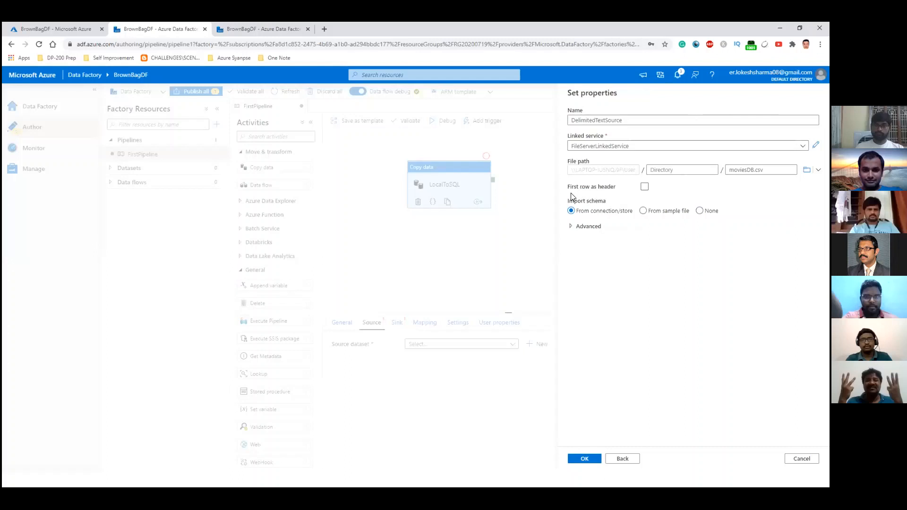
pyautogui.click(644, 188)
# Confirm the DelimitedTextSource dataset and enlarge the panel to show all Source settings.
pyautogui.click(587, 459)
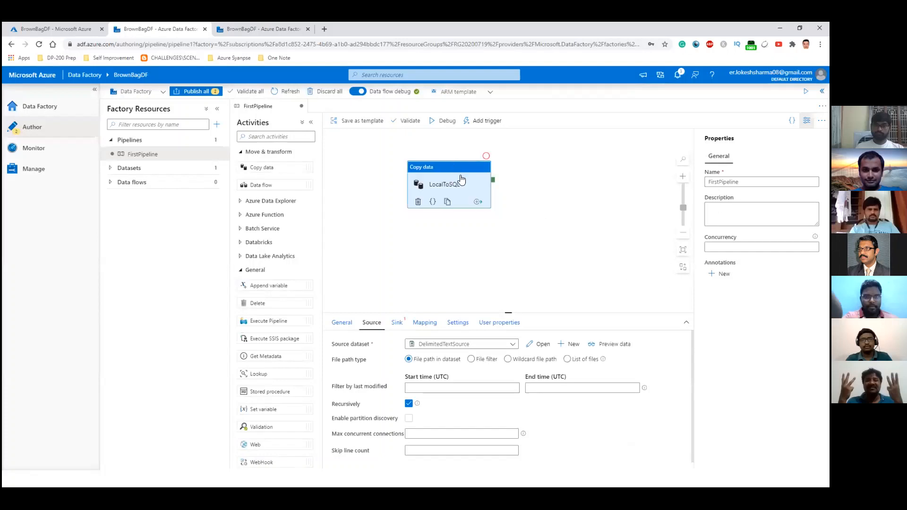
pyautogui.moveTo(508, 313); pyautogui.dragTo(514, 276)
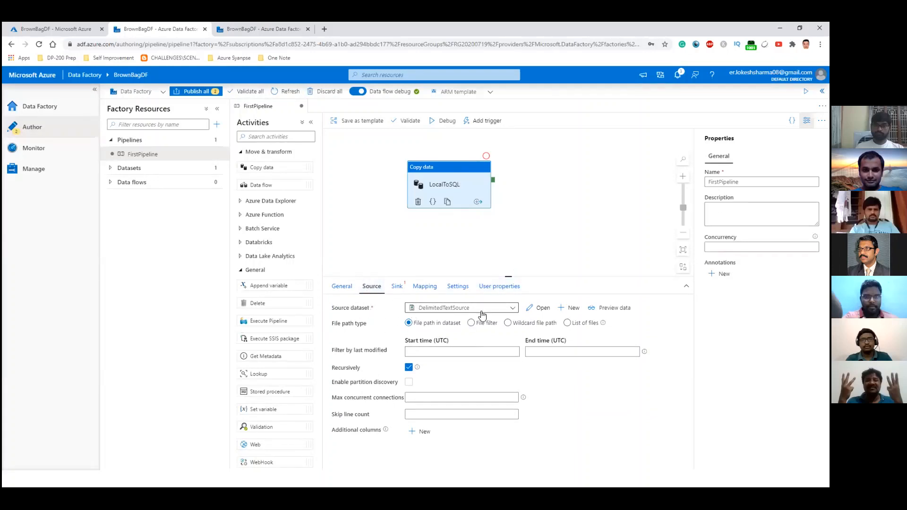
# Inspect DelimitedTextSource's schema columns (movie, title, genres, year, Rating, Rotton Tomato), then return to FirstPipeline.
pyautogui.click(540, 308)
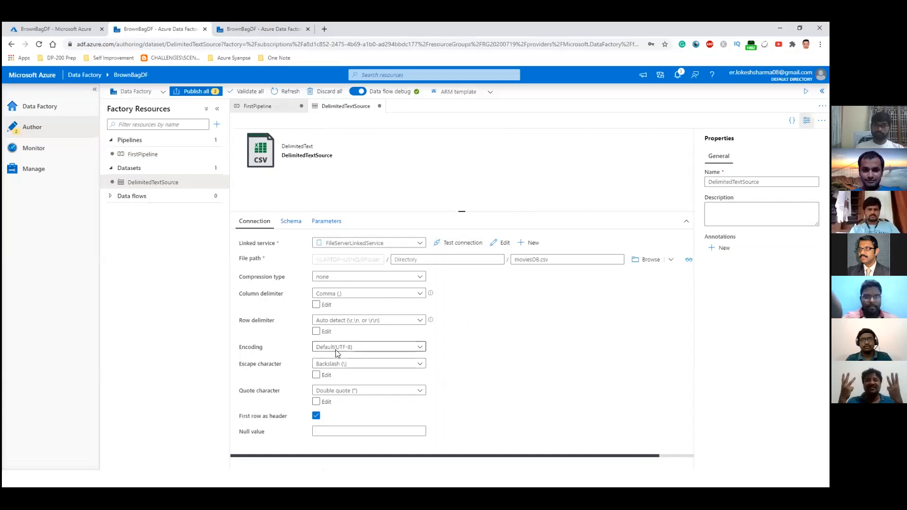
pyautogui.click(284, 226)
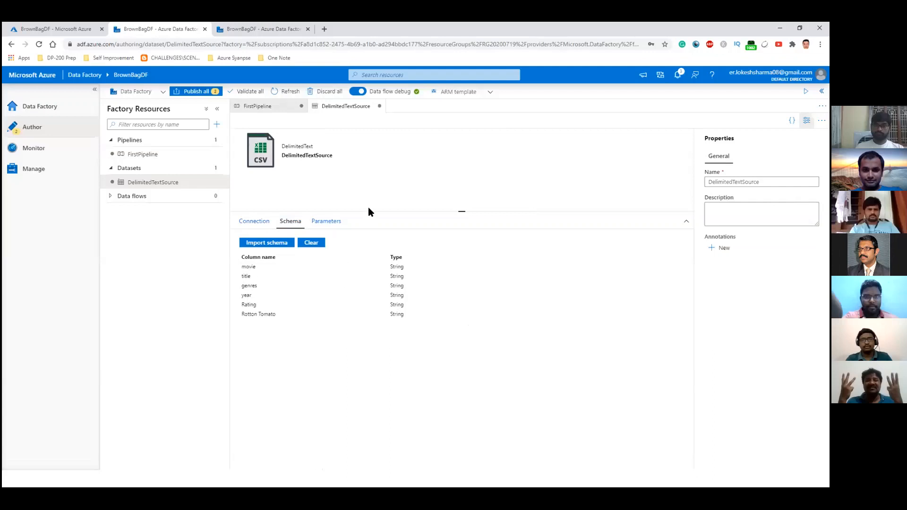
pyautogui.click(274, 109)
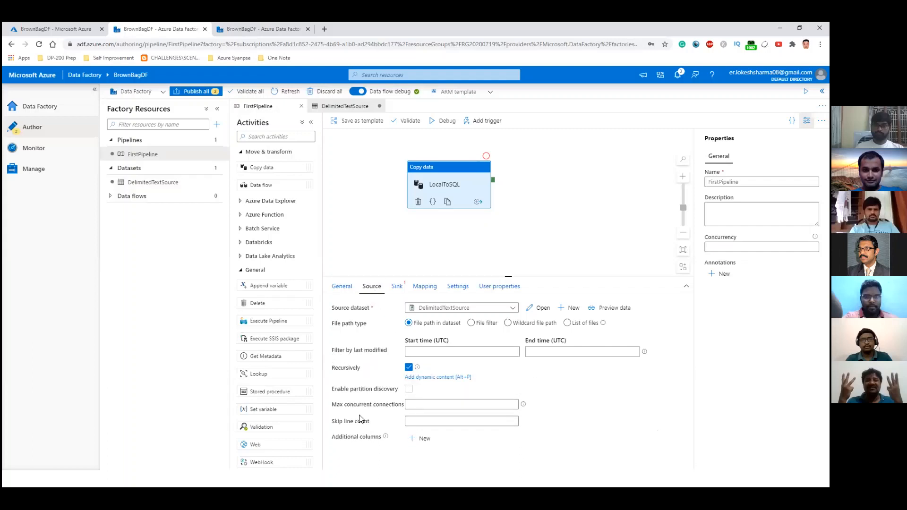
# Show the LocalToSQL copy activity's Sink settings, where the sink dataset is still empty.
pyautogui.click(397, 292)
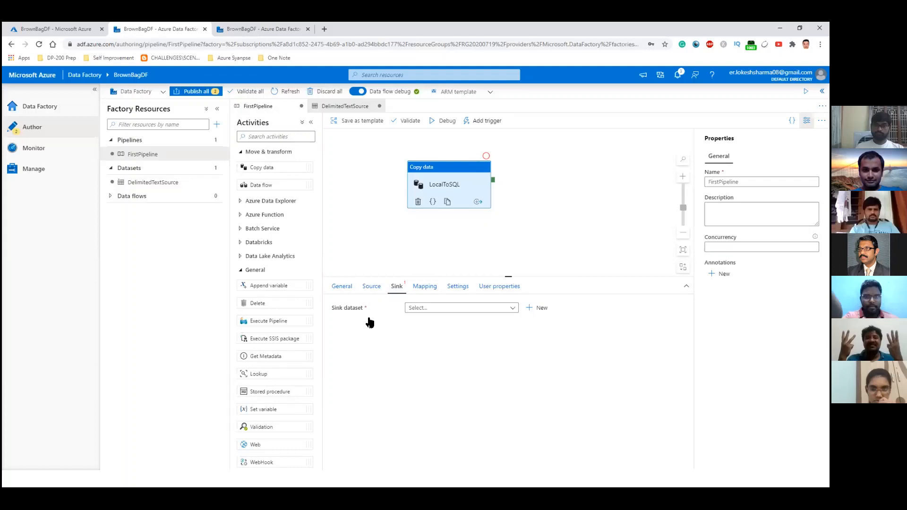
# Add a new Azure SQL Database sink dataset named AzureSqlTableDestination and start a new linked service.
pyautogui.click(542, 312)
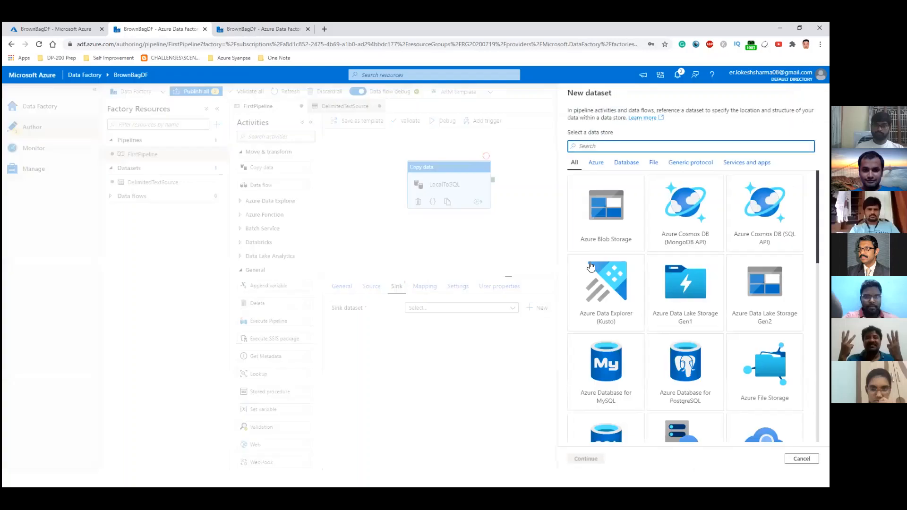
pyautogui.scroll(-1, 595, 282)
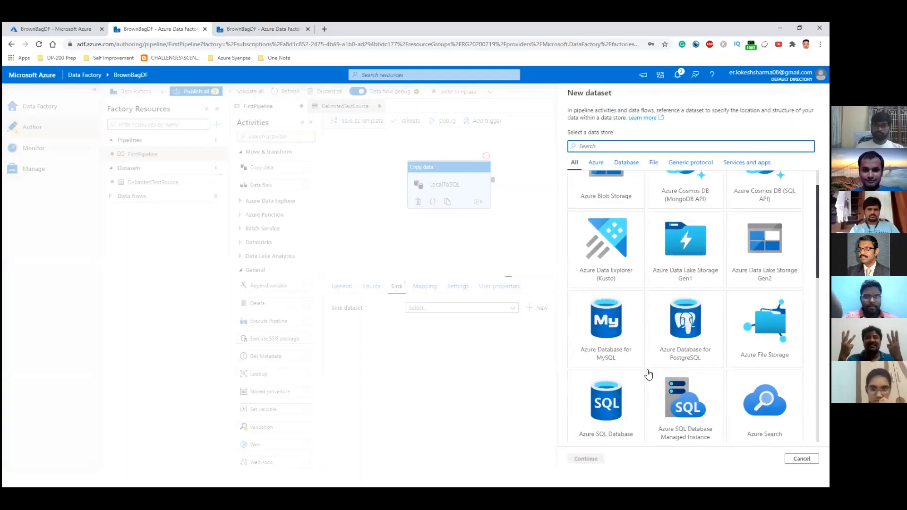
pyautogui.click(619, 431)
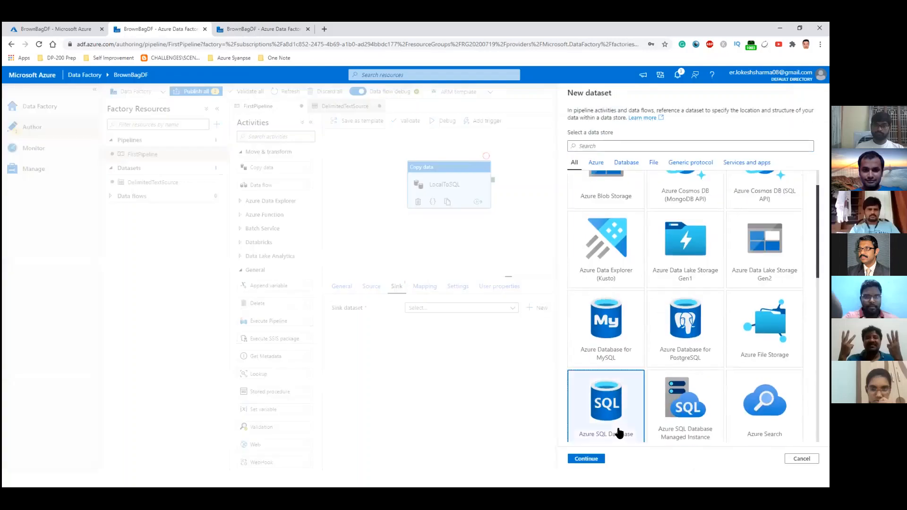
pyautogui.click(590, 459)
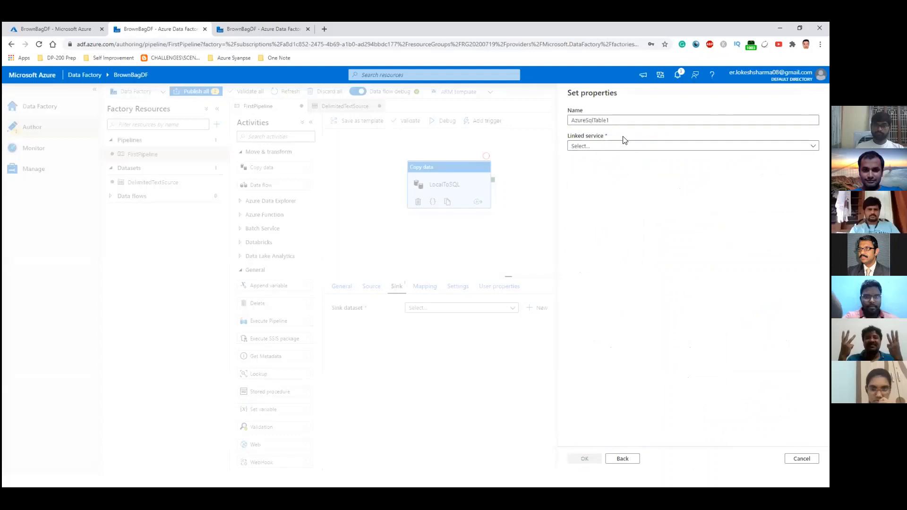
pyautogui.click(623, 122)
pyautogui.press('BackSpace')
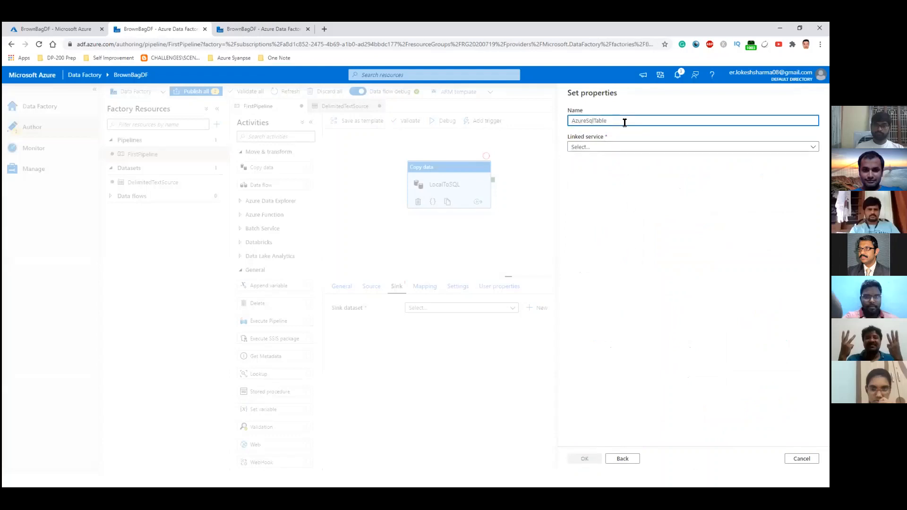
pyautogui.write('Destination')
pyautogui.click(586, 150)
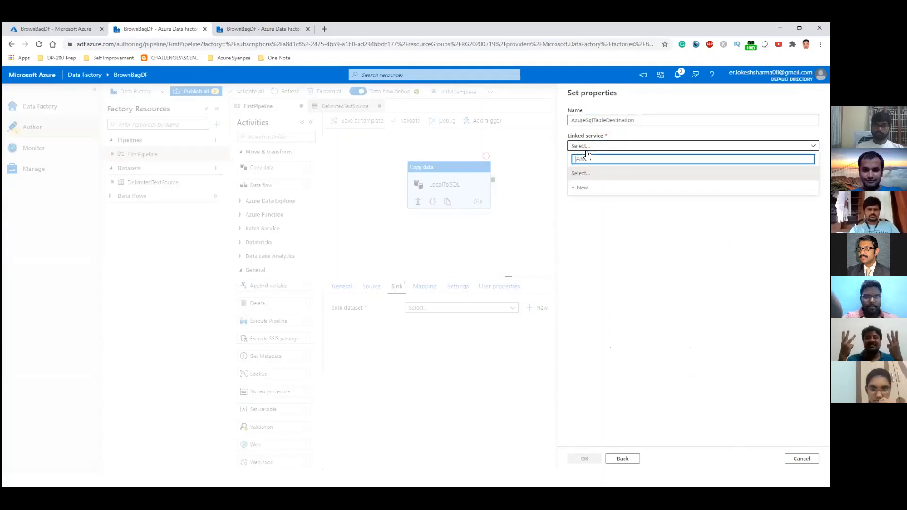
pyautogui.click(583, 187)
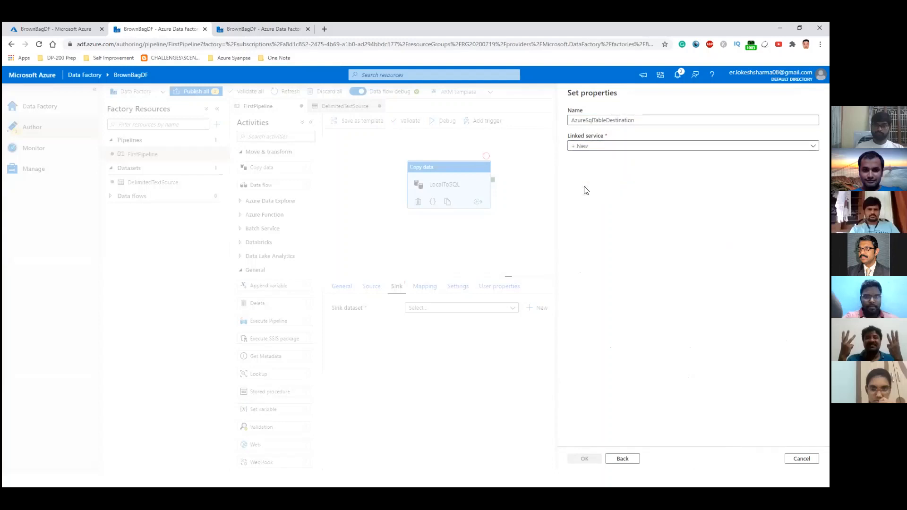
# Name the linked service AzureSqlDatabaseLinkedService and list its integration runtime choices.
pyautogui.click(620, 120)
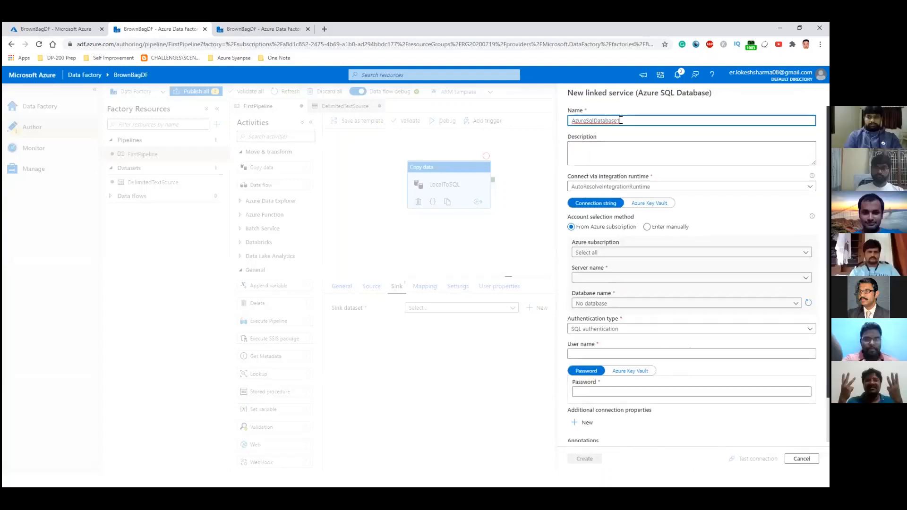
pyautogui.press('BackSpace')
pyautogui.write('LSnkedService')
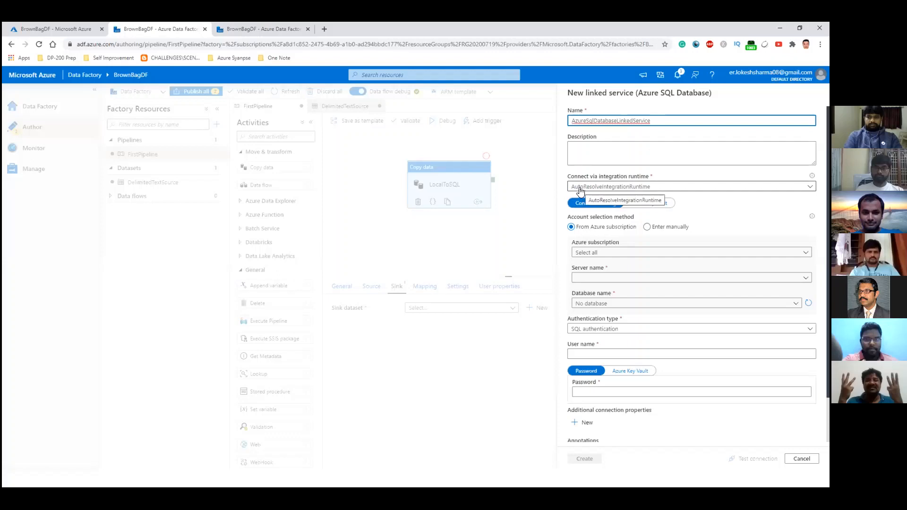
pyautogui.click(580, 188)
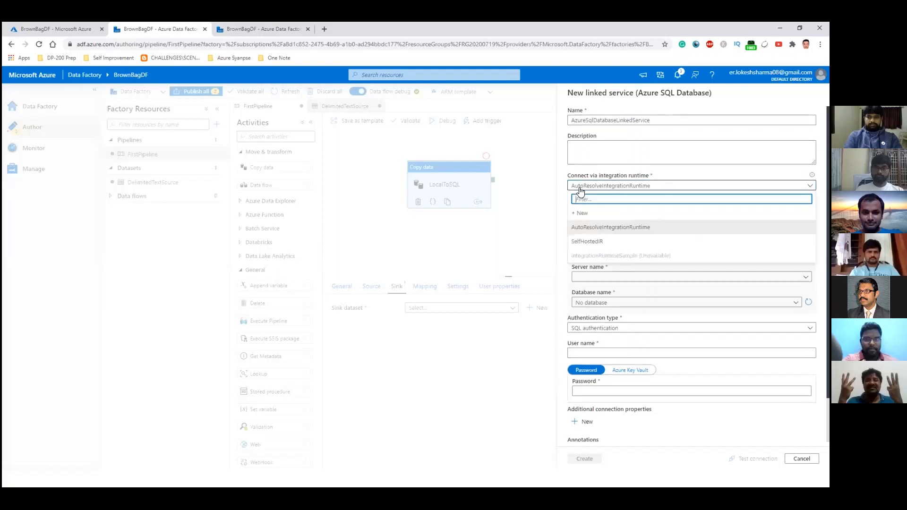
# Set up a new Azure integration runtime named CloudIntegrationRuntime with Auto Resolve region.
pyautogui.click(579, 219)
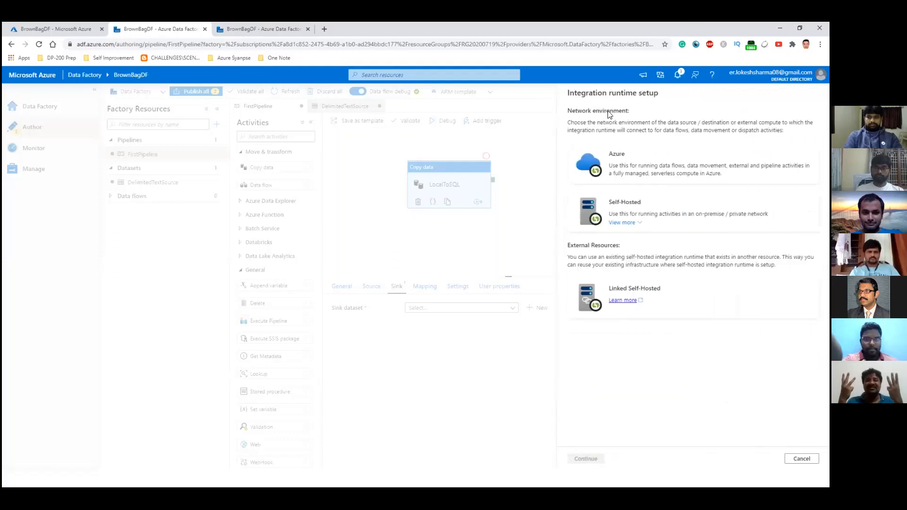
pyautogui.click(623, 166)
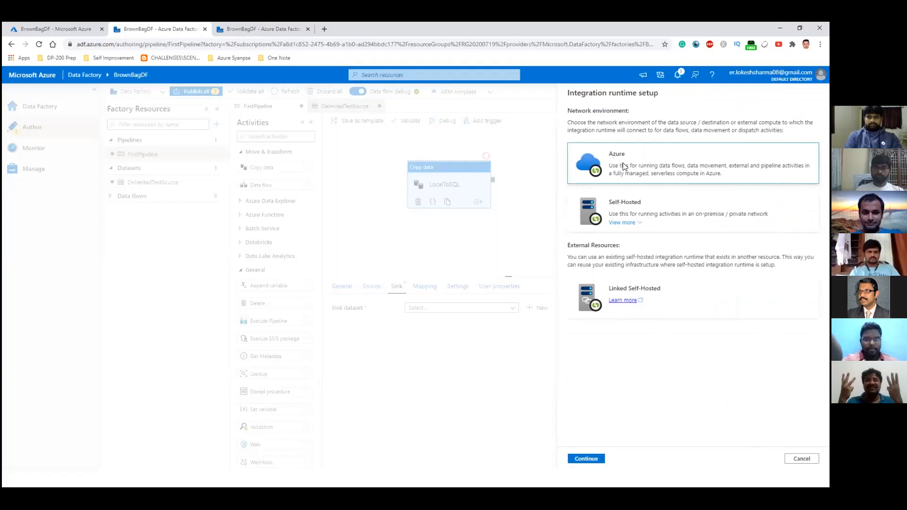
pyautogui.click(586, 458)
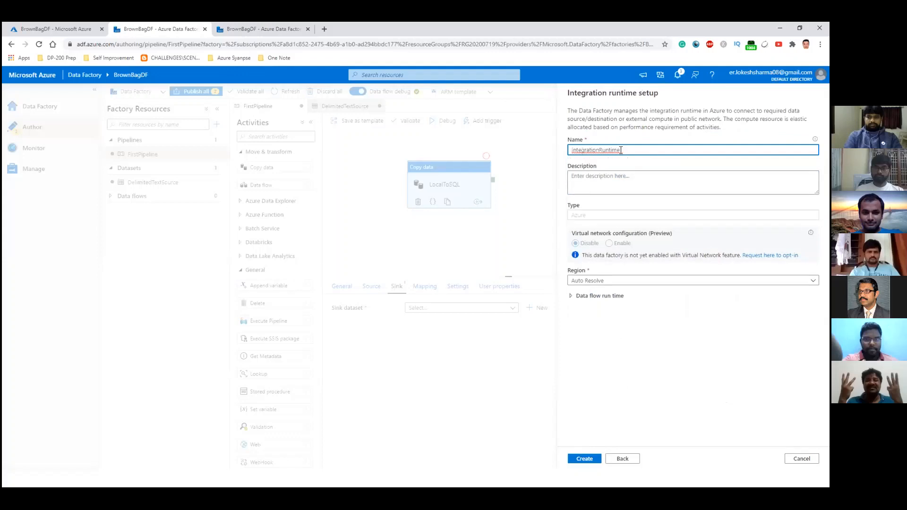
pyautogui.write('Cloud')
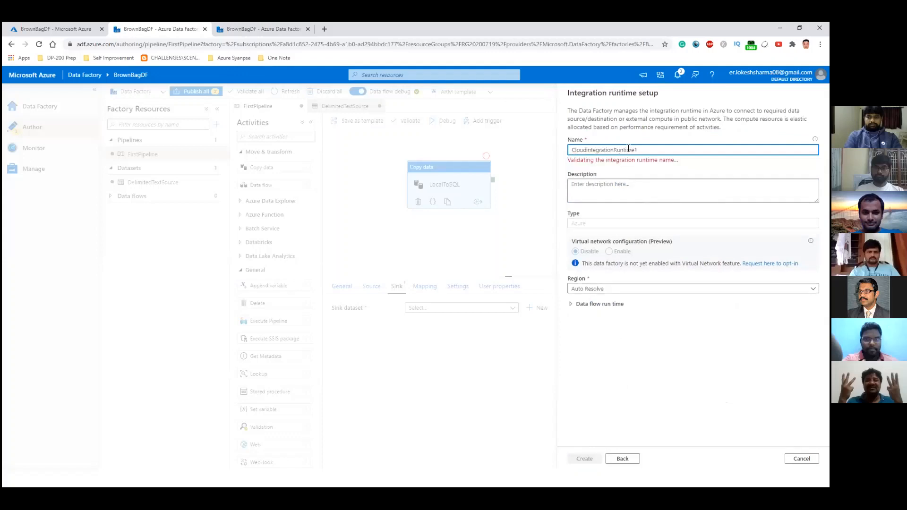
pyautogui.doubleClick(628, 150)
pyautogui.press('BackSpace')
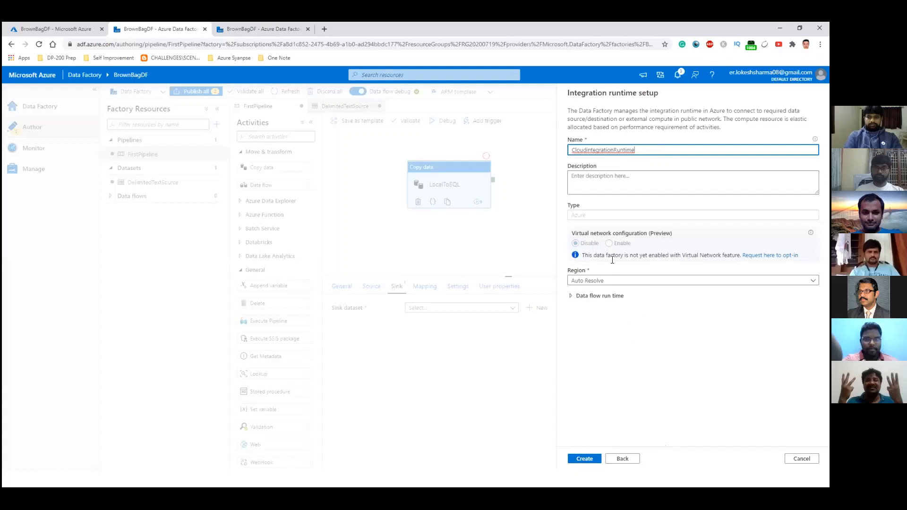
# Create CloudIntegrationRuntime, then select the Pay-As-You-Go subscription, brownbag2020 server and IndependenceWorks database.
pyautogui.click(589, 458)
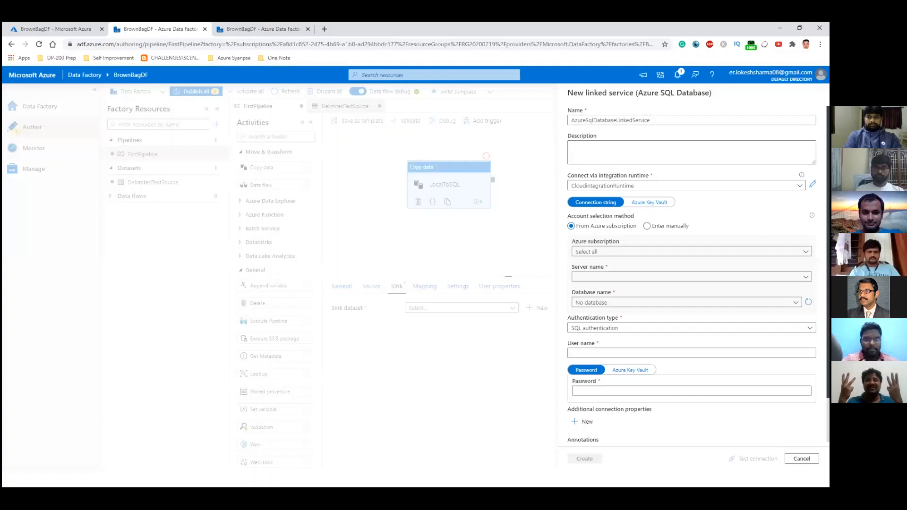
pyautogui.click(682, 252)
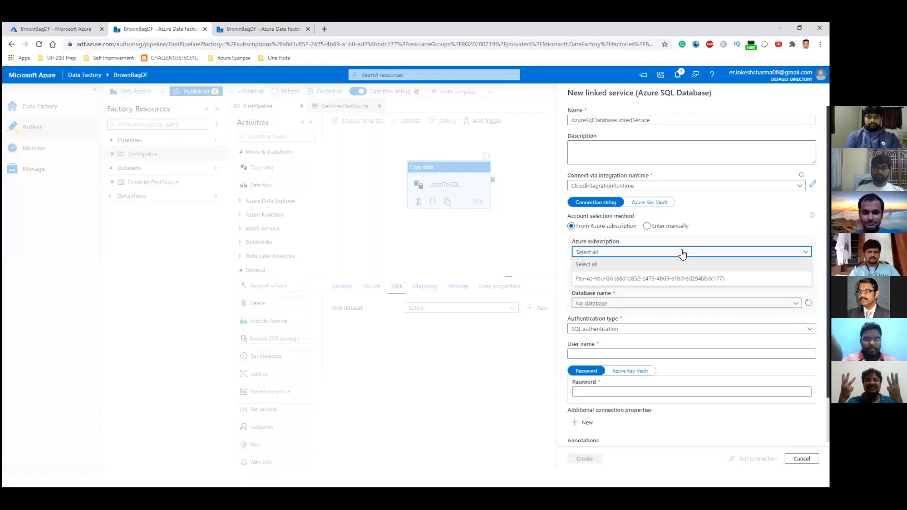
pyautogui.click(622, 279)
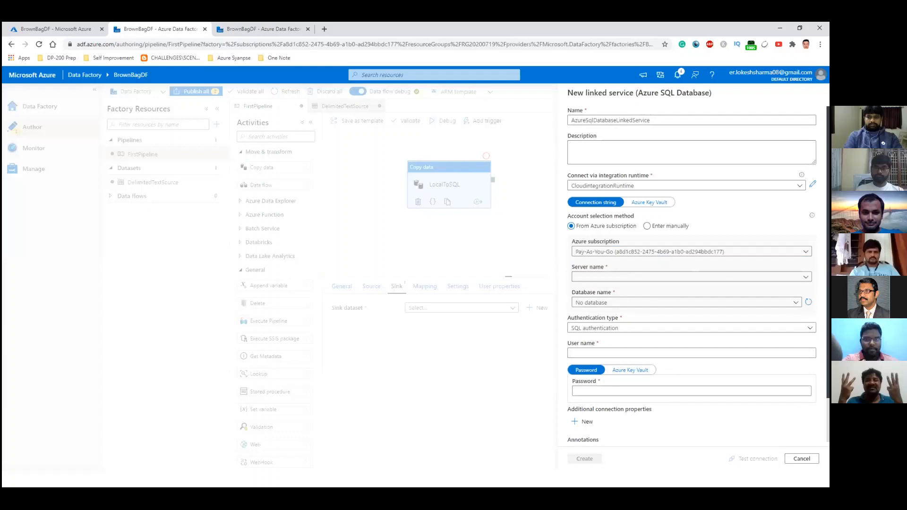
pyautogui.click(690, 277)
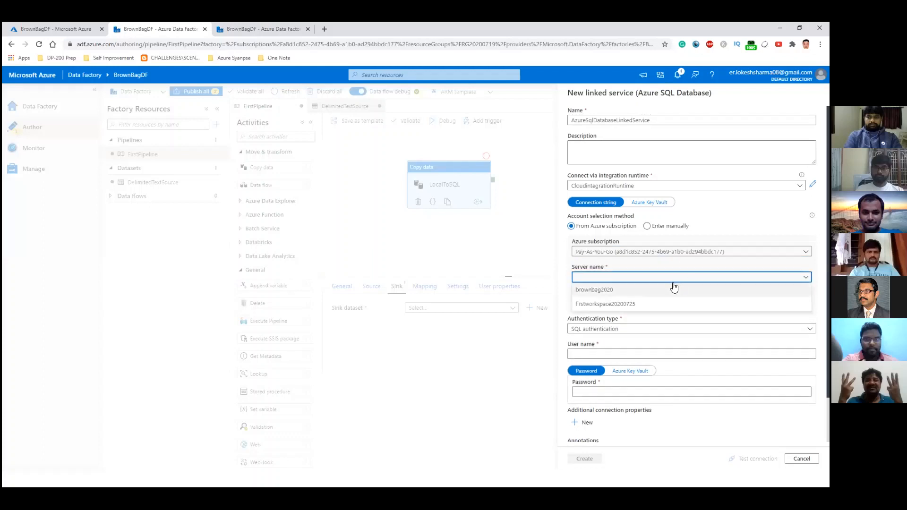
pyautogui.click(594, 291)
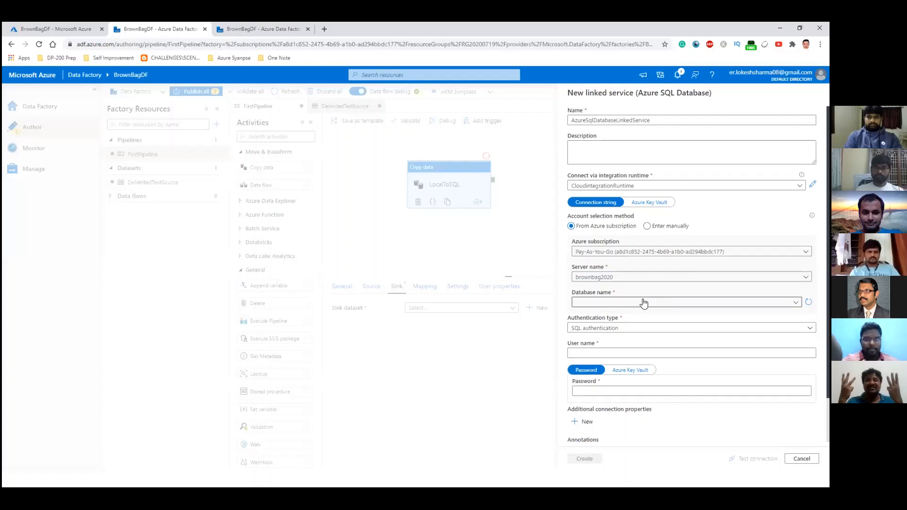
pyautogui.click(644, 303)
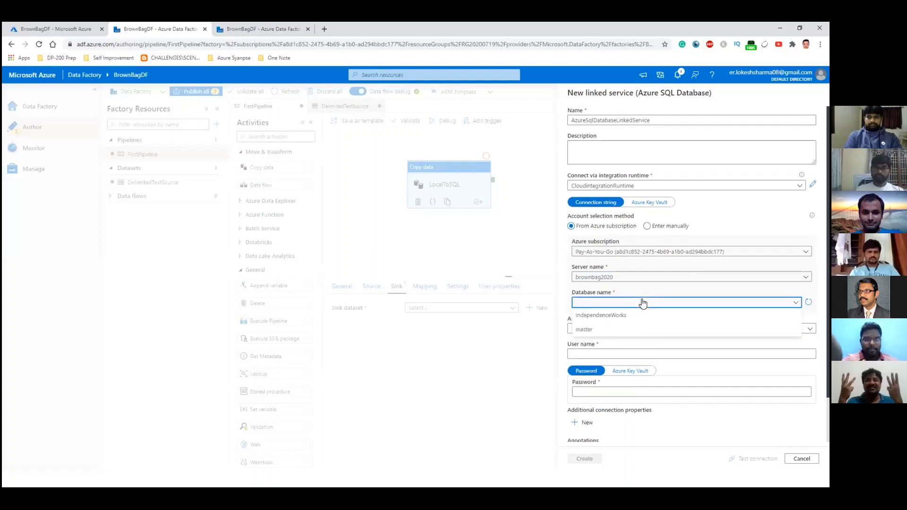
pyautogui.click(616, 316)
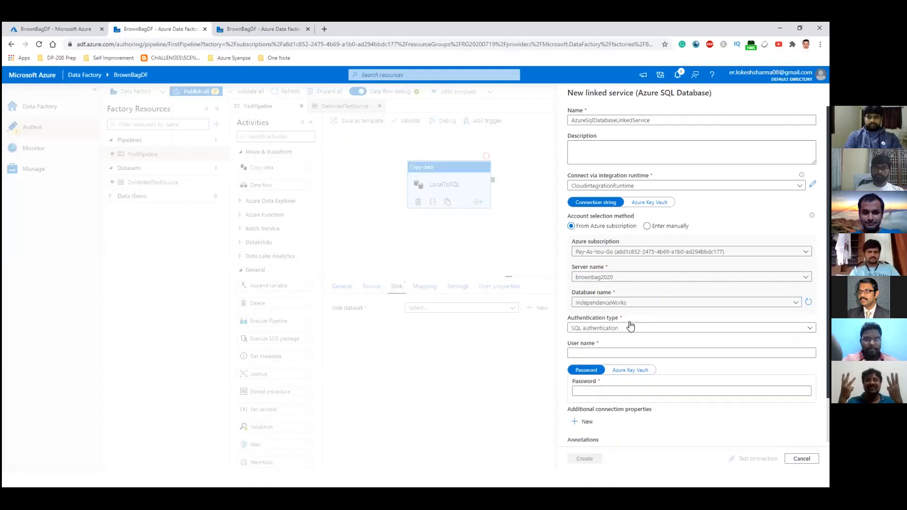
# Enter the SQL login and password, pass the connection test, and create the linked service.
pyautogui.click(595, 352)
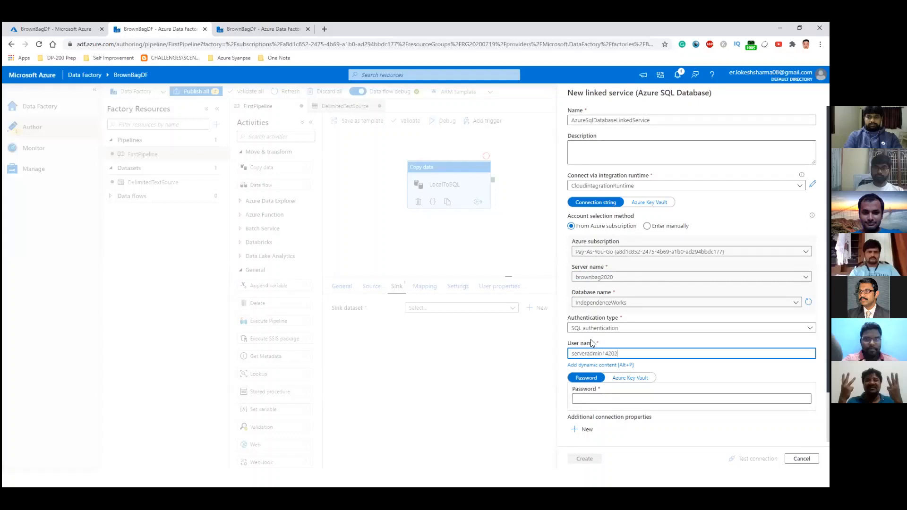
pyautogui.click(615, 397)
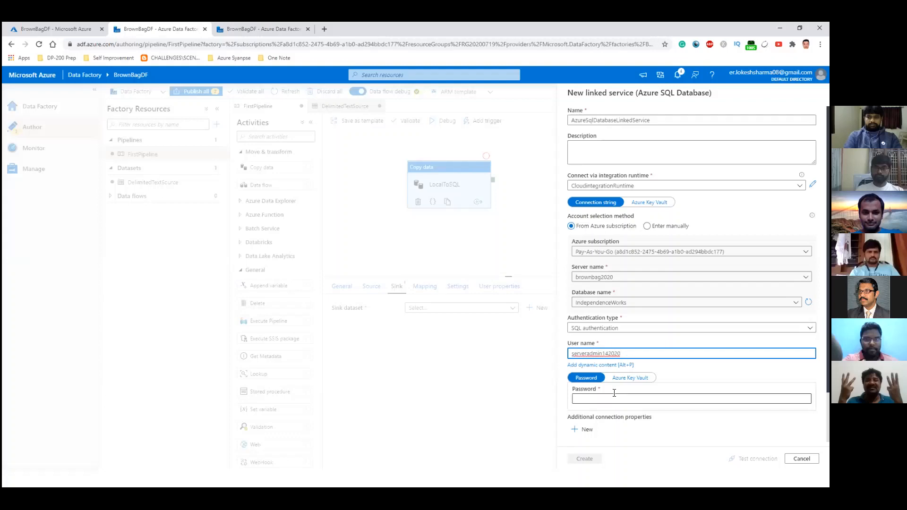
pyautogui.write('••')
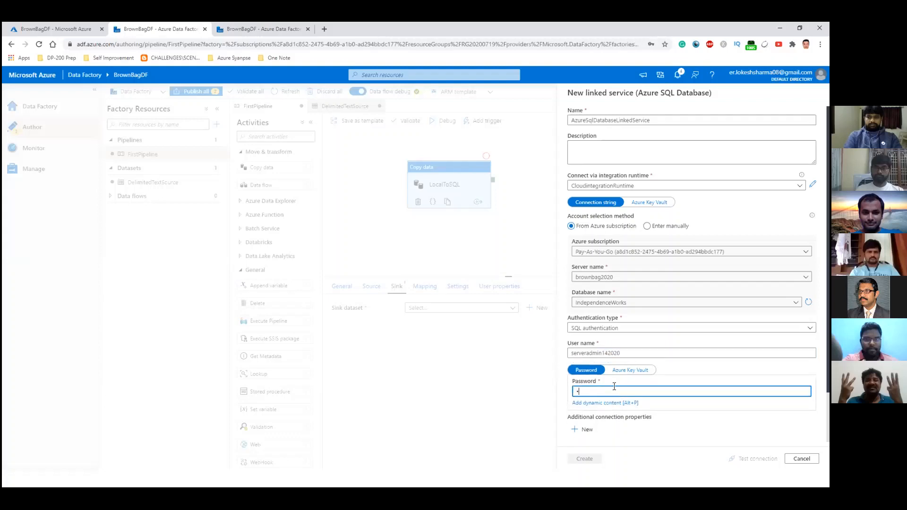
pyautogui.write('•••••')
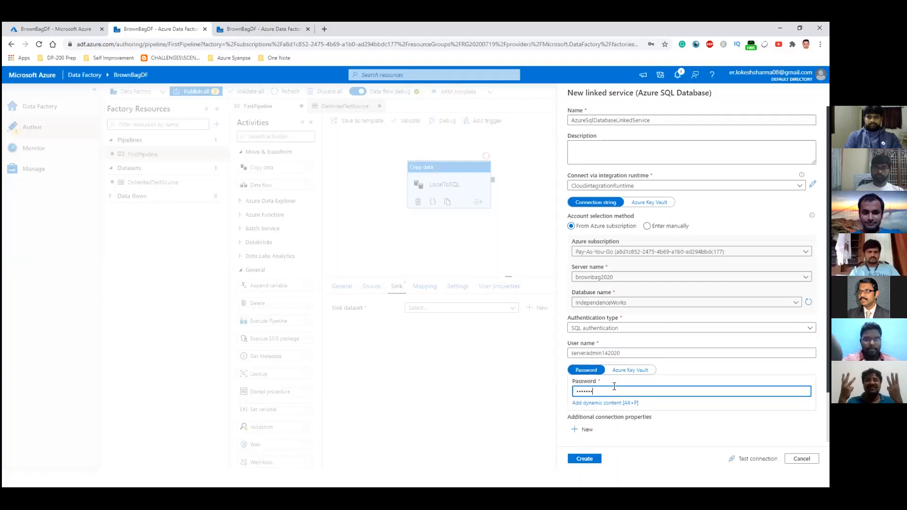
pyautogui.press('BackSpace')
pyautogui.press('BackSpace')
pyautogui.press('BackSpace')
pyautogui.press('BackSpace')
pyautogui.press('BackSpace')
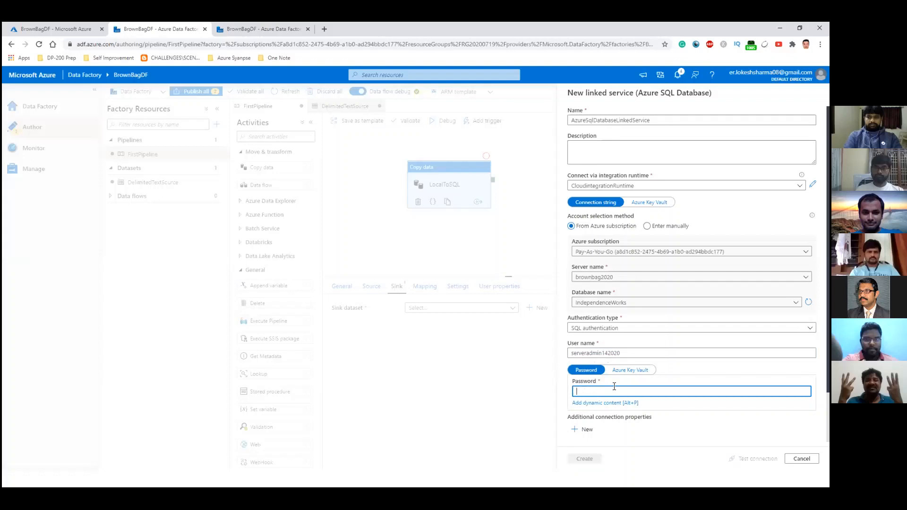
pyautogui.write('•••••••••')
pyautogui.scroll(-2, 678, 384)
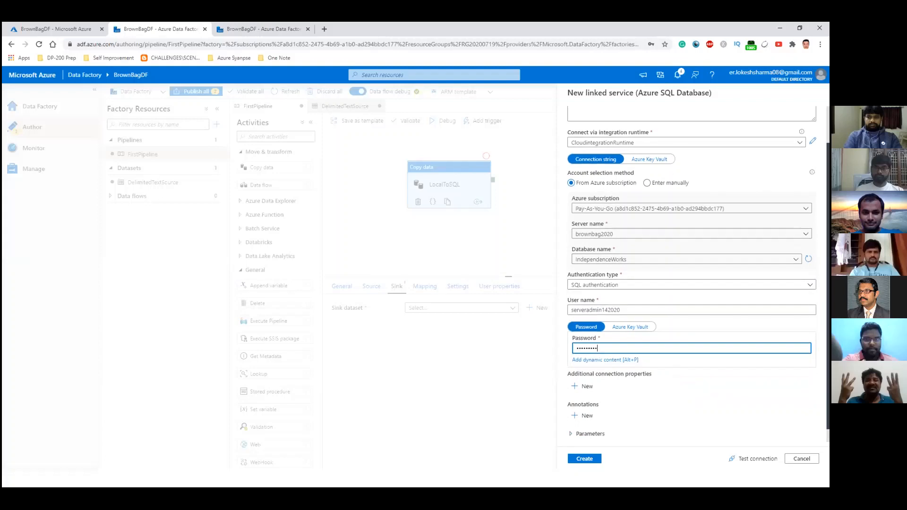
pyautogui.click(756, 459)
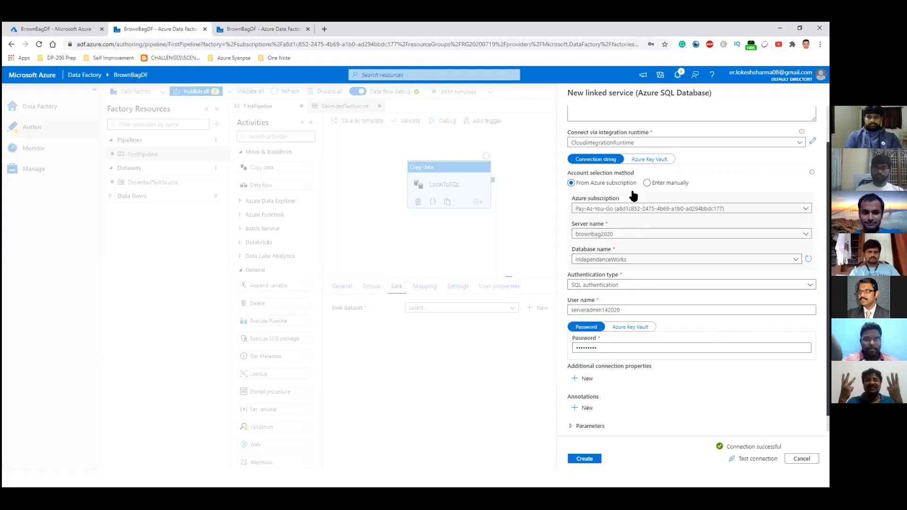
pyautogui.click(598, 464)
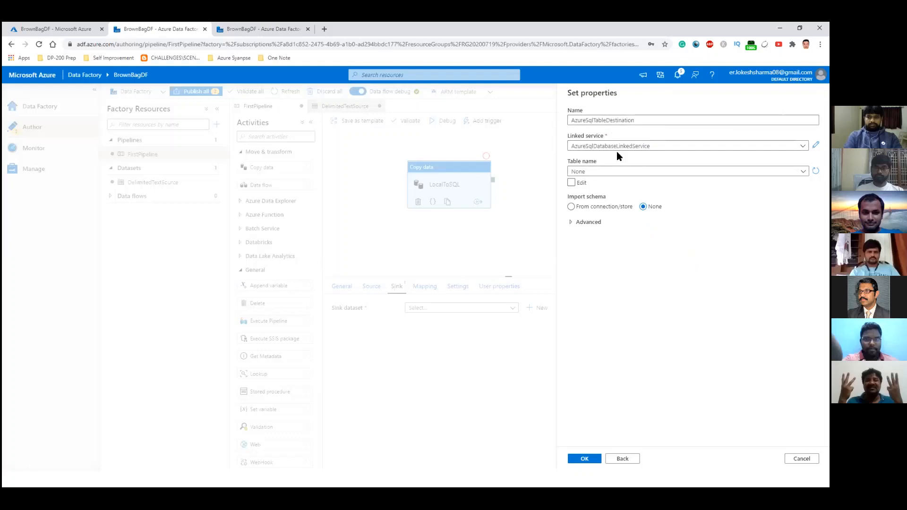
# Point AzureSqlTableDestination at table dbo.Movie and confirm it as the sink dataset.
pyautogui.click(597, 171)
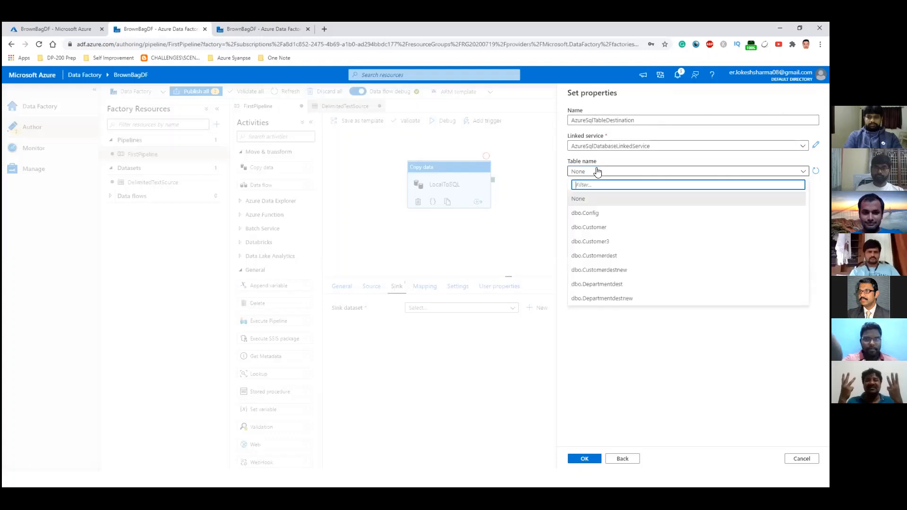
pyautogui.scroll(-1, 642, 238)
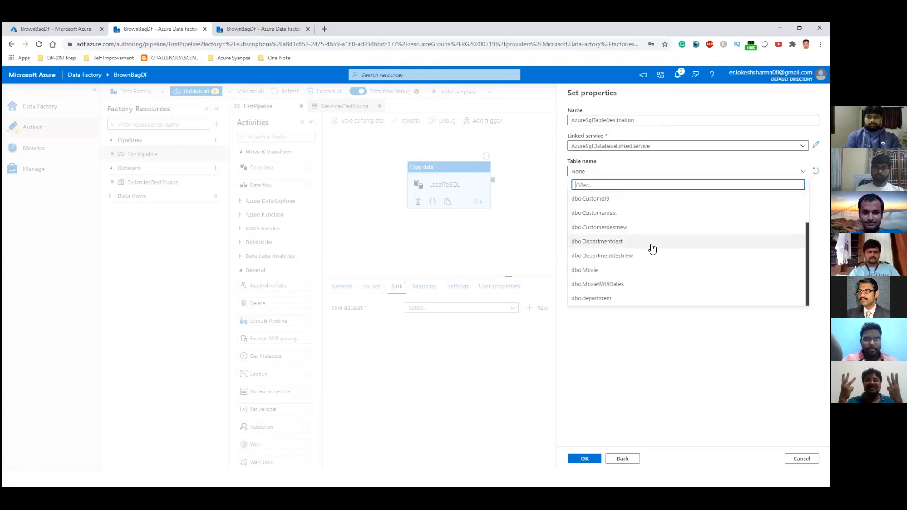
pyautogui.click(636, 268)
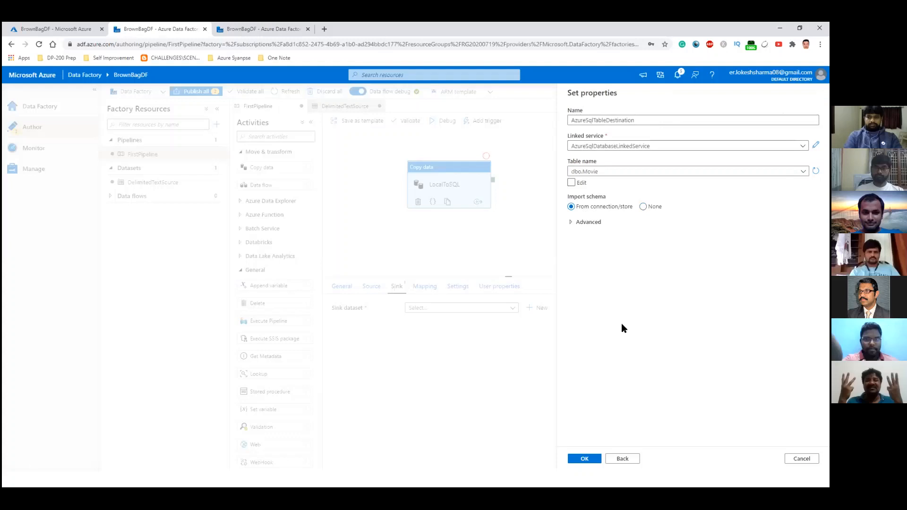
pyautogui.click(584, 459)
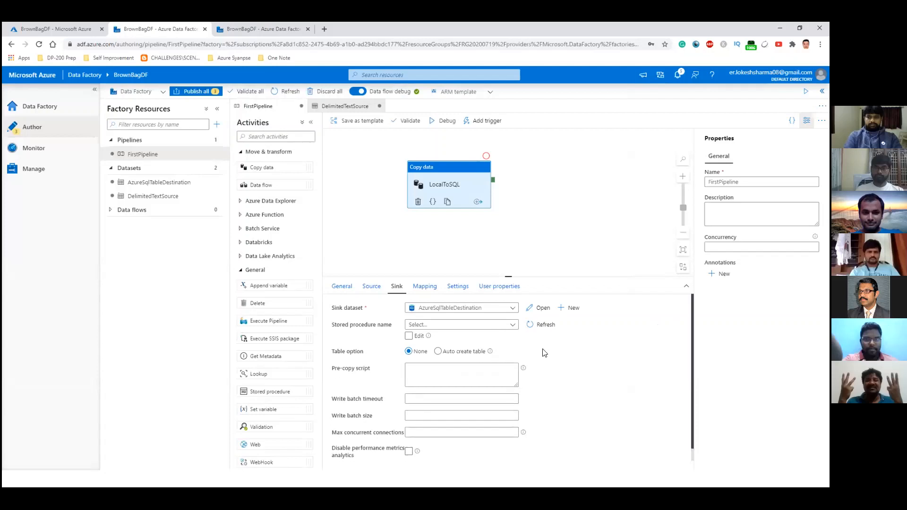
# Check the sink dataset's dbo.Movie connection, then view the Manage hub's linked services list.
pyautogui.click(540, 308)
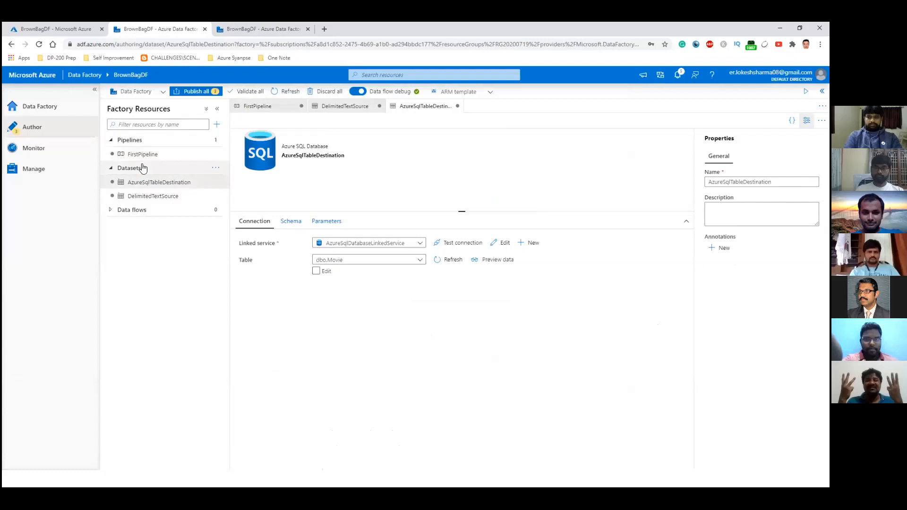
pyautogui.click(43, 176)
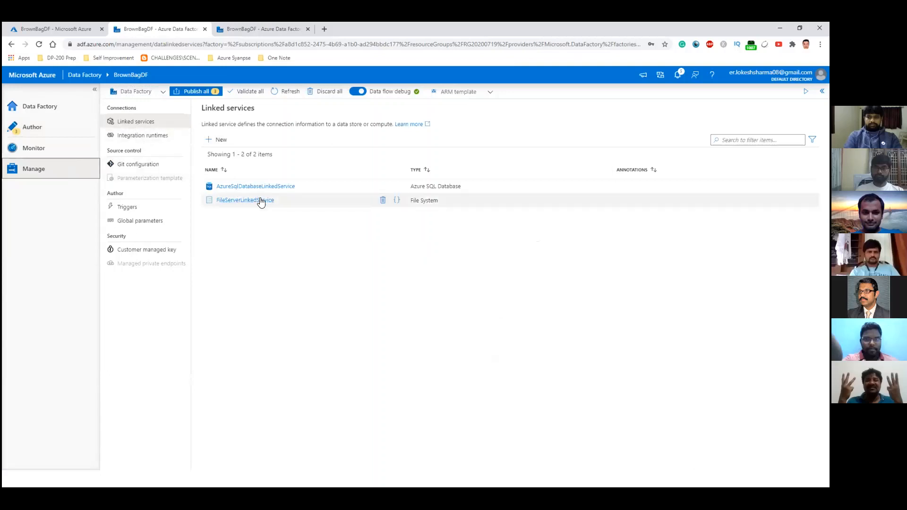
# Confirm the SelfHostedIR runtime's node is running, close it unchanged, and return to Author.
pyautogui.click(163, 142)
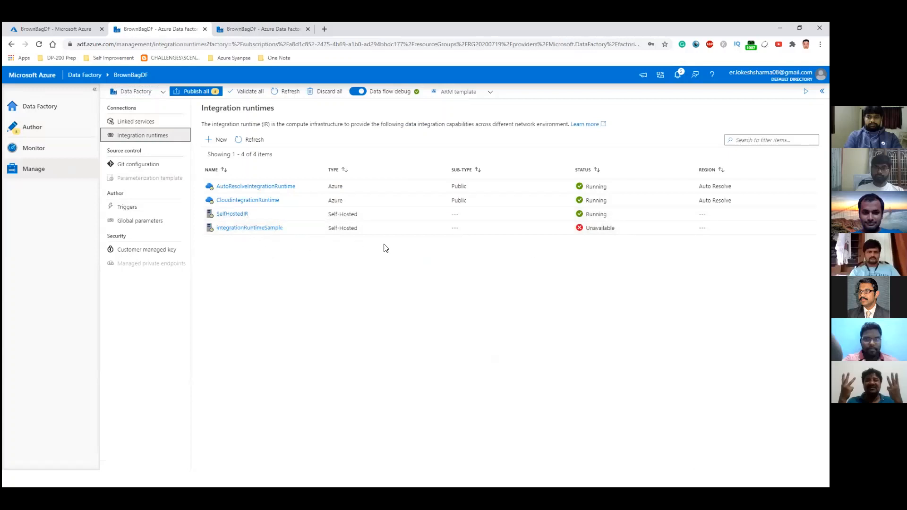
pyautogui.click(235, 218)
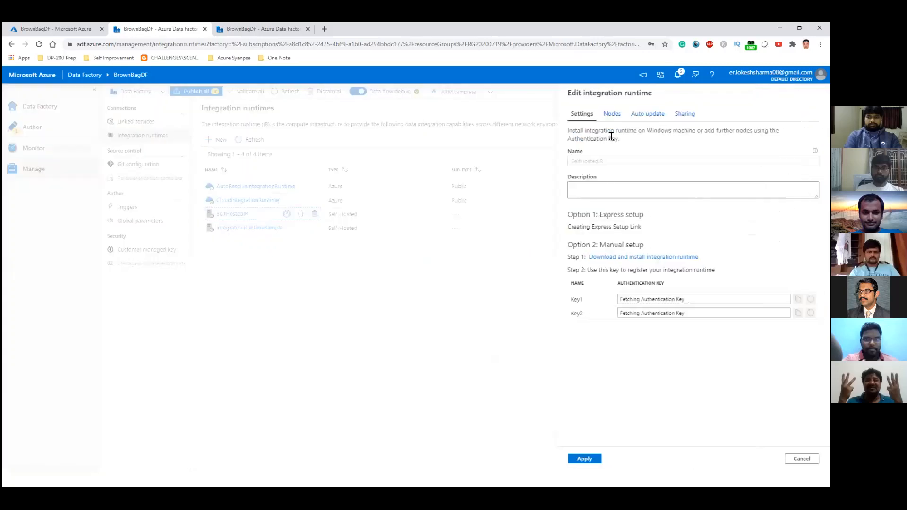
pyautogui.click(610, 118)
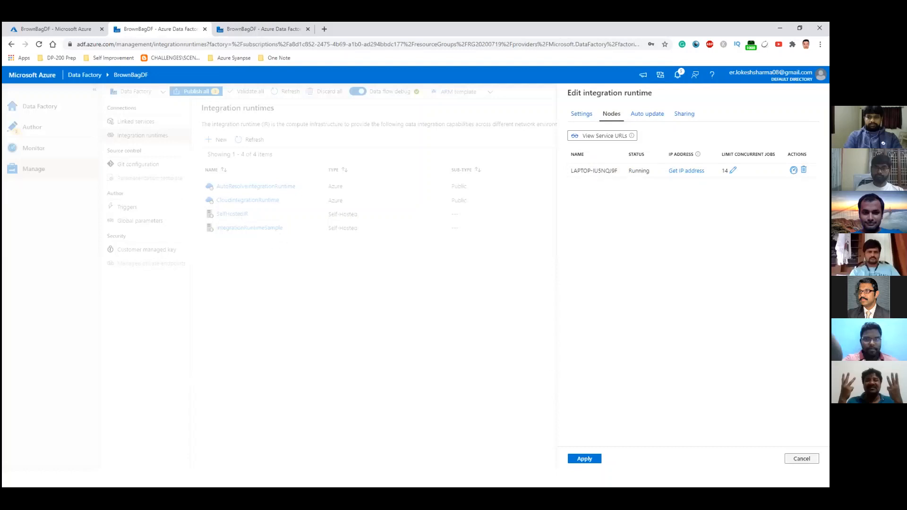
pyautogui.click(801, 459)
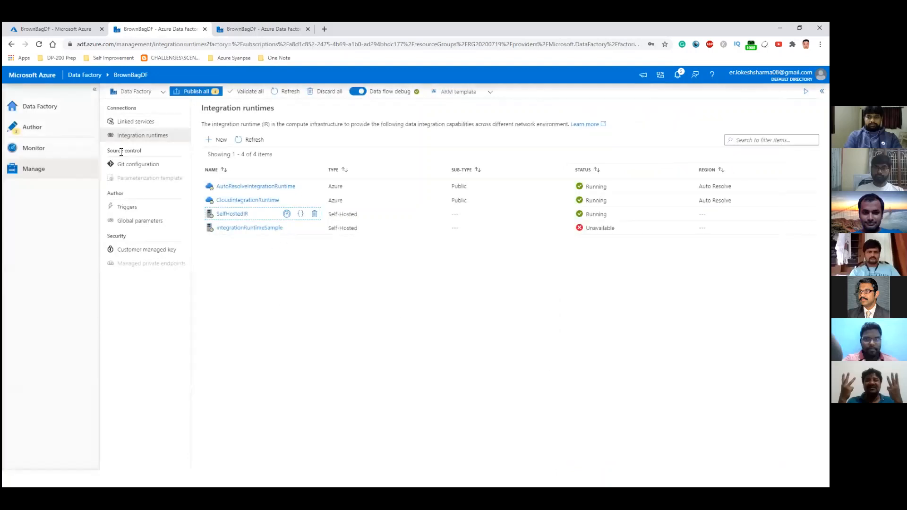
pyautogui.click(61, 133)
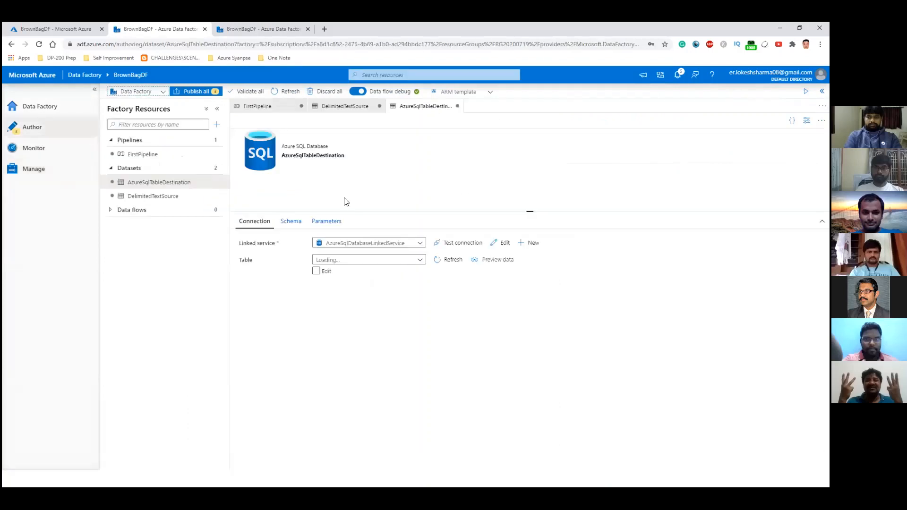
# Select LocalToSQL in FirstPipeline, look through its Sink options, and show its Mapping settings.
pyautogui.click(268, 108)
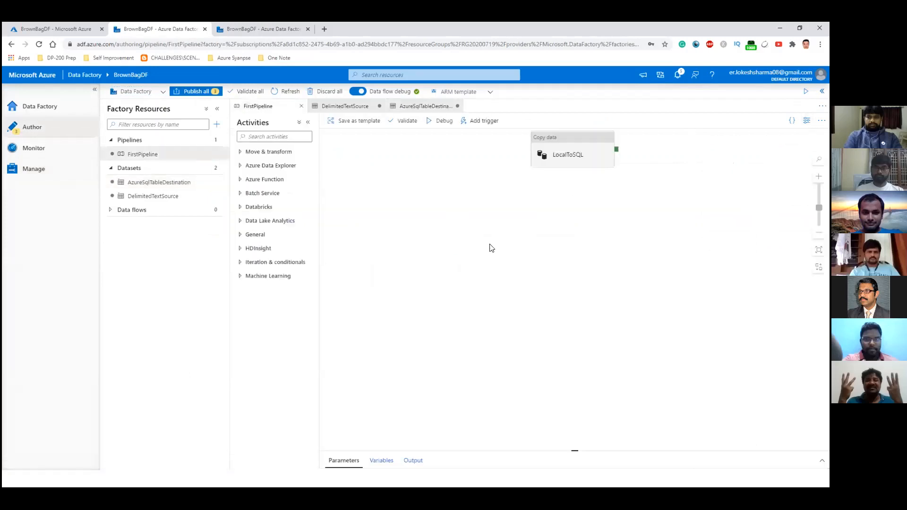
pyautogui.click(551, 142)
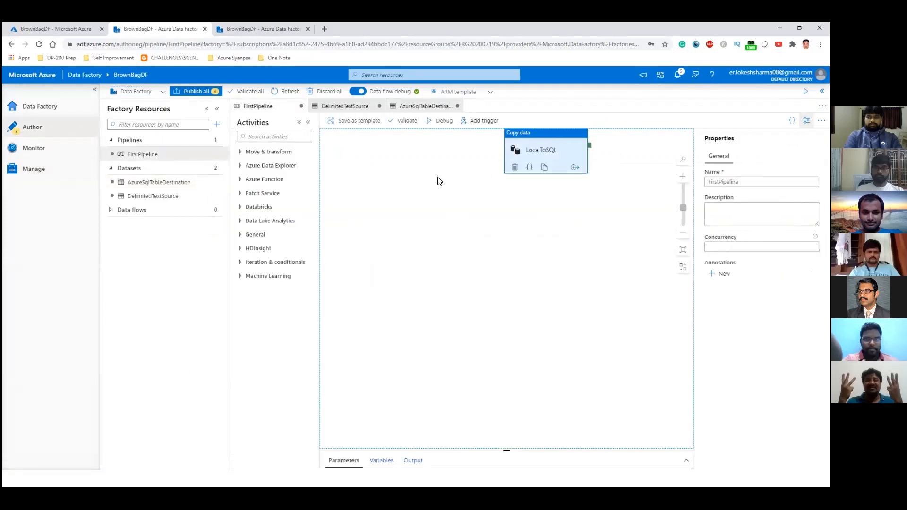
pyautogui.click(392, 324)
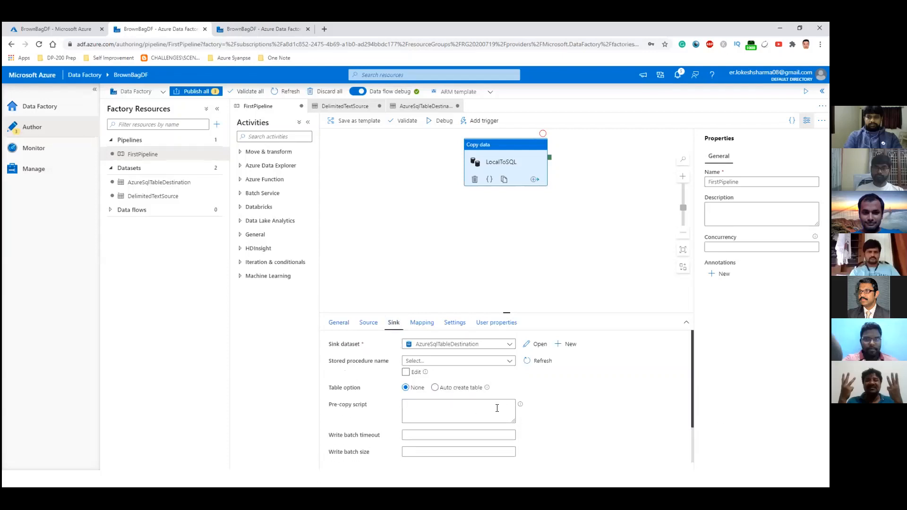
pyautogui.scroll(-1, 540, 394)
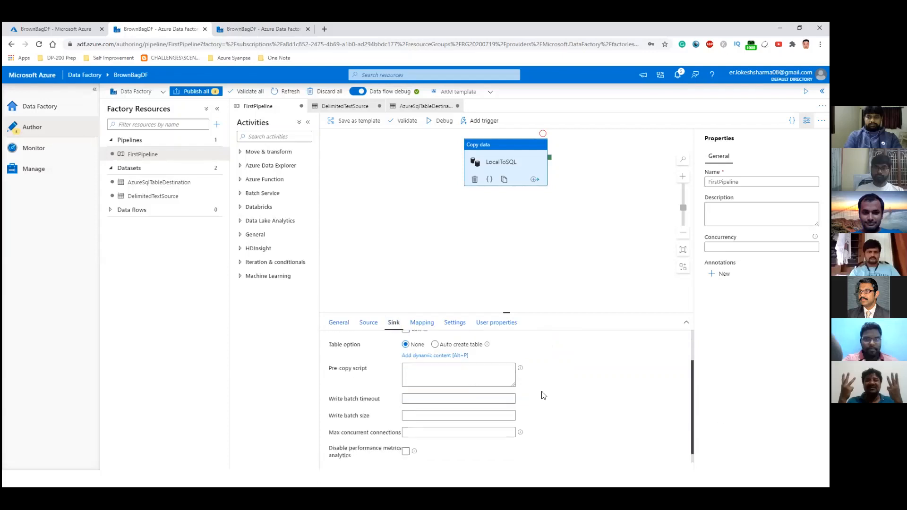
pyautogui.scroll(1, 540, 395)
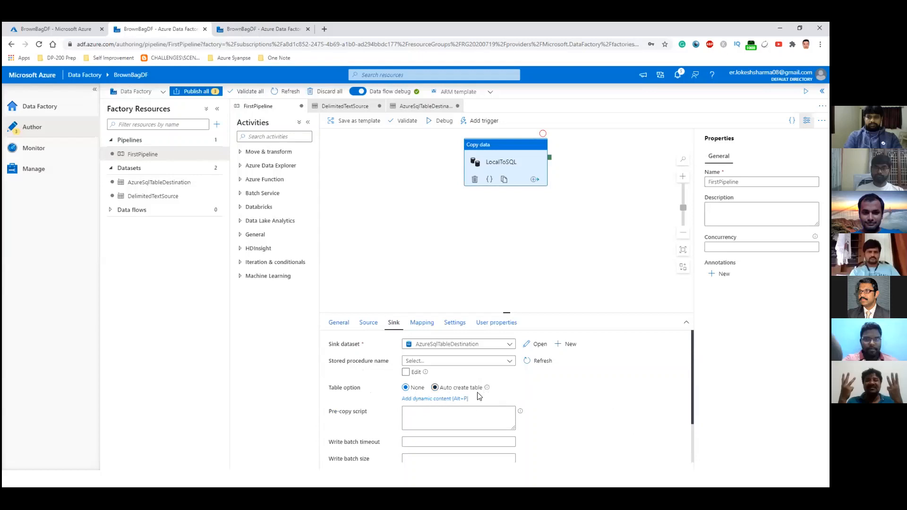
pyautogui.moveTo(691, 371); pyautogui.dragTo(691, 393)
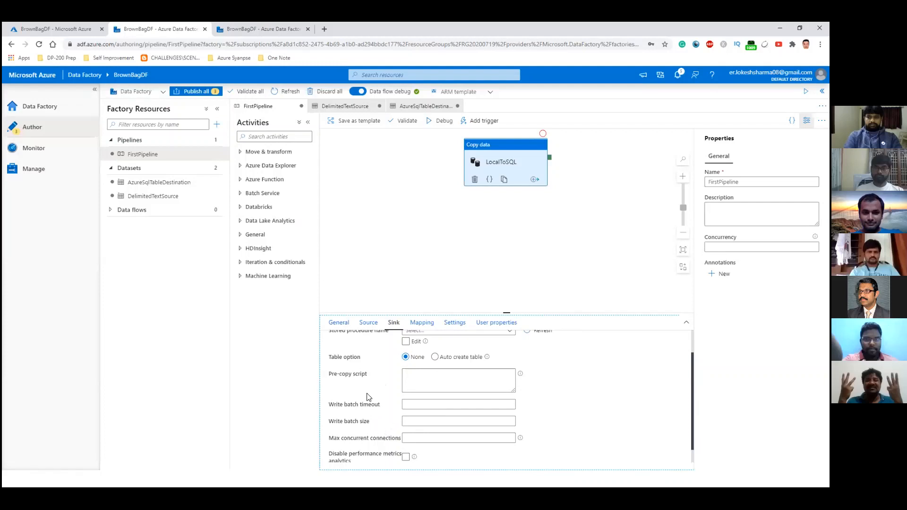
pyautogui.click(424, 325)
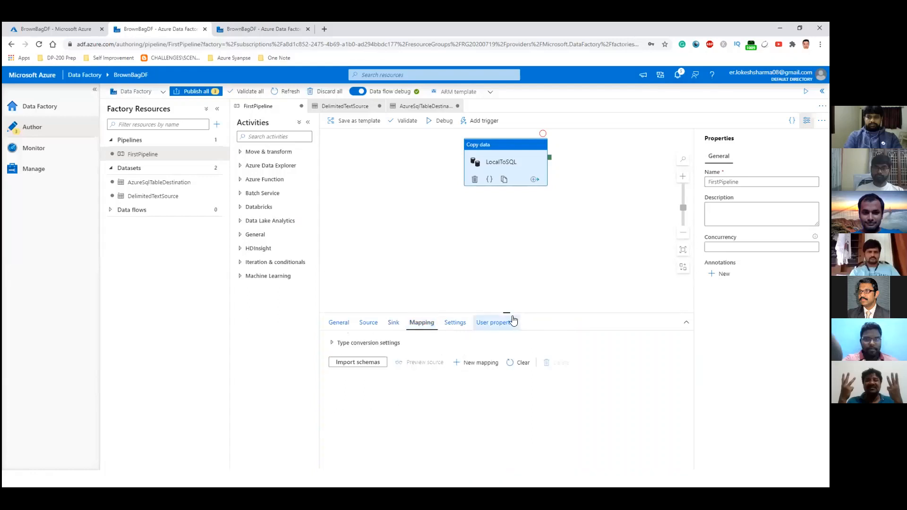
# Enlarge the mapping area and import the source and destination column schemas.
pyautogui.moveTo(506, 312); pyautogui.dragTo(512, 267)
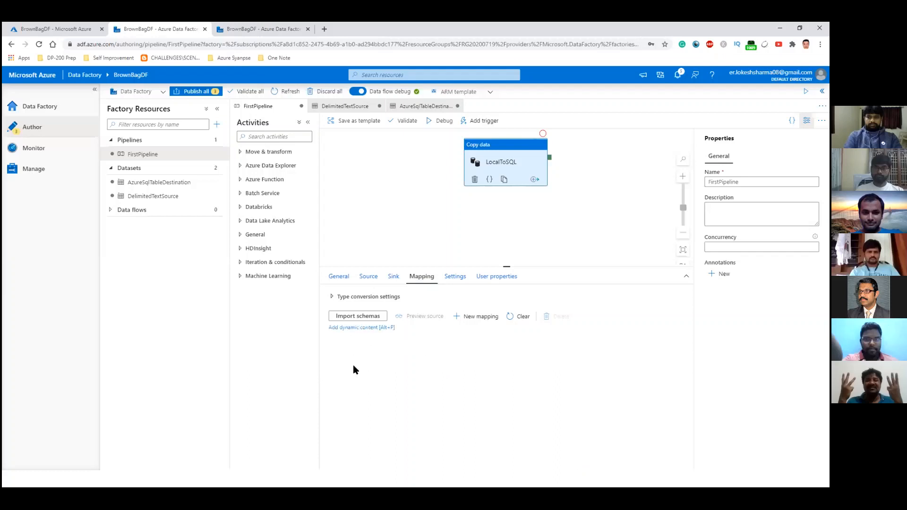
pyautogui.click(351, 321)
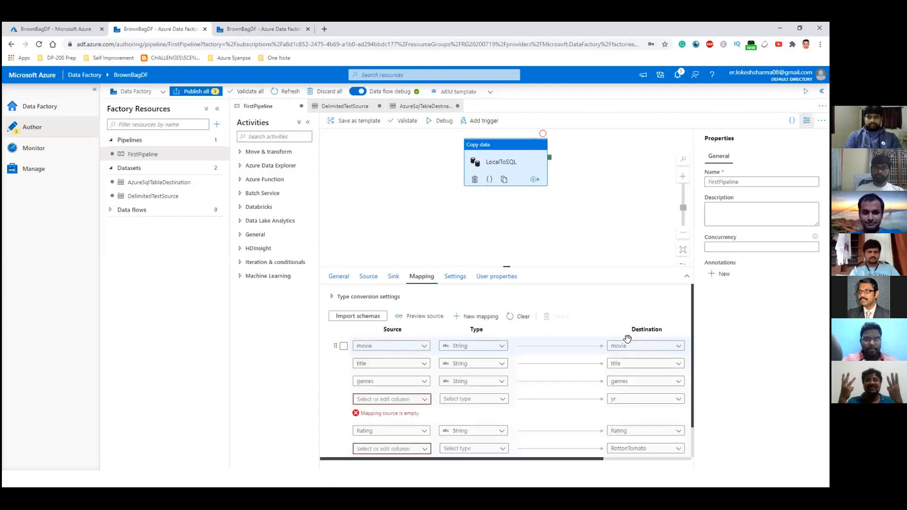
pyautogui.scroll(-1, 590, 350)
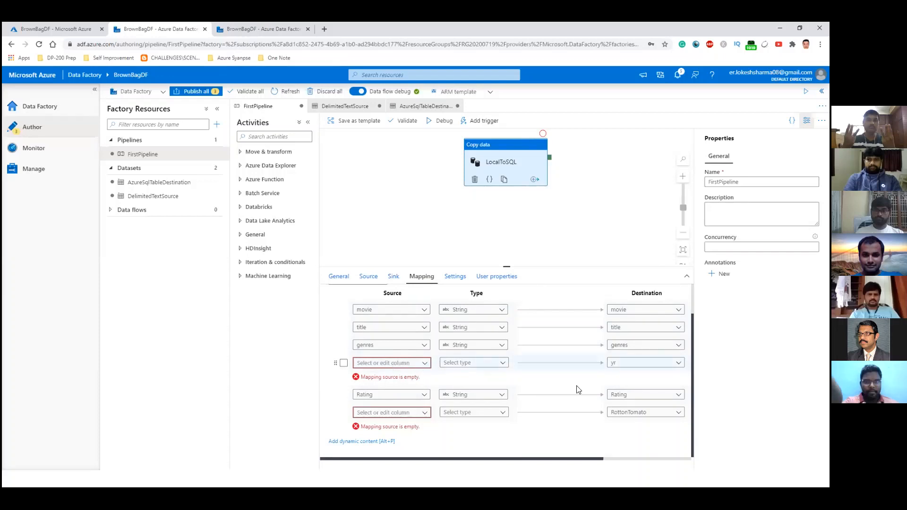
# Map the source column year to yr and Rotton Tomato to RottonTomato.
pyautogui.click(424, 363)
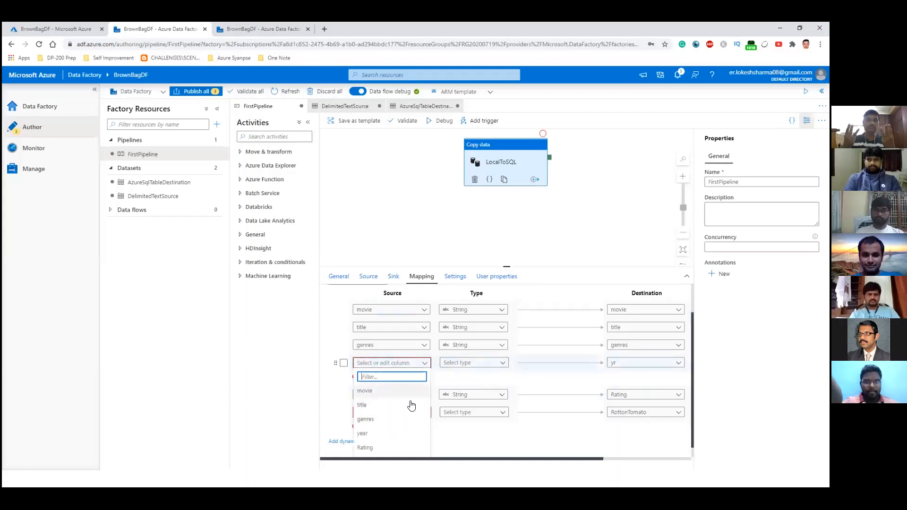
pyautogui.scroll(-1, 403, 420)
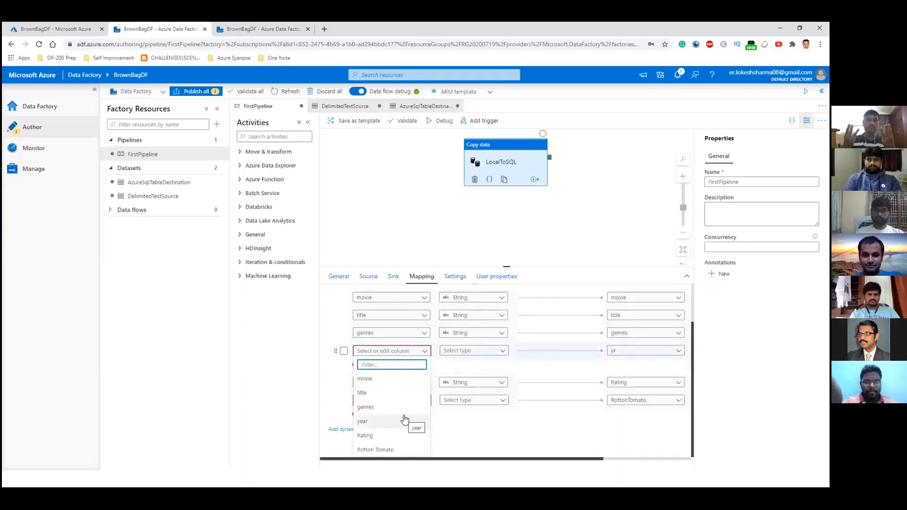
pyautogui.click(376, 420)
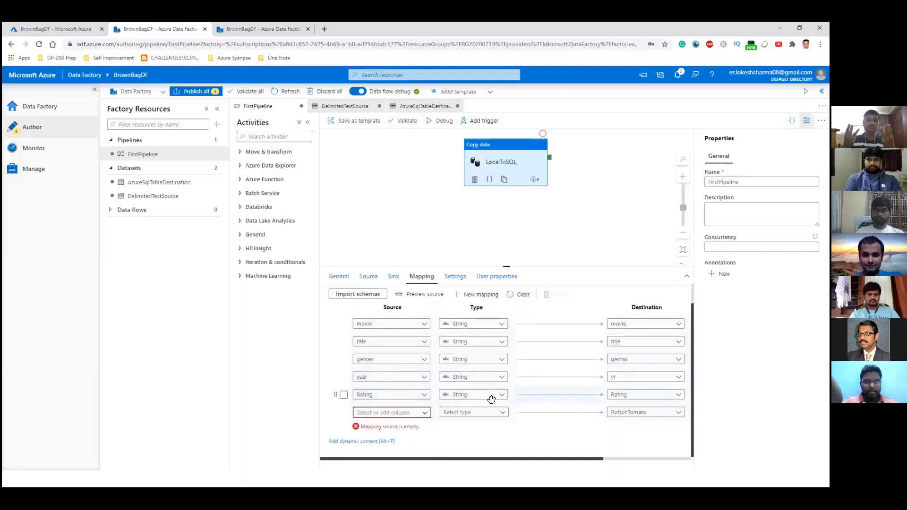
pyautogui.click(625, 416)
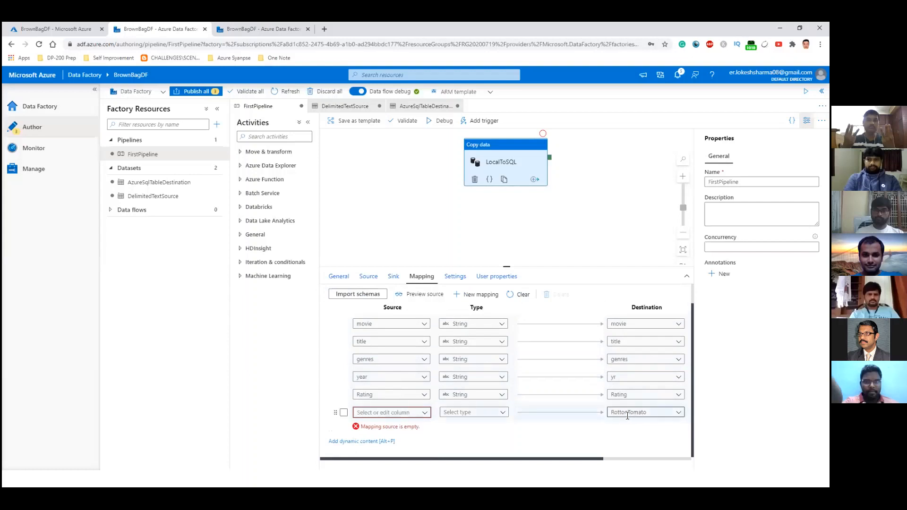
pyautogui.click(431, 412)
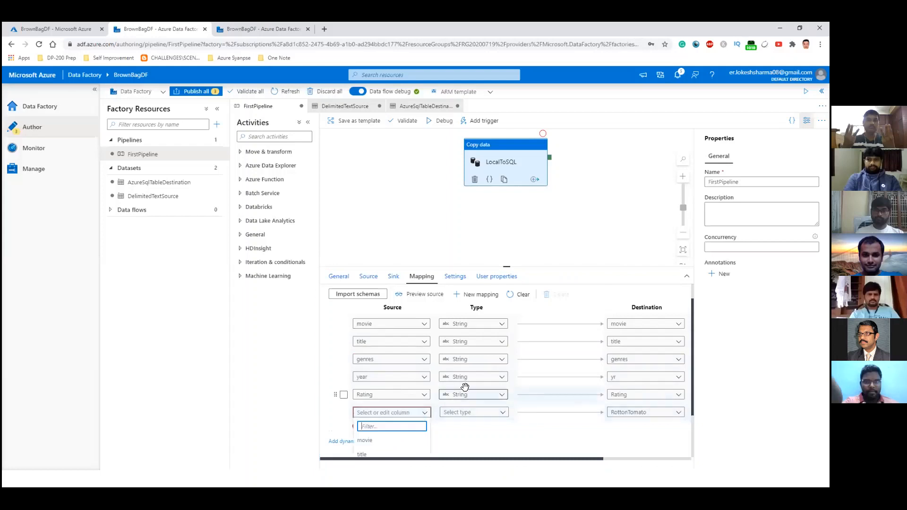
pyautogui.scroll(-2, 453, 387)
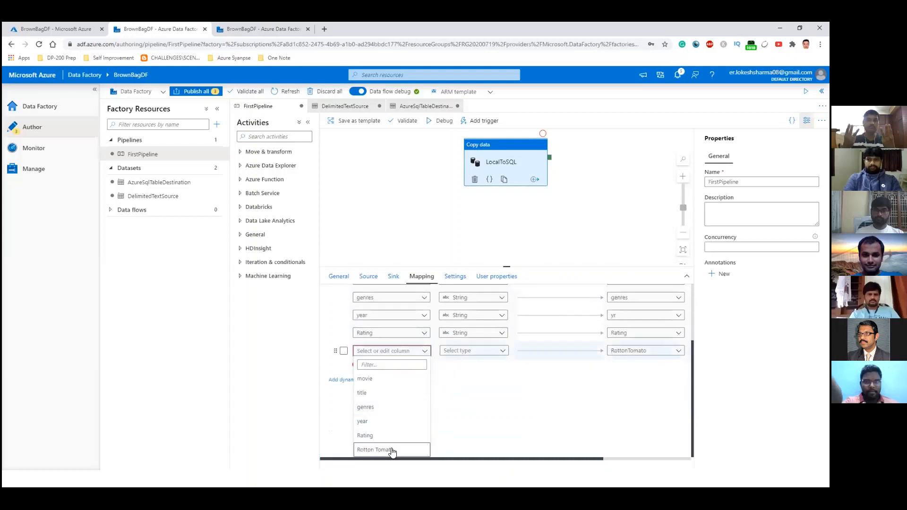
pyautogui.click(392, 449)
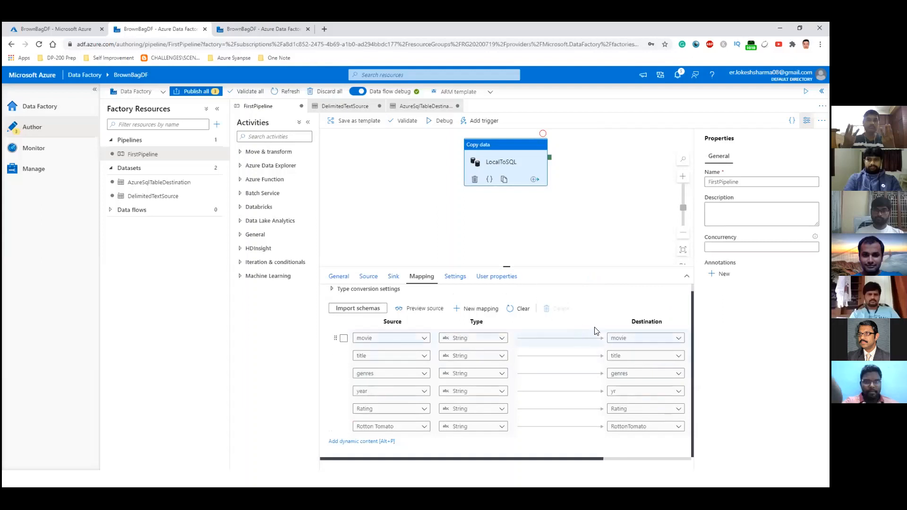
pyautogui.scroll(1, 527, 315)
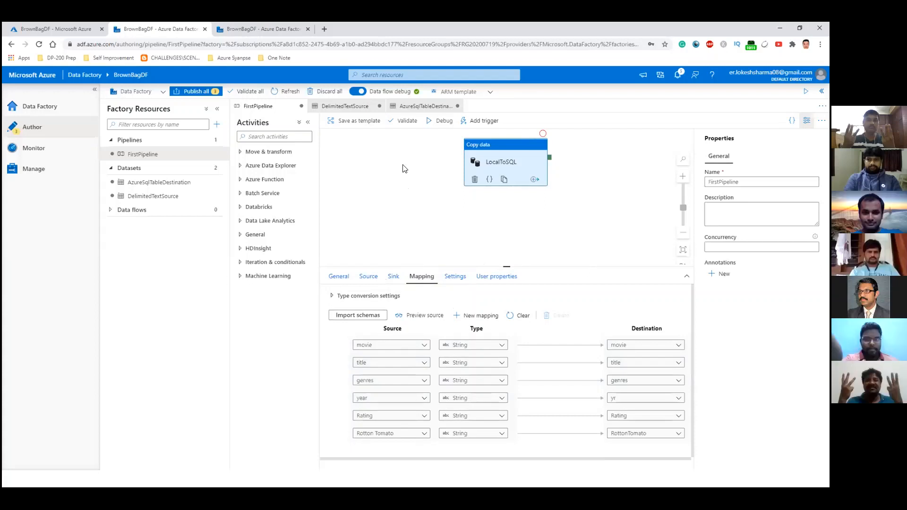
# Validate FirstPipeline, confirm no errors are reported, and close the validation output.
pyautogui.click(399, 121)
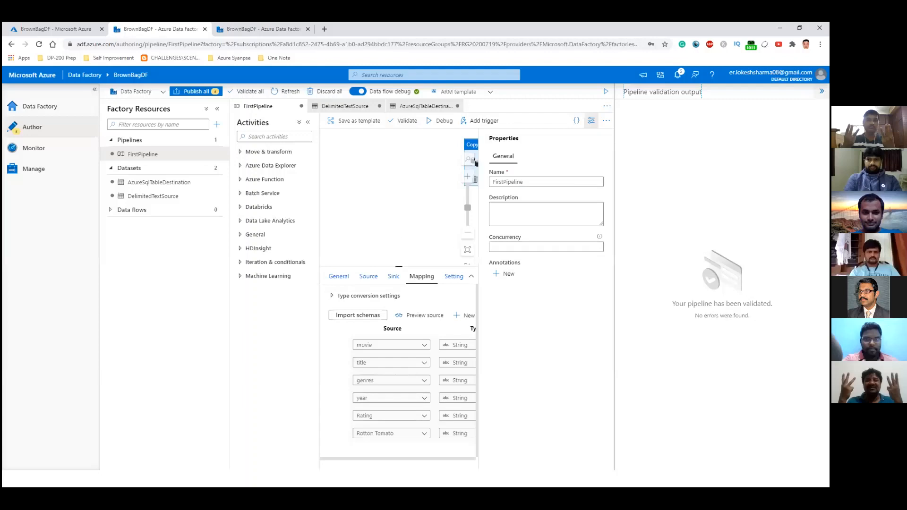
pyautogui.click(821, 91)
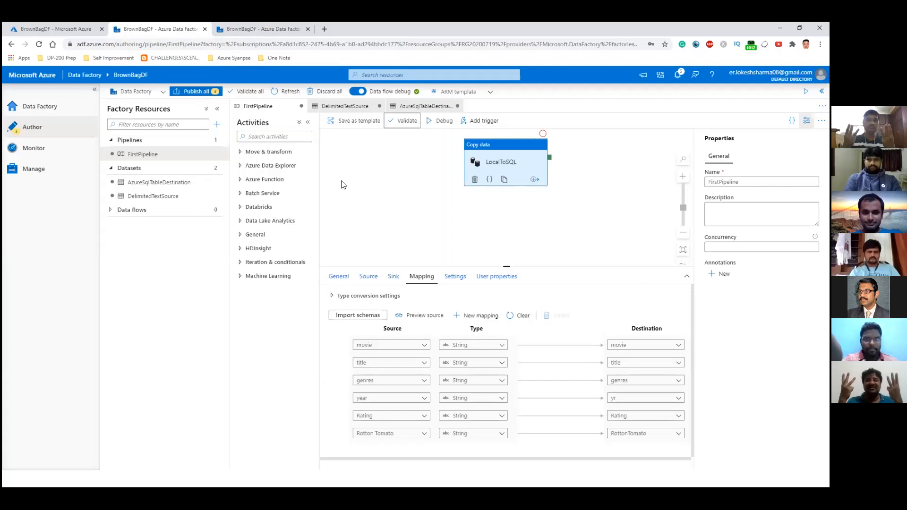
# Open Publish all to list the three new changes: FirstPipeline, DelimitedTextSource and AzureSqlTableDestination.
pyautogui.click(189, 93)
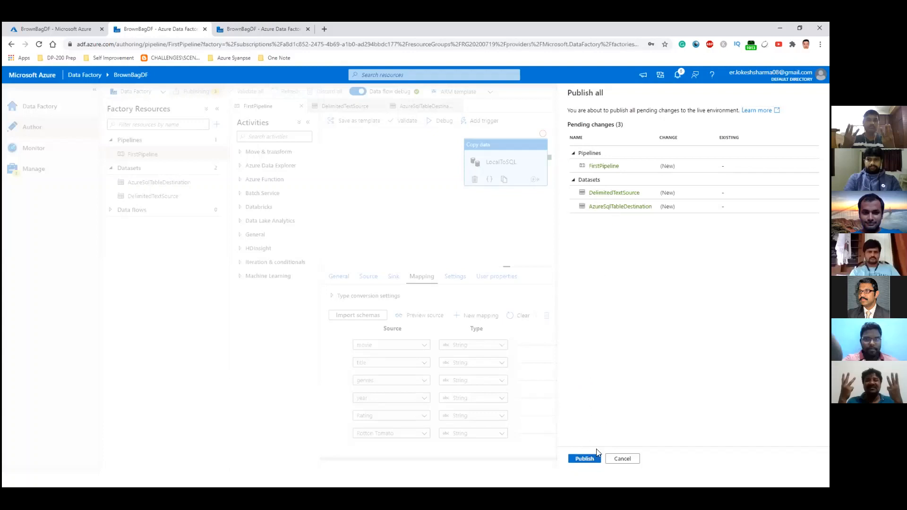
# Publish FirstPipeline and both datasets to BrownBagDF, watching the deployment notifications.
pyautogui.click(589, 461)
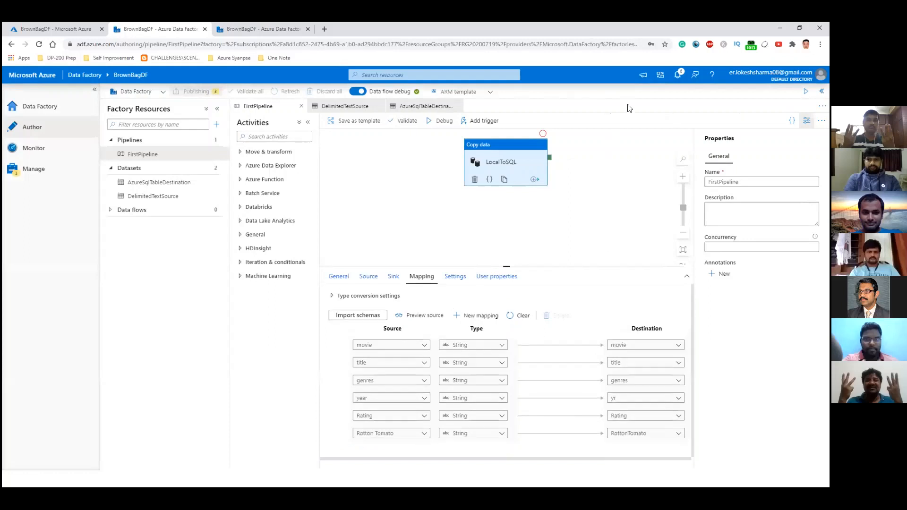
pyautogui.click(677, 74)
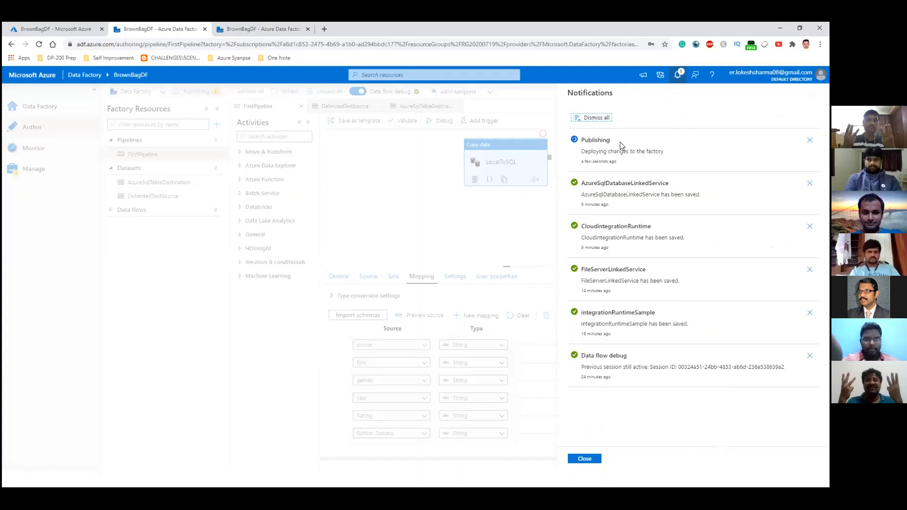
pyautogui.click(585, 458)
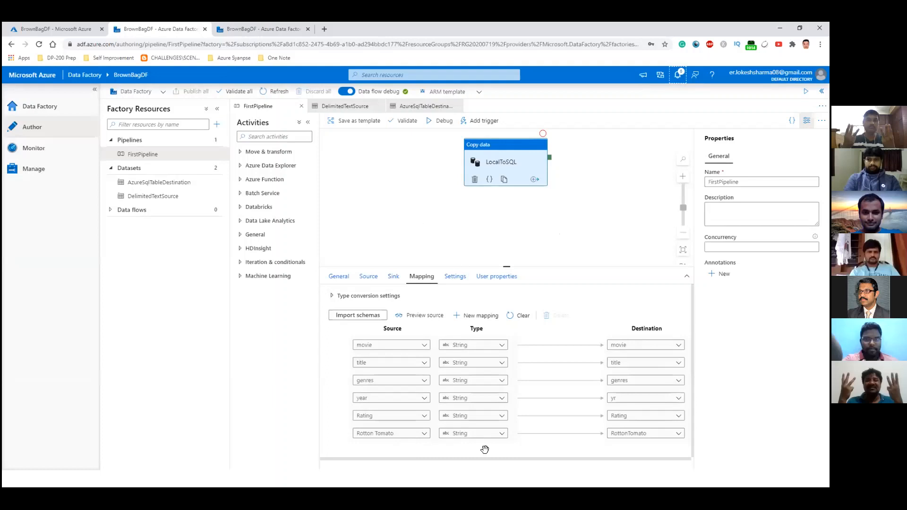
# Start defining a new trigger for FirstPipeline, then cancel it without saving.
pyautogui.scroll(-1, 486, 450)
pyautogui.click(476, 124)
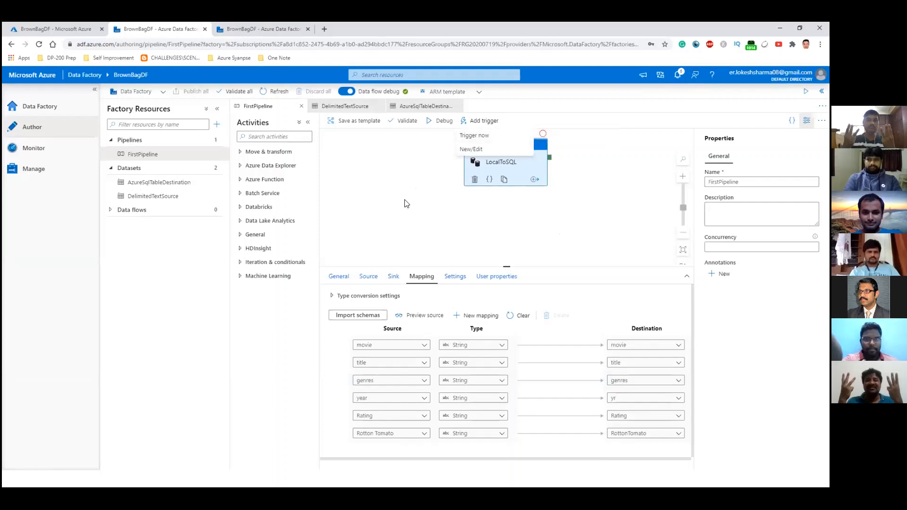
pyautogui.click(462, 150)
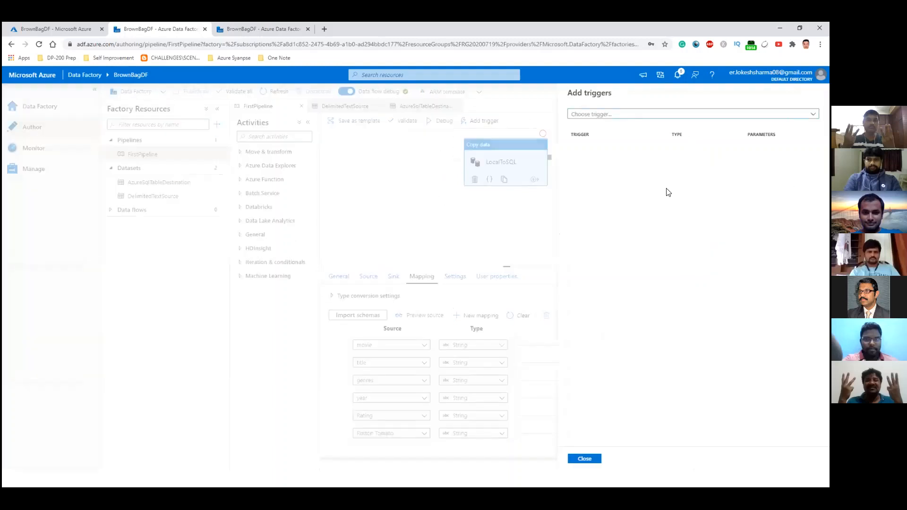
pyautogui.click(642, 115)
pyautogui.click(603, 146)
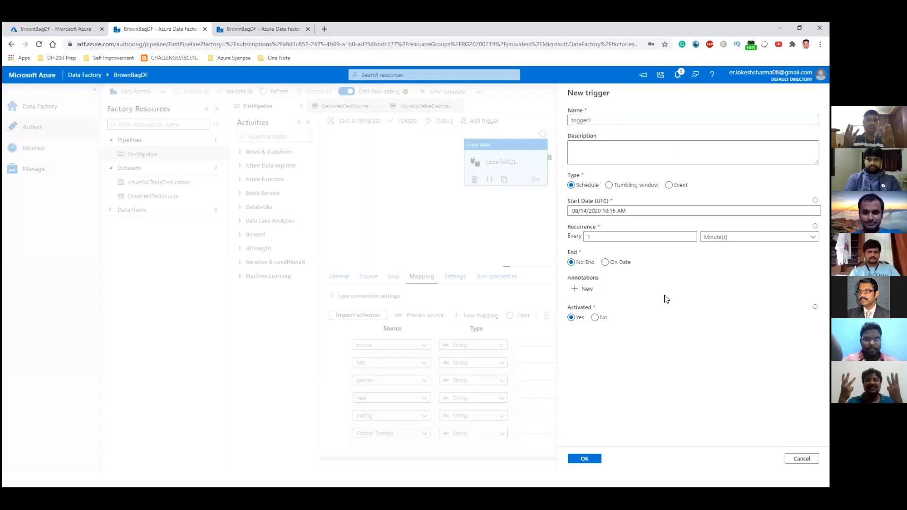
pyautogui.click(801, 458)
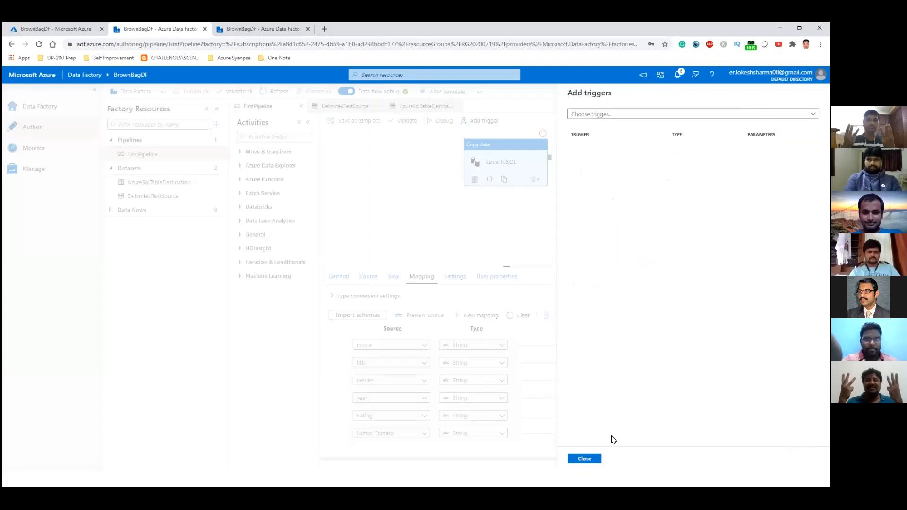
pyautogui.click(592, 459)
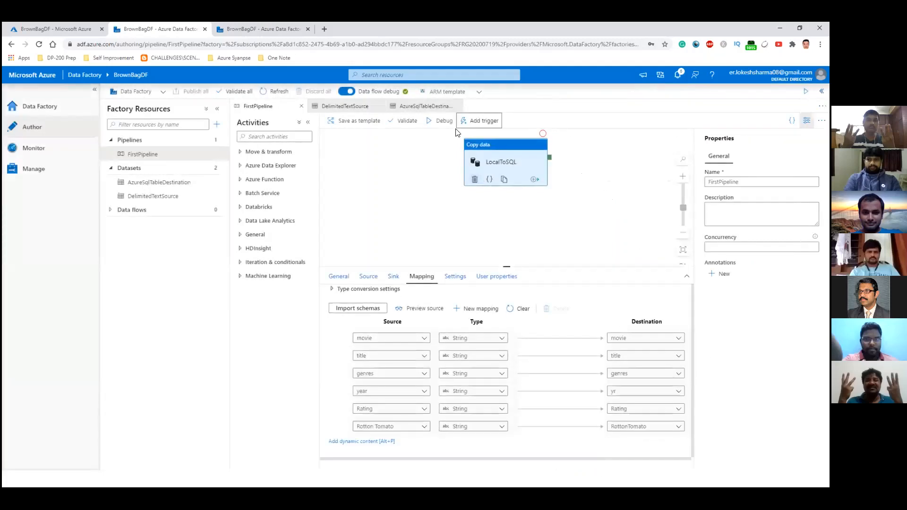
# Trigger an on-demand run of FirstPipeline now, with no parameters.
pyautogui.click(491, 121)
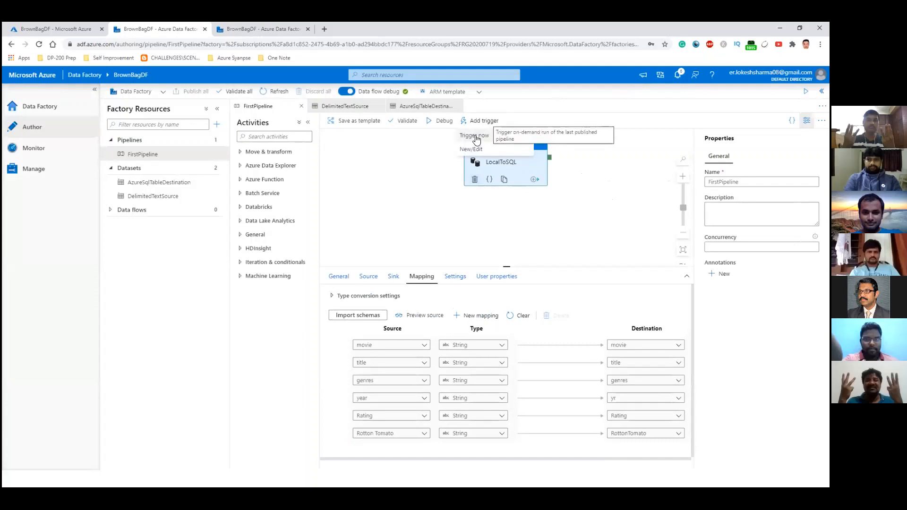
pyautogui.click(475, 136)
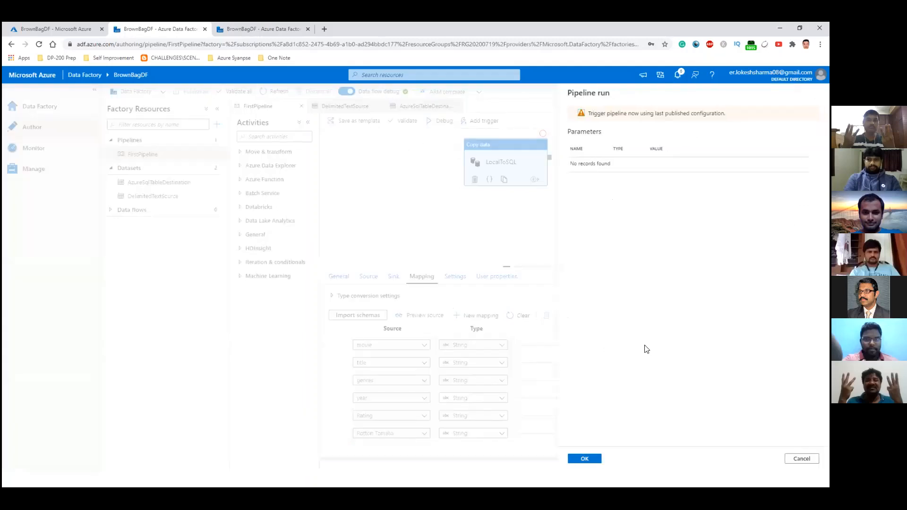
pyautogui.click(582, 460)
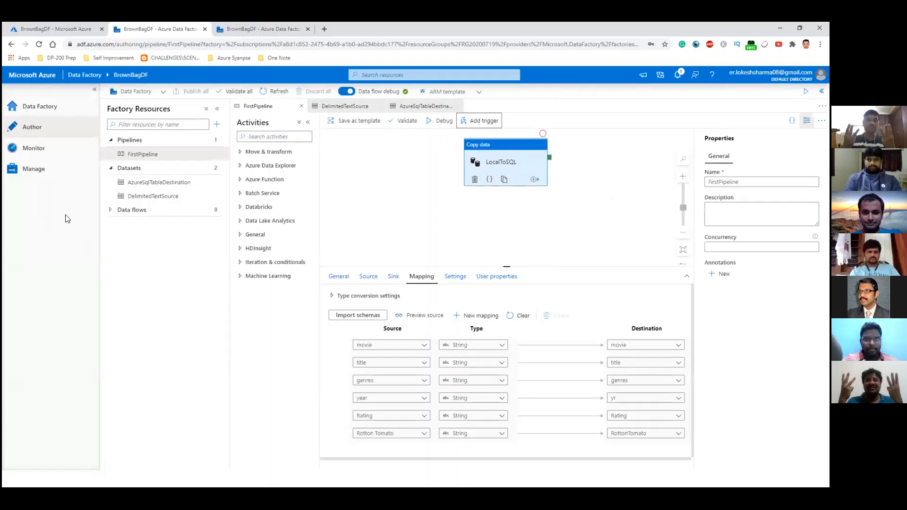
# In Monitor, refresh FirstPipeline's activity runs and open the LocalToSQL copy details.
pyautogui.click(55, 157)
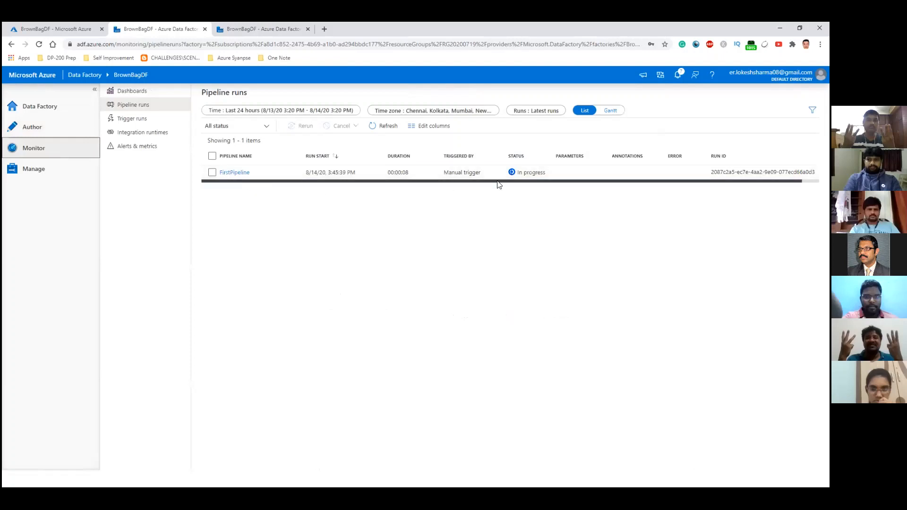
pyautogui.click(234, 174)
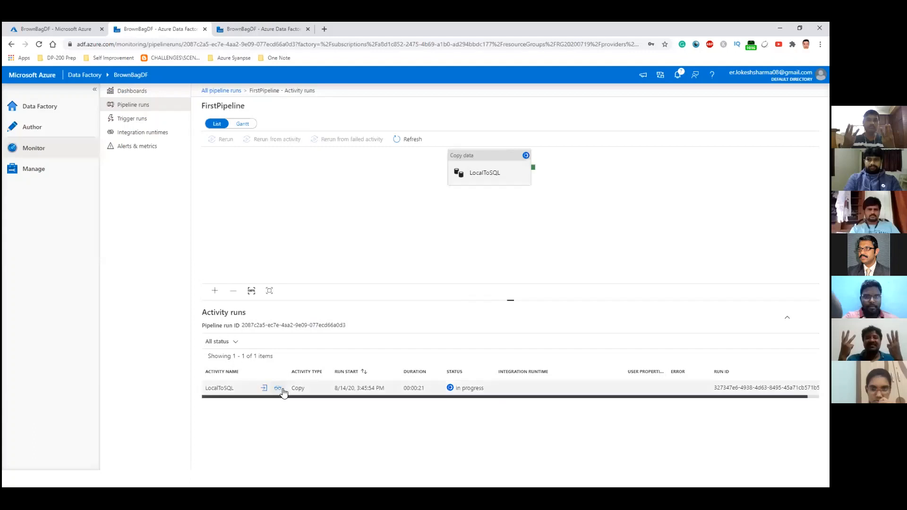
pyautogui.click(416, 141)
pyautogui.moveTo(276, 395)
pyautogui.click(278, 391)
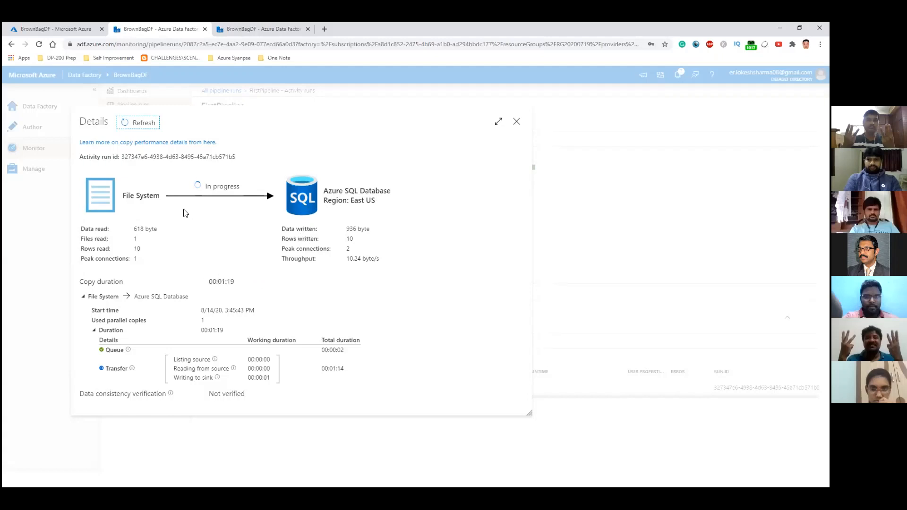
# Refresh and reopen the LocalToSQL copy details showing 10 rows written, then close them.
pyautogui.click(130, 123)
pyautogui.click(515, 125)
pyautogui.click(414, 142)
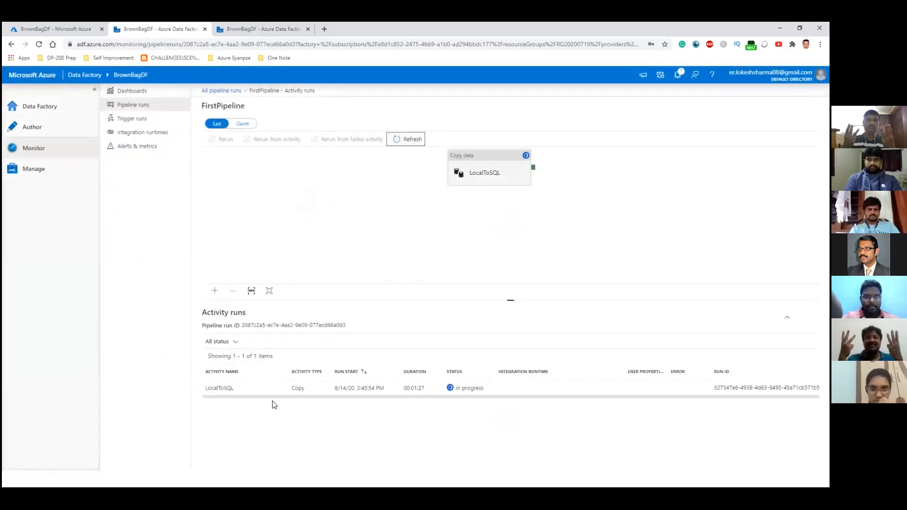
pyautogui.click(278, 388)
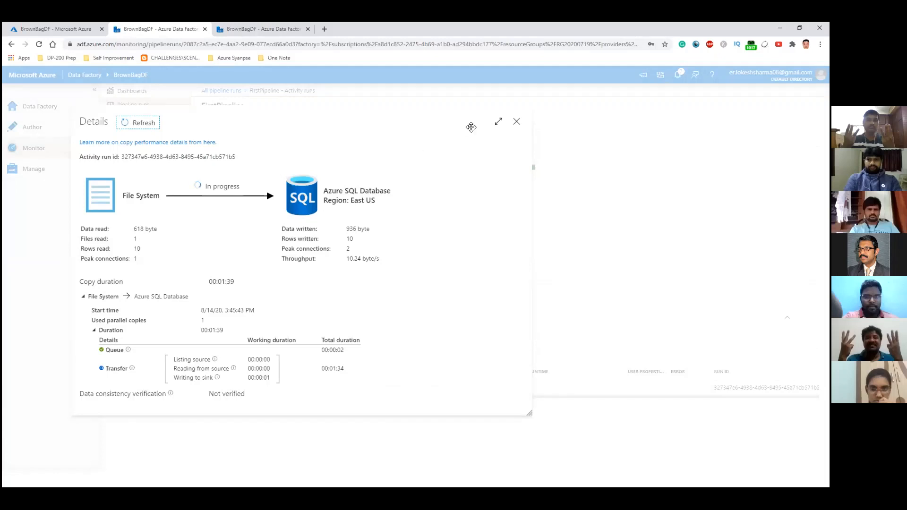
pyautogui.click(516, 121)
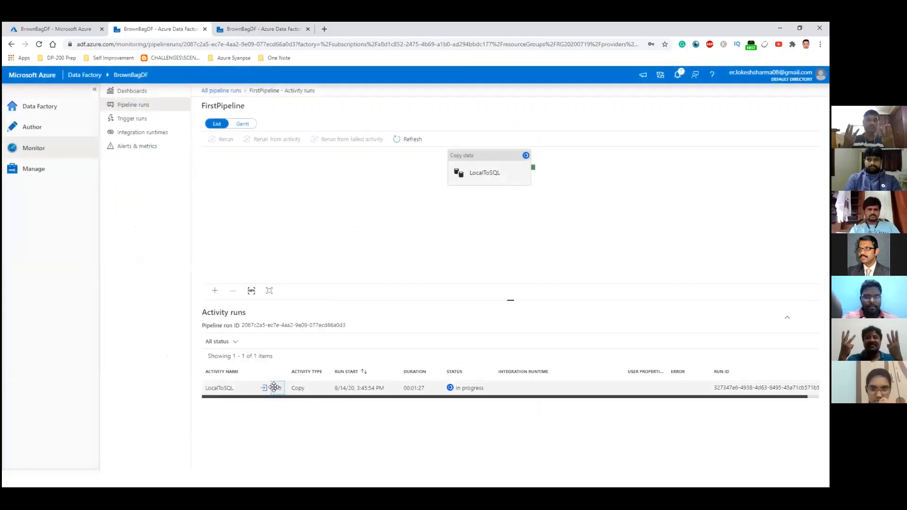
pyautogui.click(276, 388)
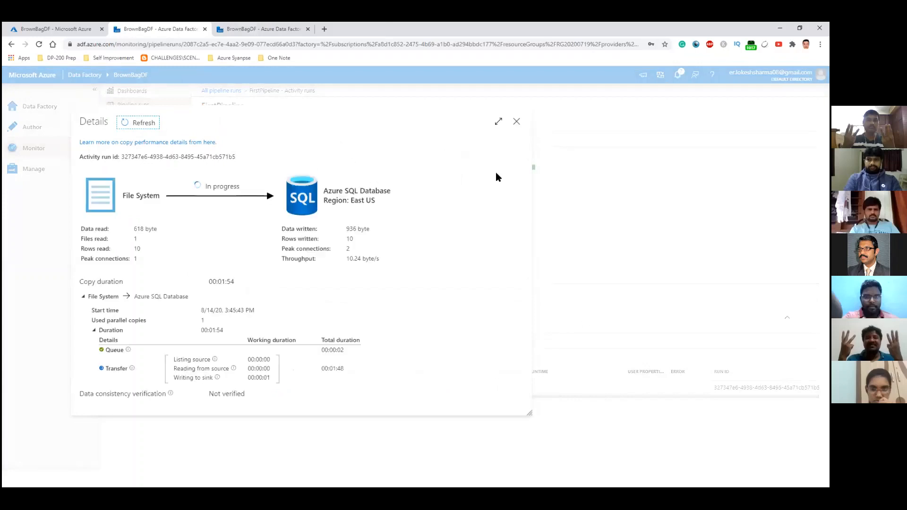
pyautogui.click(515, 125)
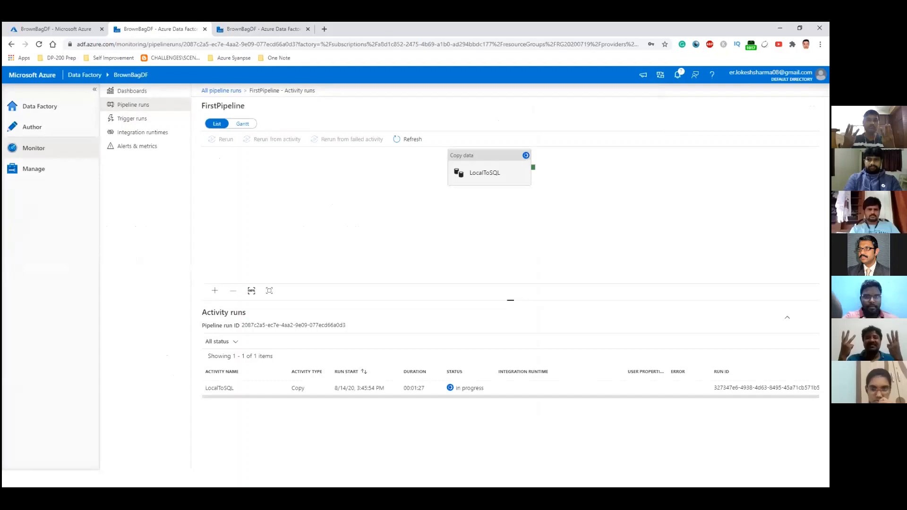
# Glance at SSMS, then close the LocalToSQL copy details in Data Factory.
pyautogui.hotkey('alt', 'Tab')
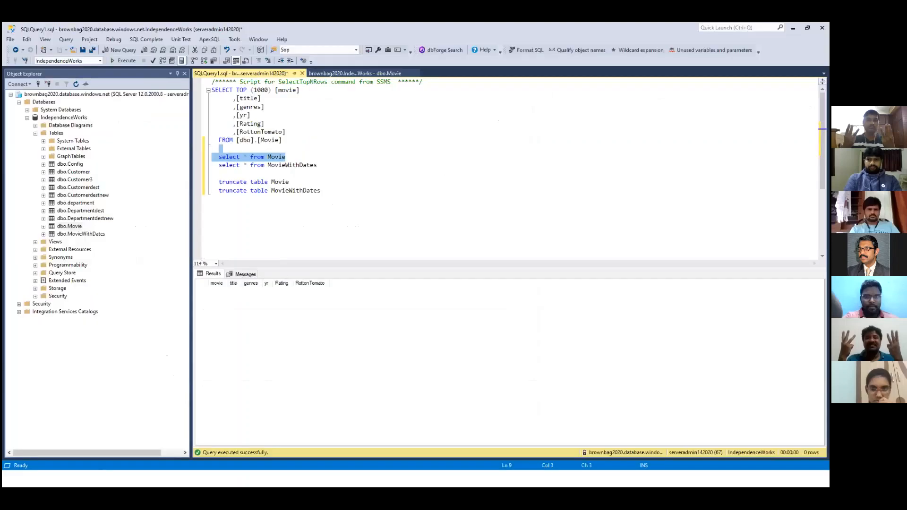
pyautogui.hotkey('alt', 'Tab')
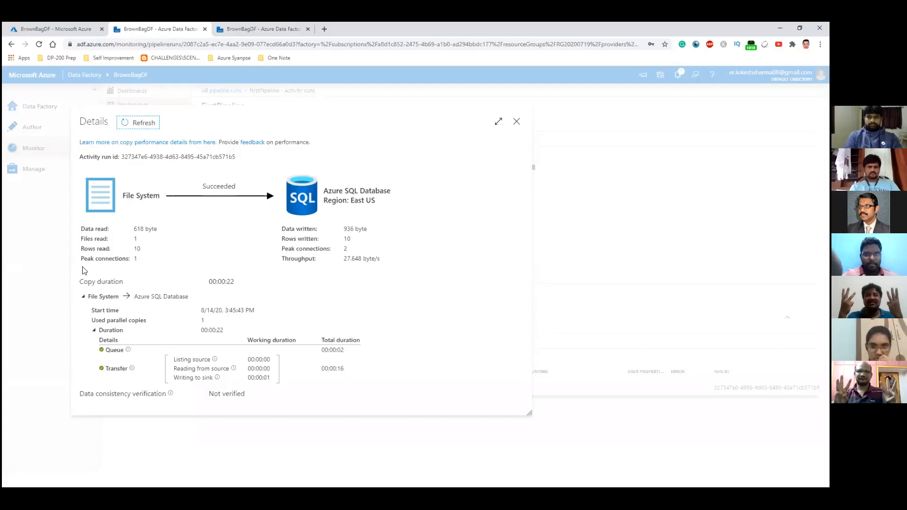
pyautogui.click(514, 123)
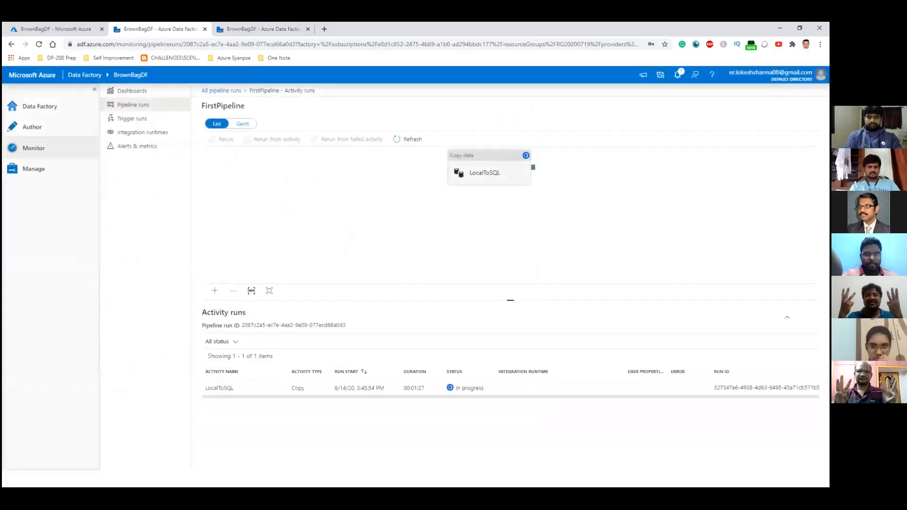
# Run the Movie table query in SSMS and inspect row 10's NULL movie, title, genres and yr values.
pyautogui.hotkey('alt', 'Tab')
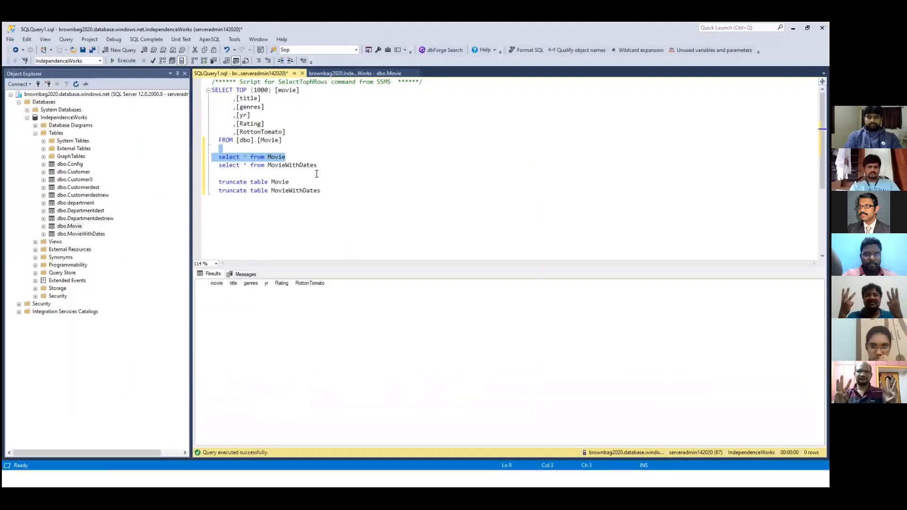
pyautogui.moveTo(304, 157); pyautogui.dragTo(213, 158)
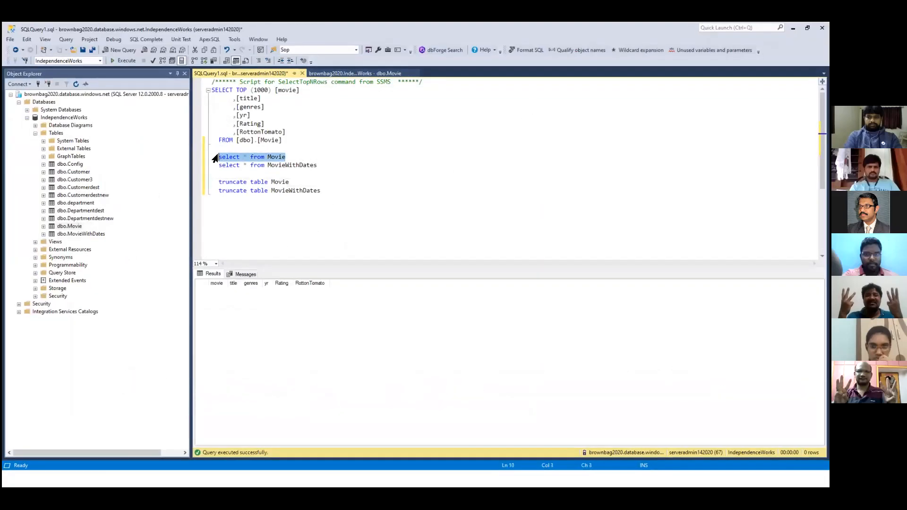
pyautogui.click(128, 58)
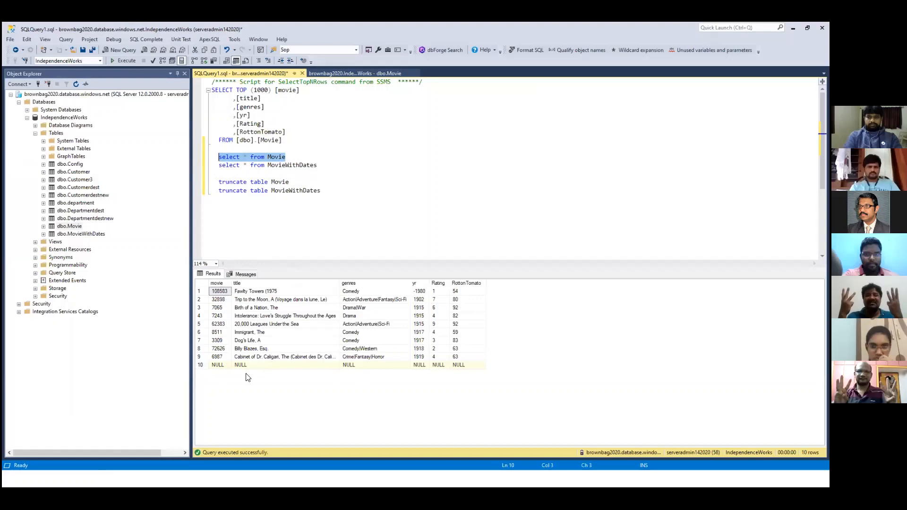
pyautogui.click(220, 365)
pyautogui.click(267, 366)
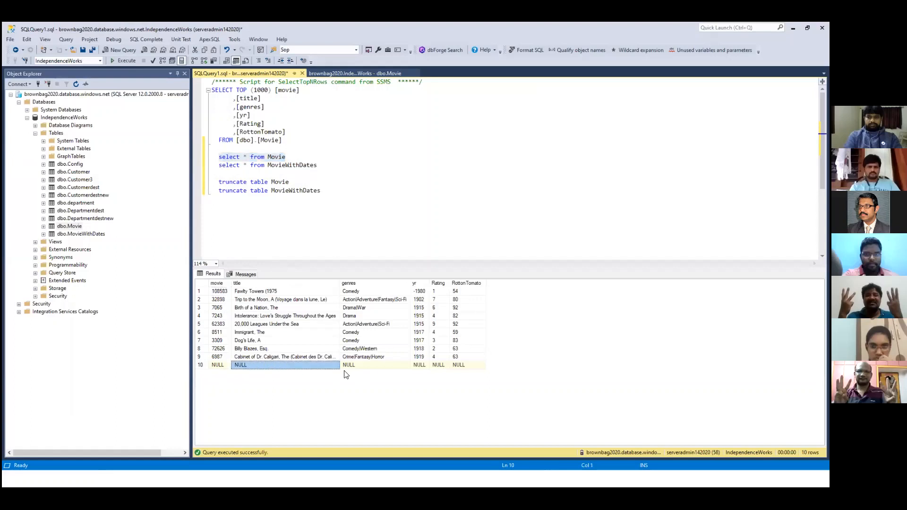
pyautogui.click(385, 365)
pyautogui.click(423, 366)
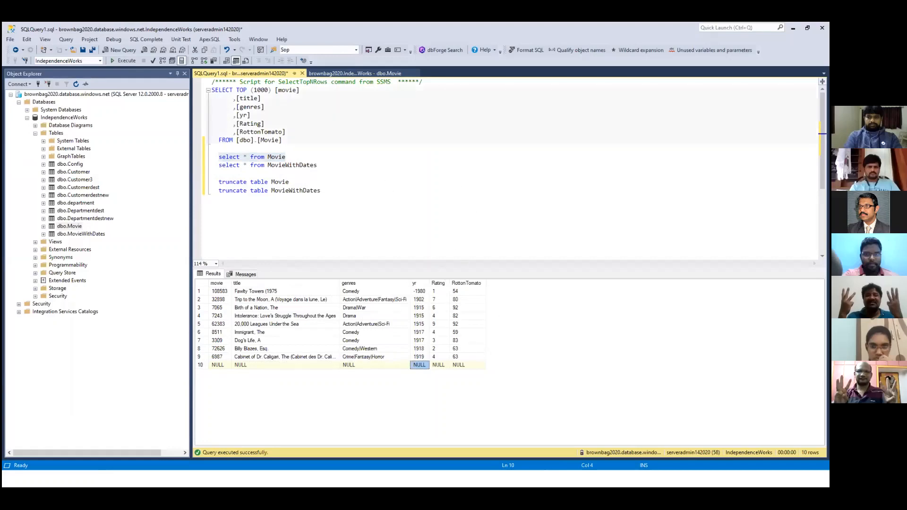
pyautogui.hotkey('alt', 'Tab')
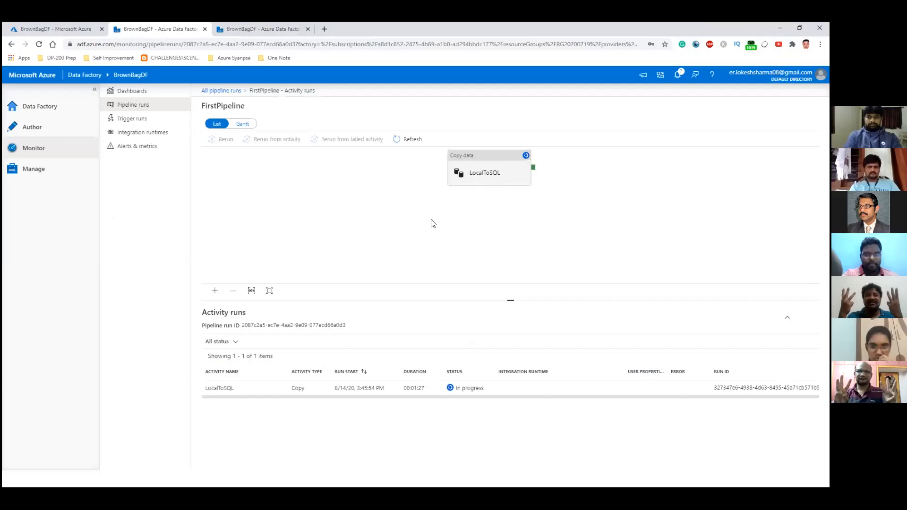
# Return to the Author view showing FirstPipeline's LocalToSQL copy activity.
pyautogui.click(44, 131)
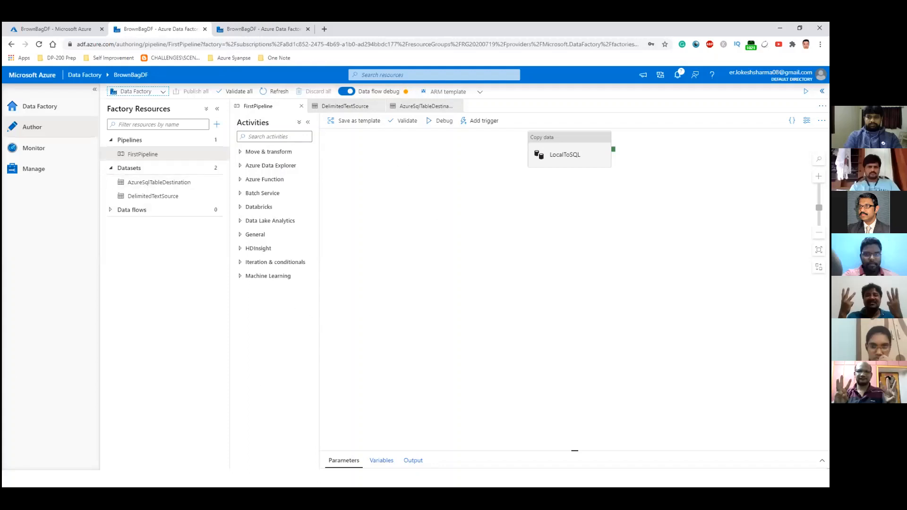
# Advance the slide show to the DATA TRANSFORMATION slide on adding a new column between Azure SQL tables.
pyautogui.hotkey('alt', 'Tab')
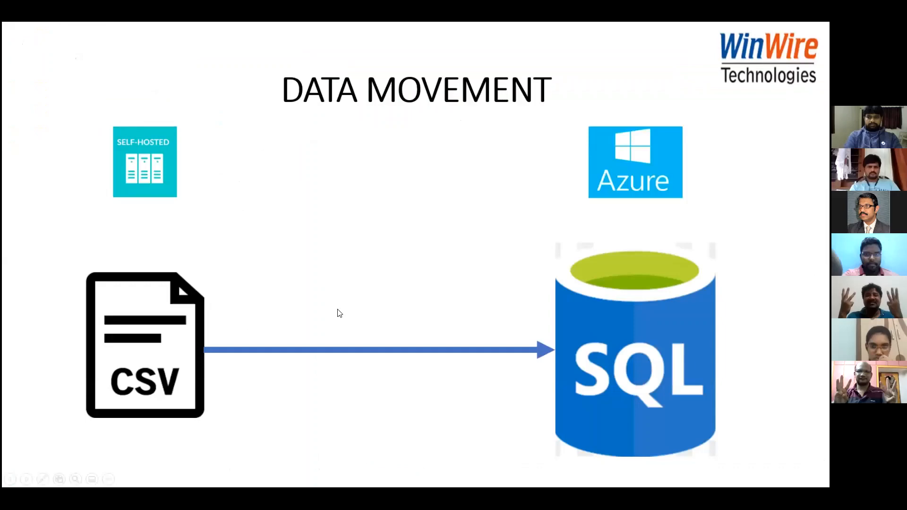
pyautogui.press('Right')
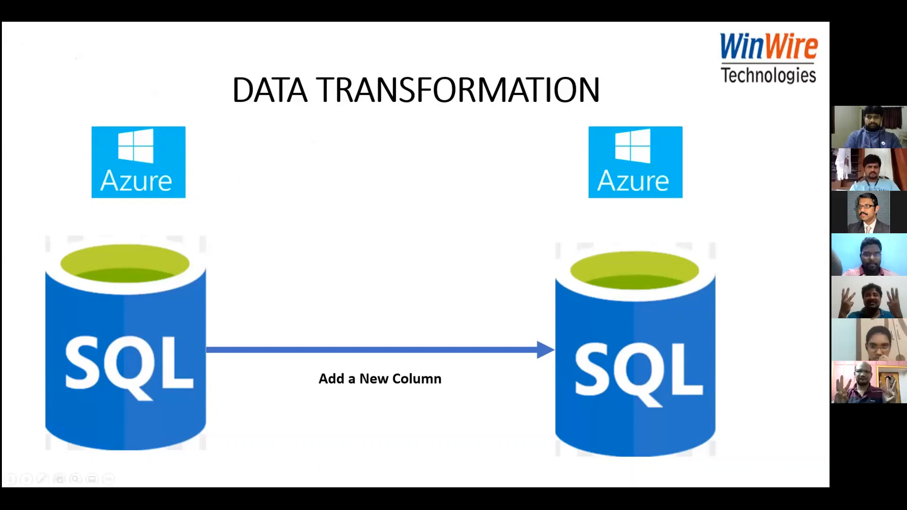
# Switch from the slide show back to the FirstPipeline canvas in Chrome.
pyautogui.hotkey('alt', 'Tab')
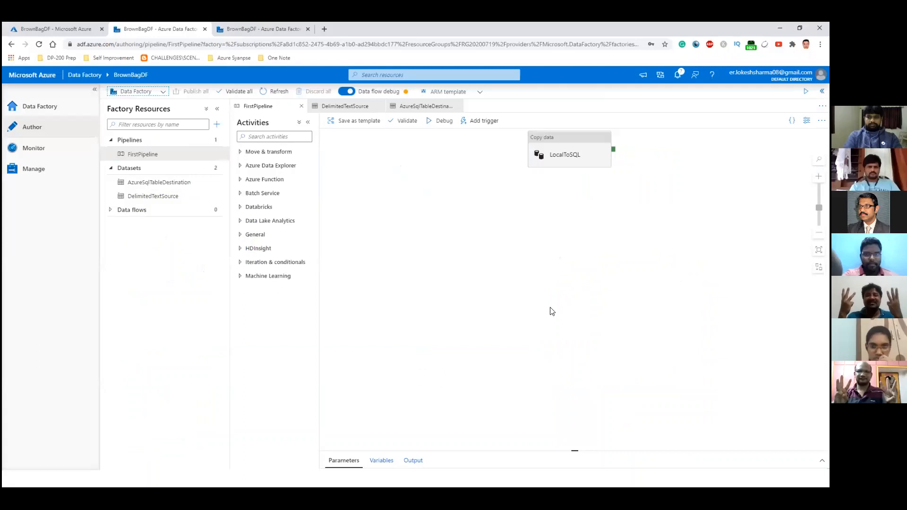
# Add a Mapping Data Flow from Factory Resources, creating dataflow1 and dismissing the tip.
pyautogui.click(216, 125)
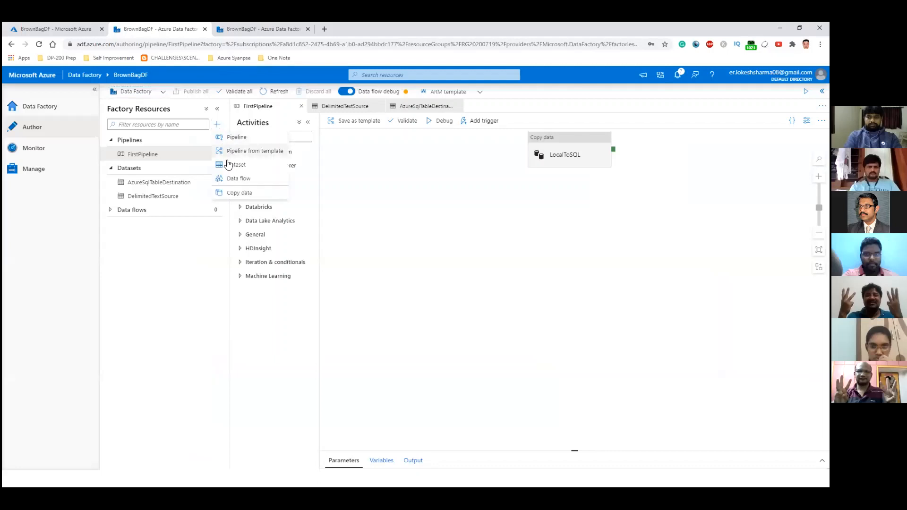
pyautogui.click(231, 179)
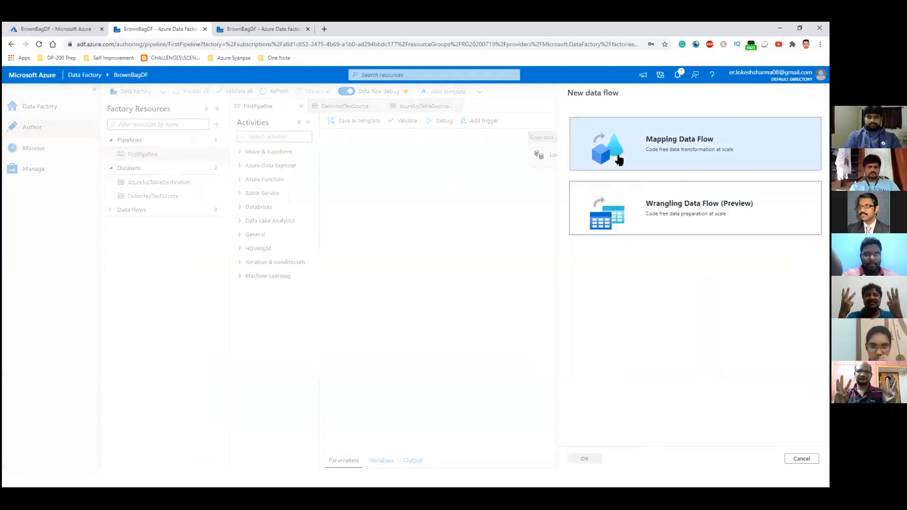
pyautogui.click(663, 148)
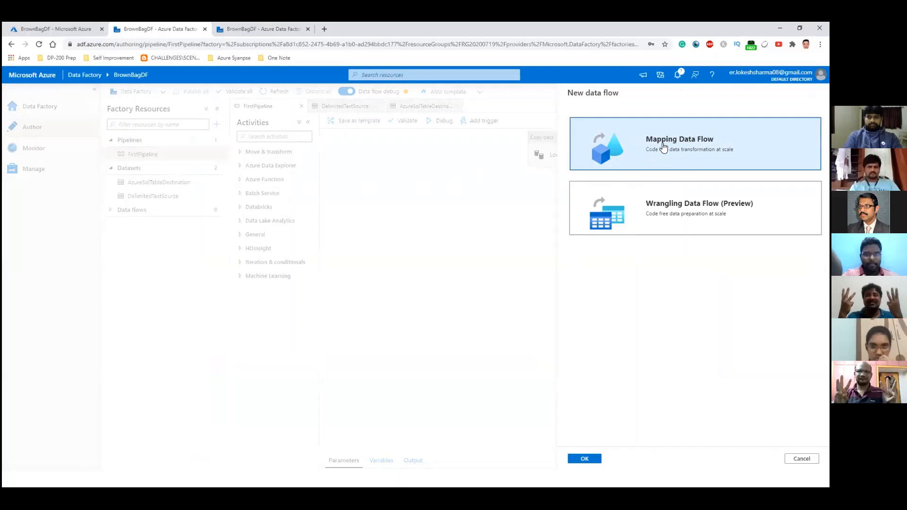
pyautogui.click(589, 460)
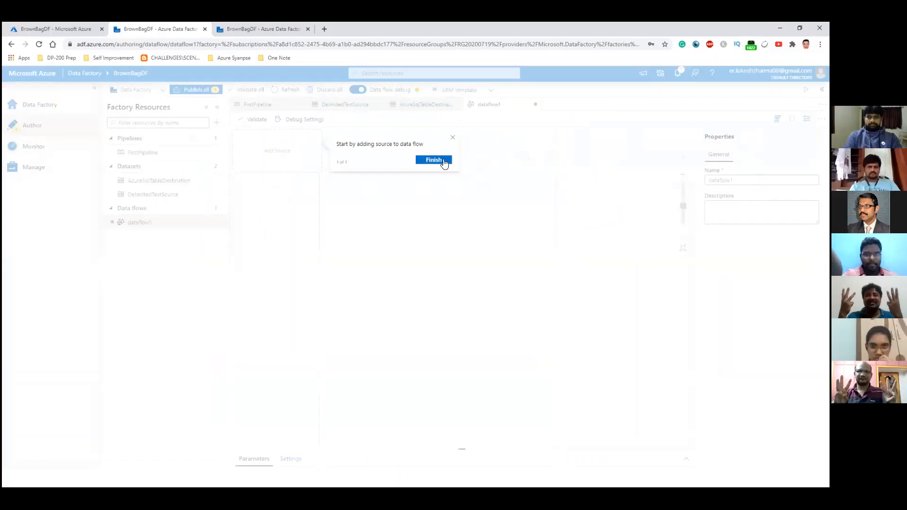
pyautogui.click(442, 160)
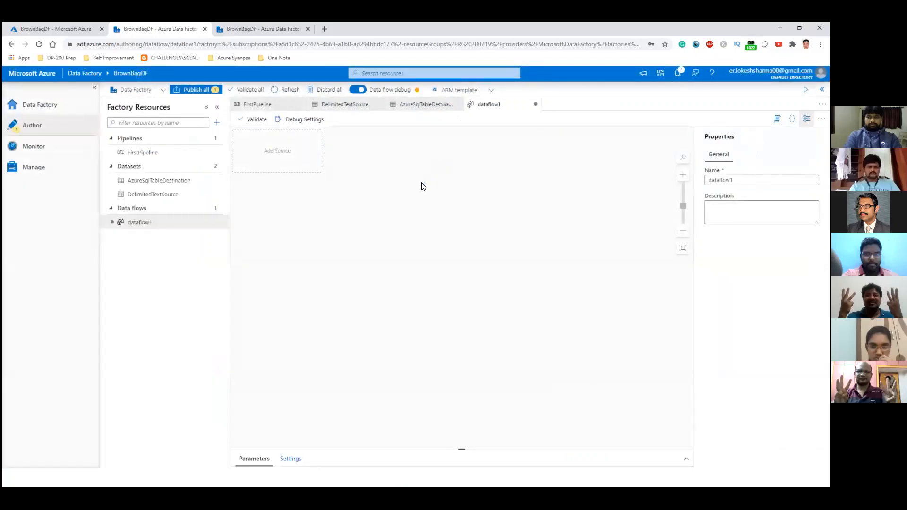
# Add source1 to dataflow1, reading the AzureSqlTableDestination dataset with its 6 columns.
pyautogui.click(303, 152)
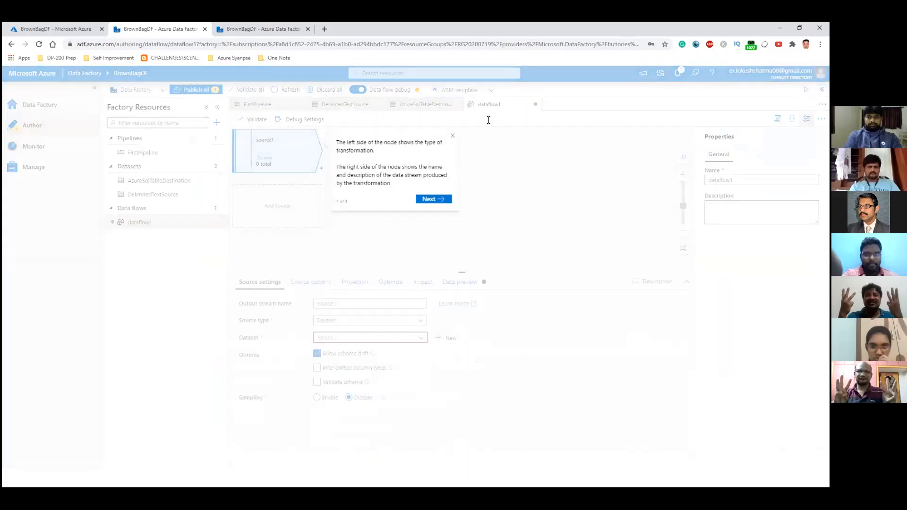
pyautogui.click(453, 135)
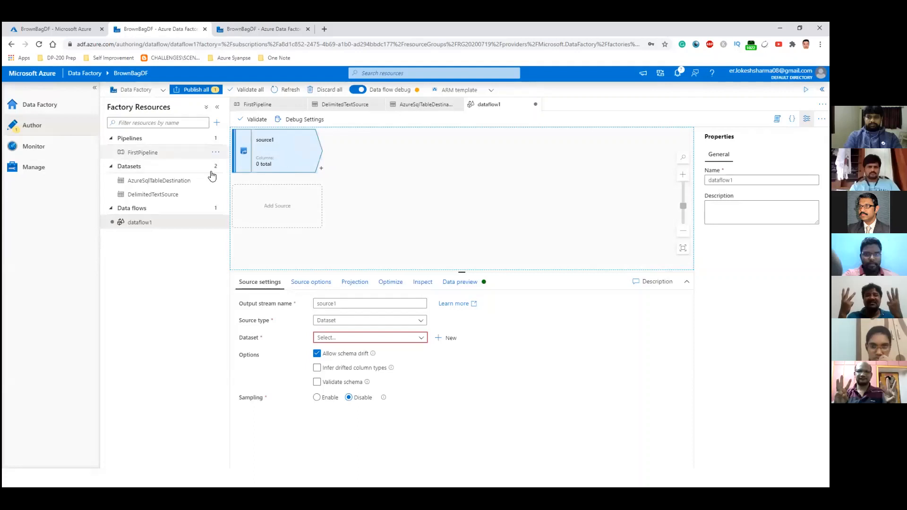
pyautogui.click(418, 338)
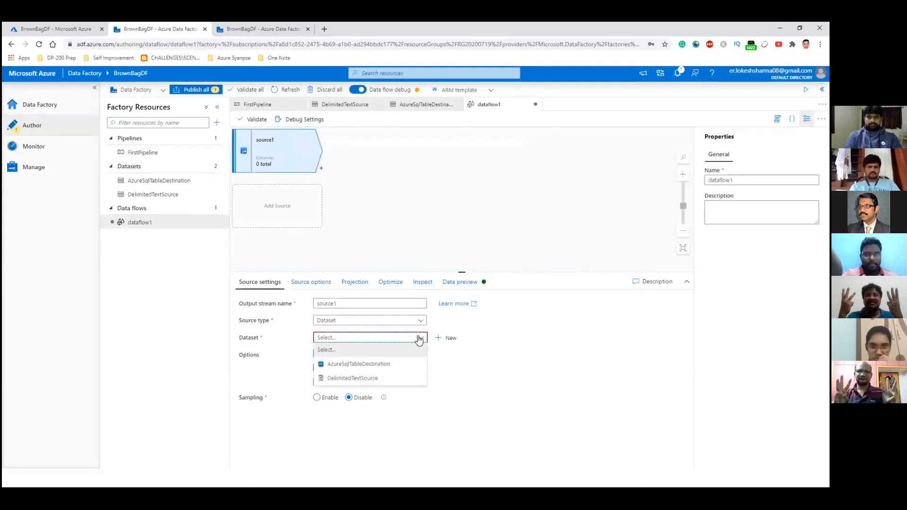
pyautogui.click(383, 365)
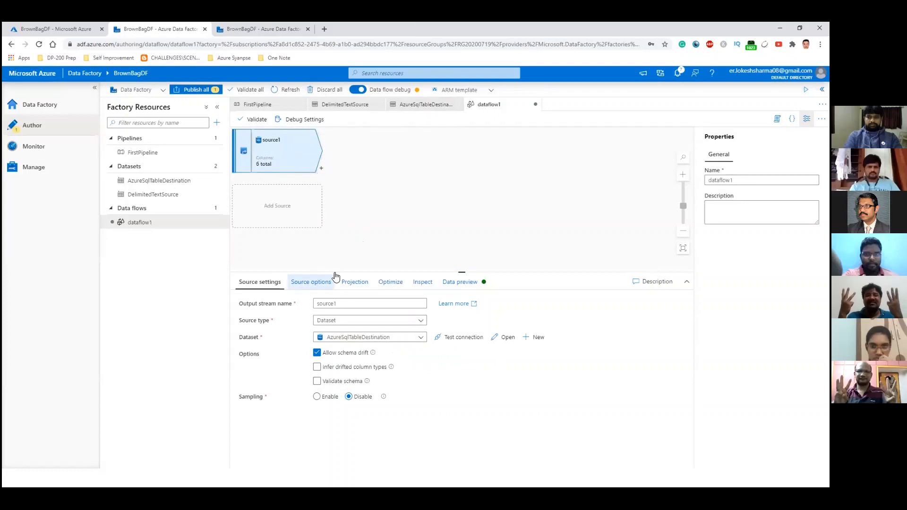
# Review source1's options, projection, partitioning and six column types, then refresh its data preview.
pyautogui.click(321, 306)
pyautogui.click(314, 287)
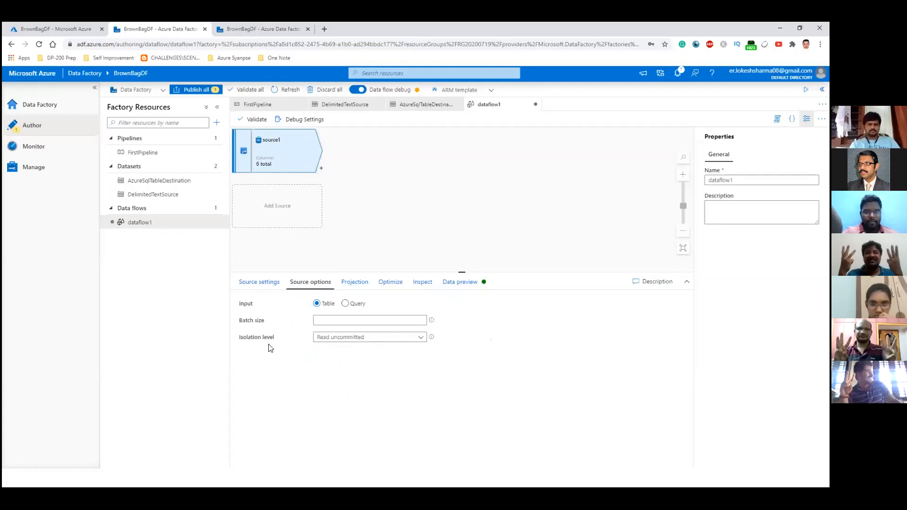
pyautogui.click(349, 285)
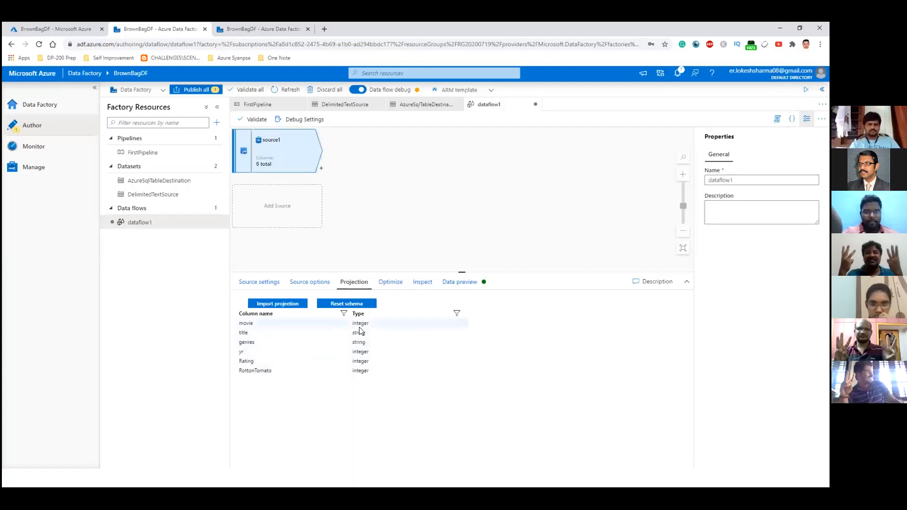
pyautogui.click(386, 289)
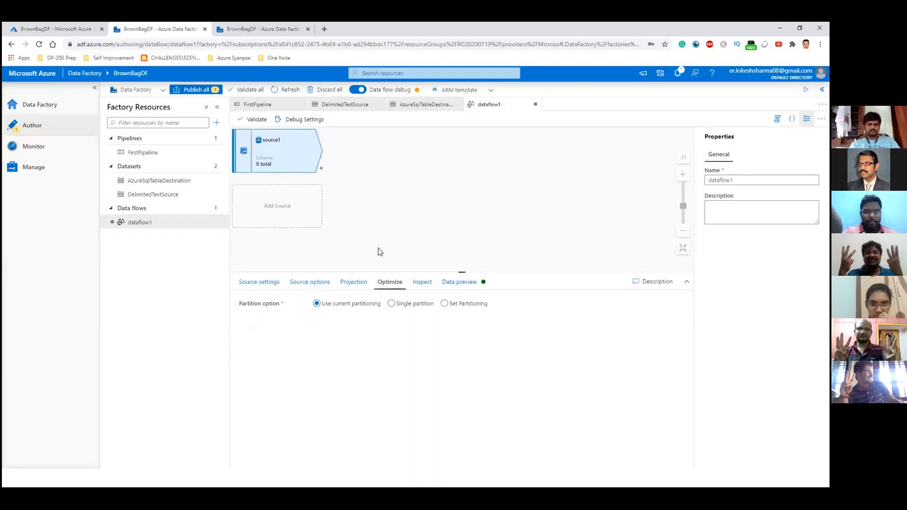
pyautogui.click(420, 281)
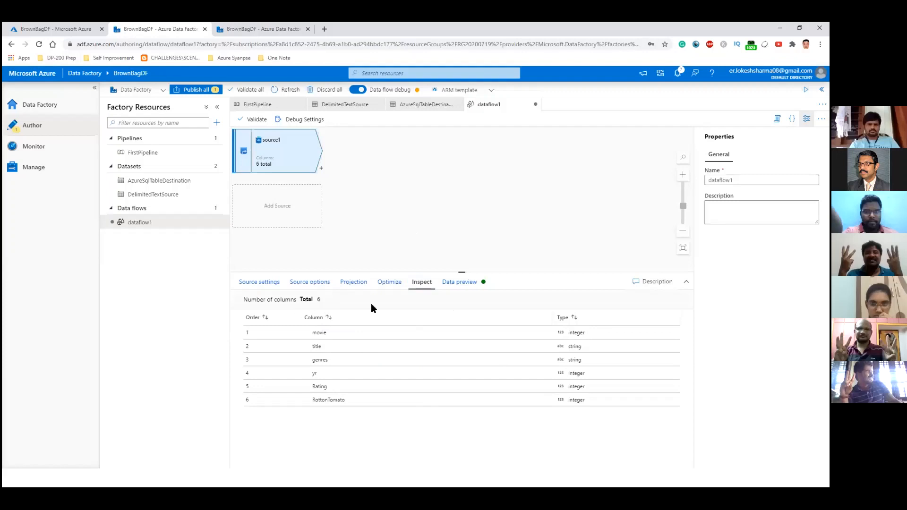
pyautogui.click(451, 281)
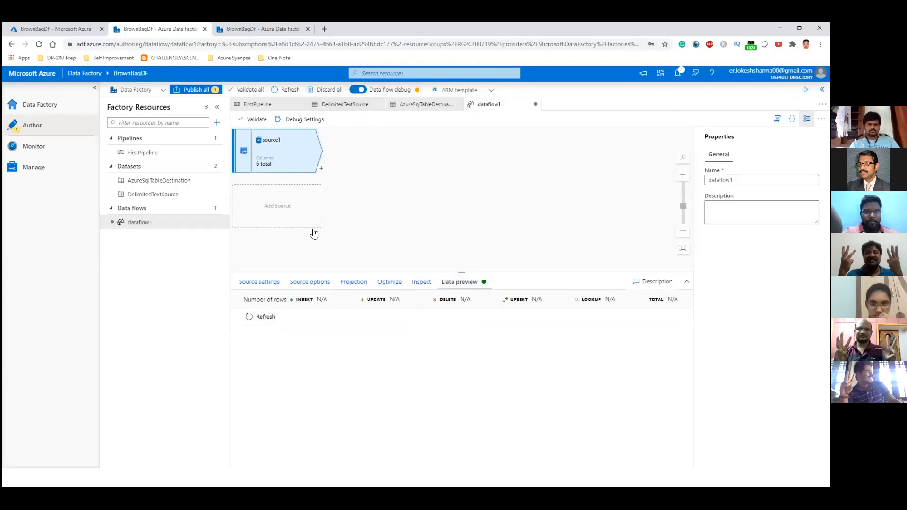
pyautogui.click(268, 320)
# Add a Derived Column step after source1 and begin a new column named LoadDate.
pyautogui.click(321, 169)
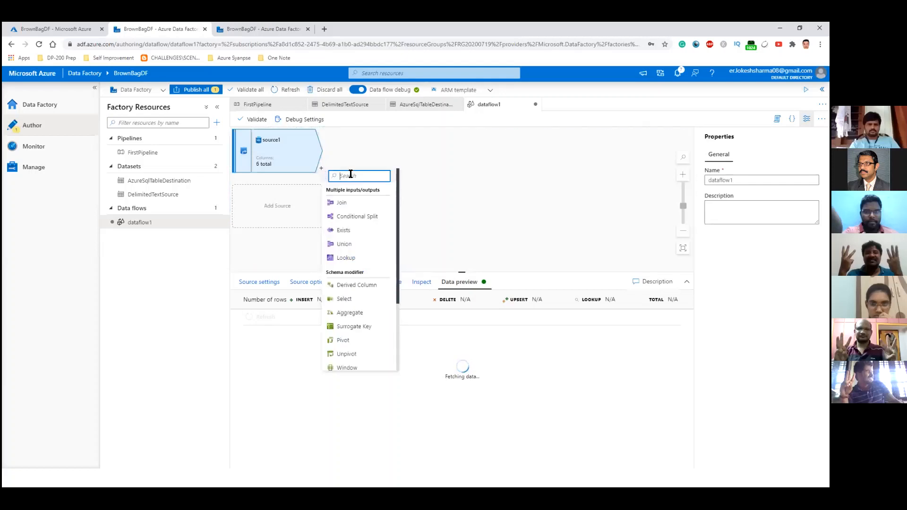
pyautogui.write('derived')
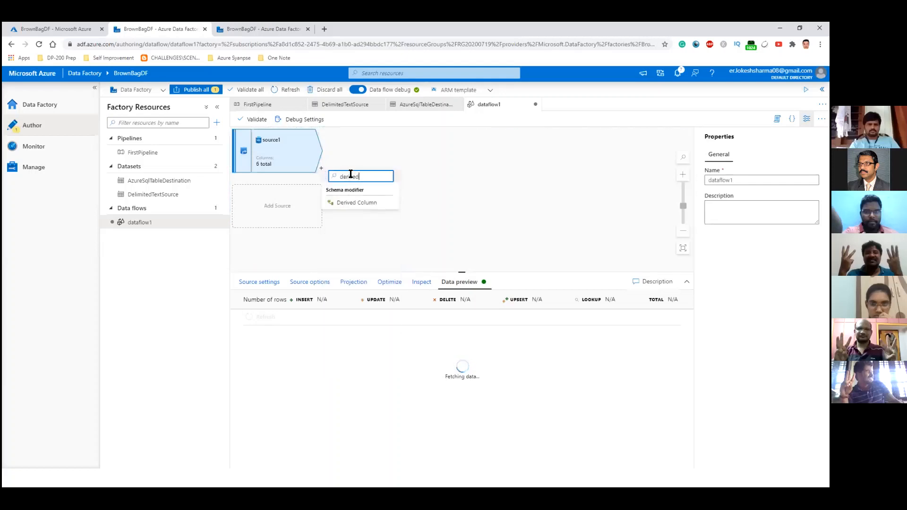
pyautogui.click(349, 204)
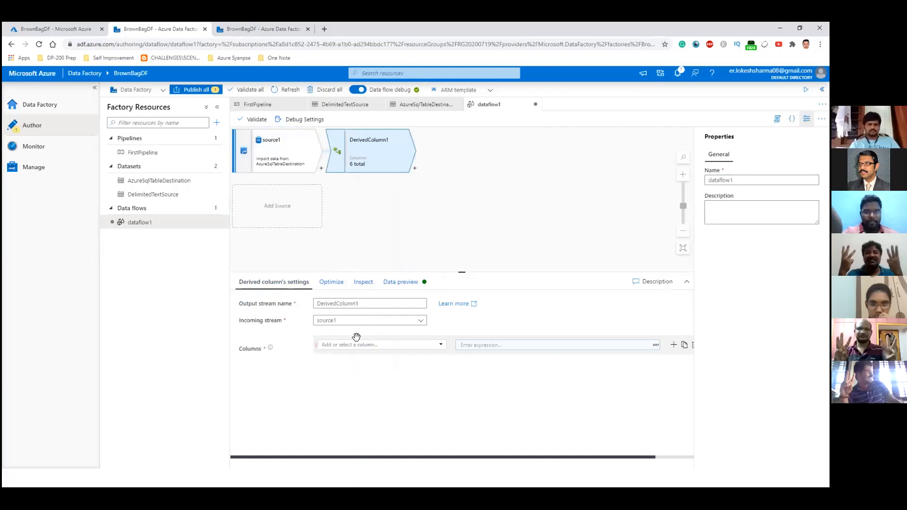
pyautogui.click(344, 345)
pyautogui.write('LoadDate')
# Set the LoadDate expression to currentTimestamp() and save it.
pyautogui.click(646, 349)
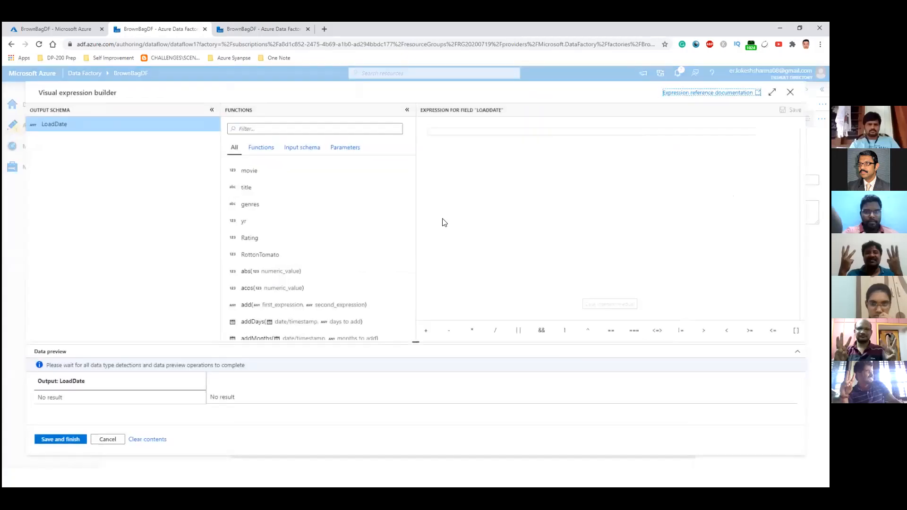
pyautogui.click(288, 129)
pyautogui.write('time')
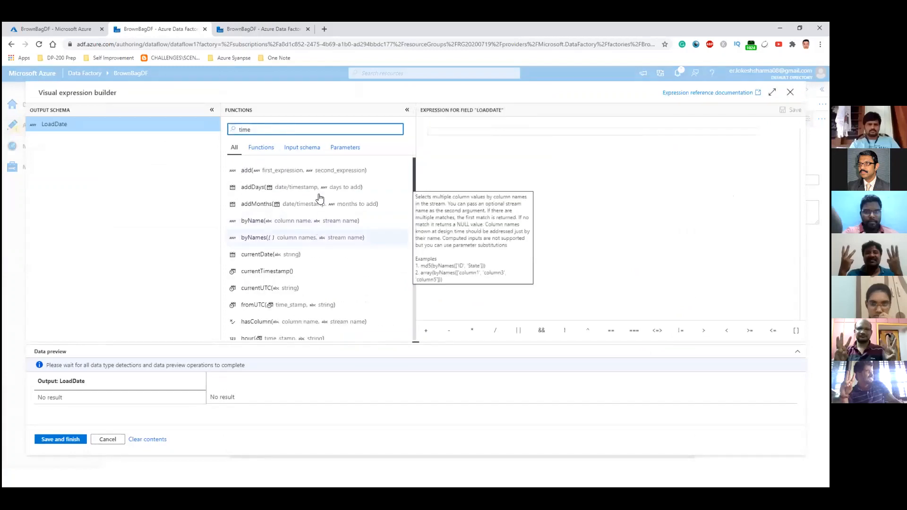
pyautogui.click(305, 269)
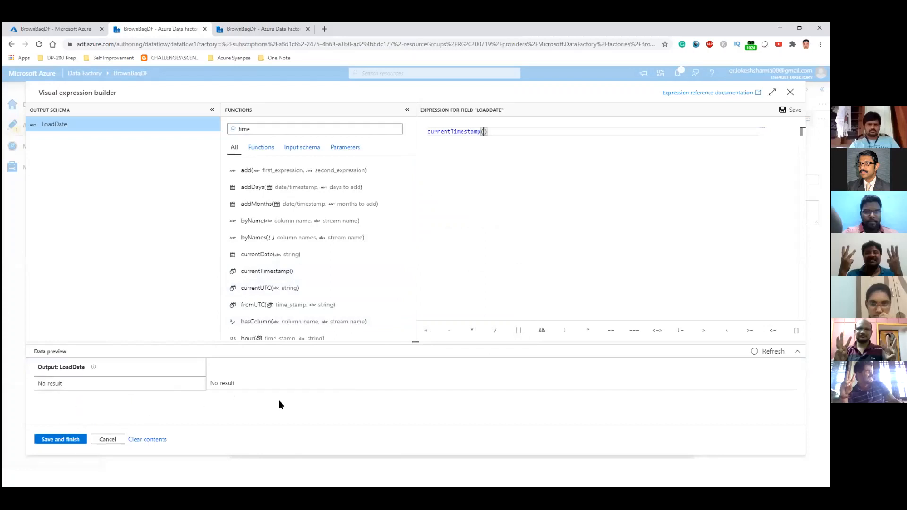
pyautogui.click(73, 438)
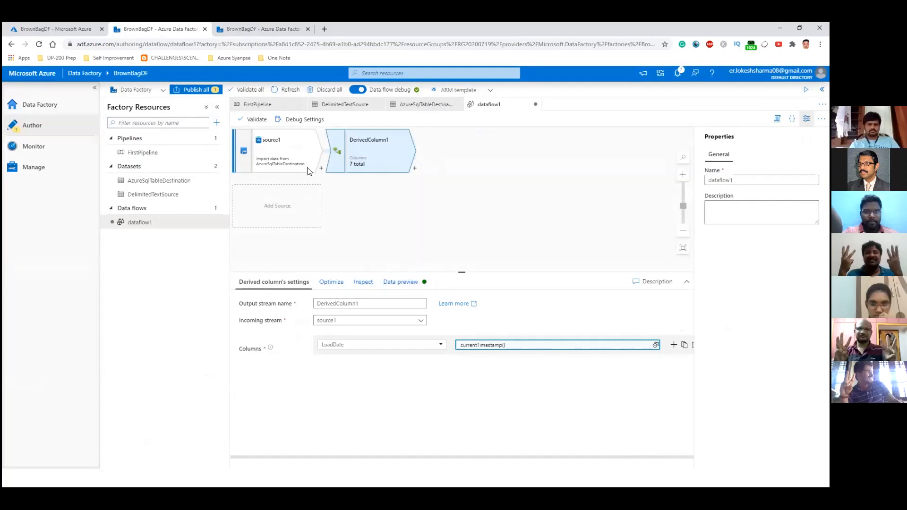
# Load DerivedColumn1's data preview, returning 10 rows.
pyautogui.click(399, 287)
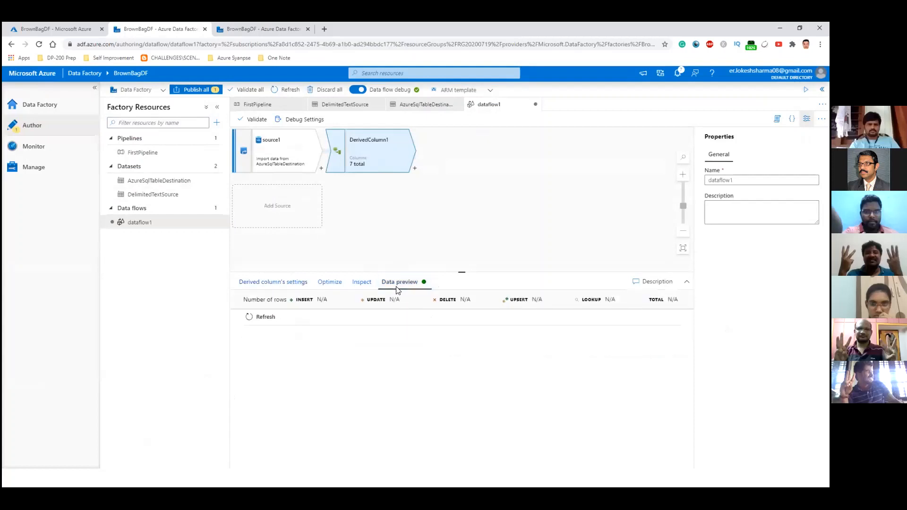
pyautogui.click(260, 318)
pyautogui.click(414, 169)
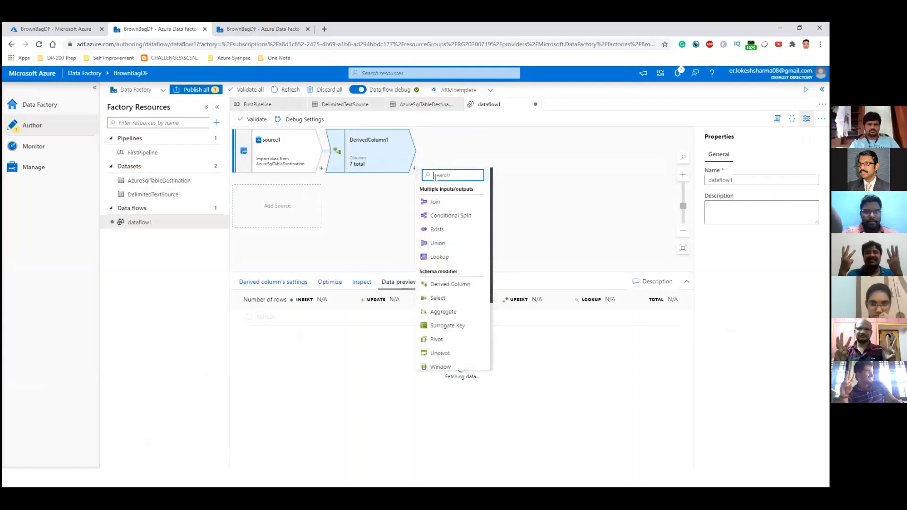
pyautogui.write('sin')
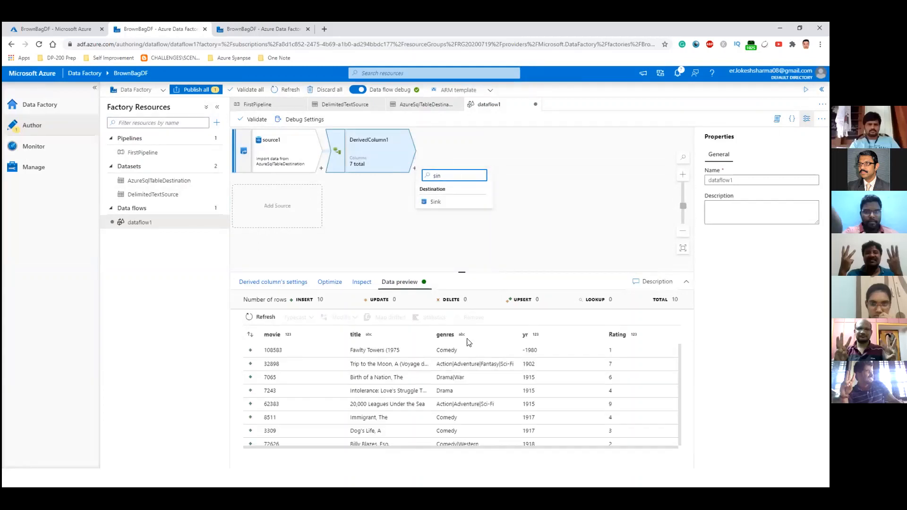
pyautogui.click(406, 448)
pyautogui.click(430, 447)
pyautogui.scroll(-2, 453, 446)
pyautogui.scroll(2, 458, 445)
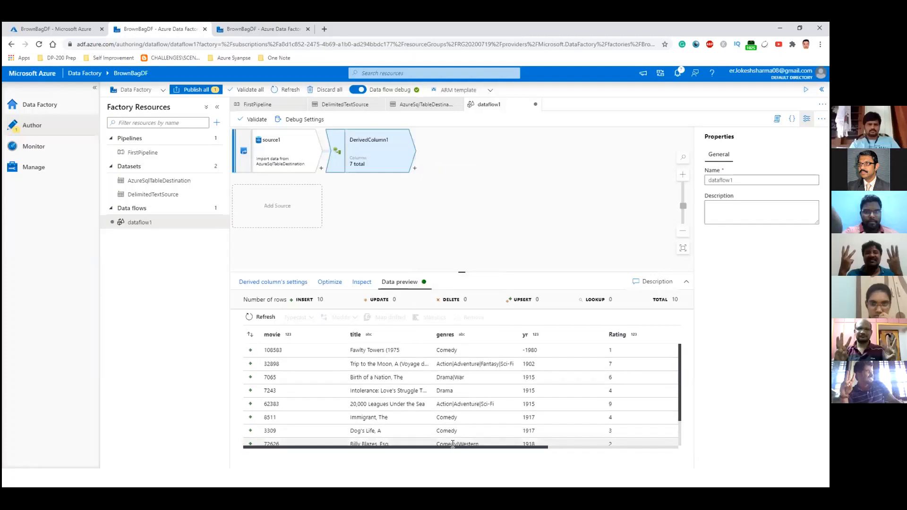
pyautogui.moveTo(431, 447); pyautogui.dragTo(588, 448)
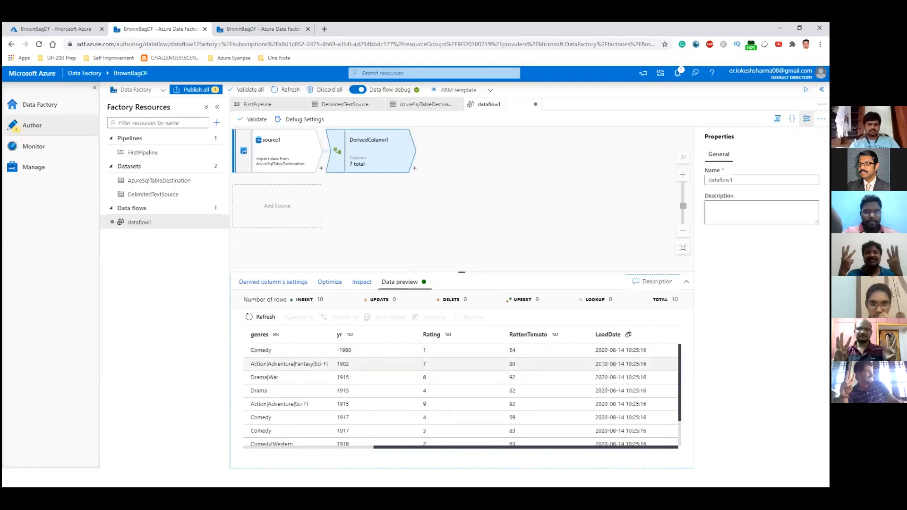
pyautogui.click(415, 169)
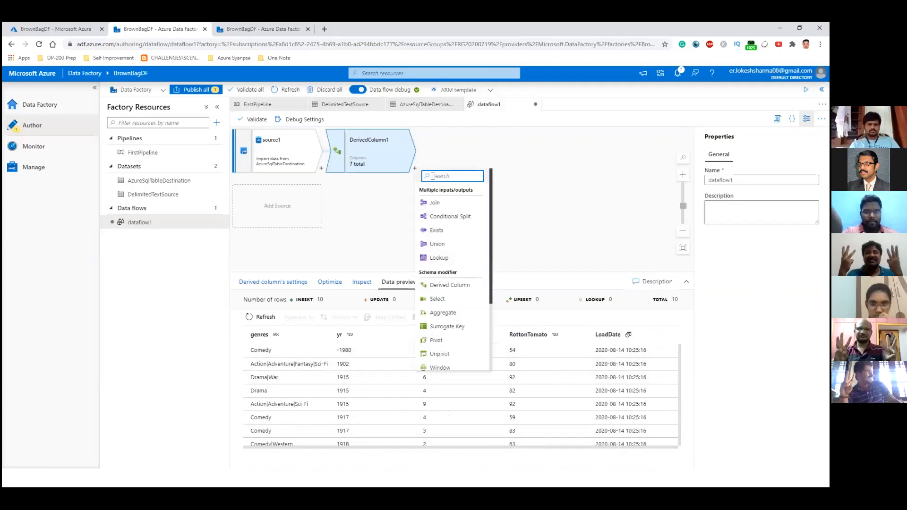
# Add a Sink step, sink1, after DerivedColumn1.
pyautogui.write('sink')
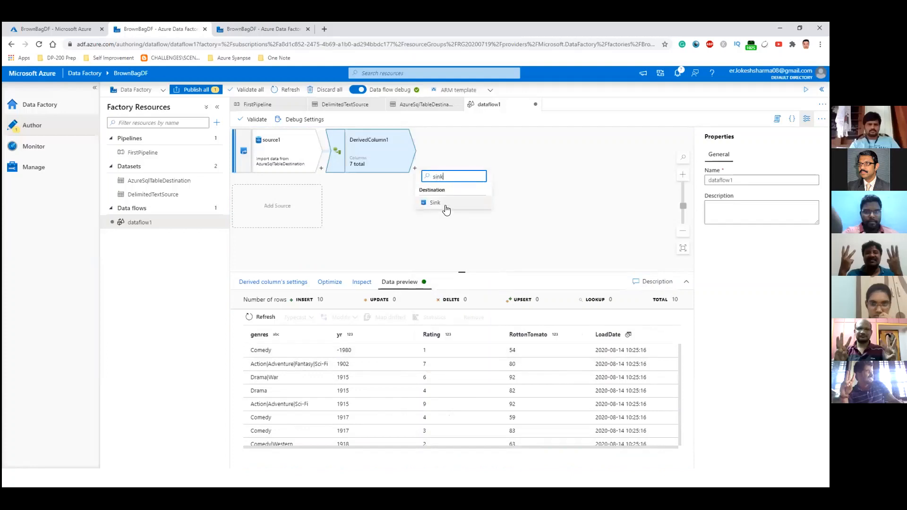
pyautogui.click(444, 204)
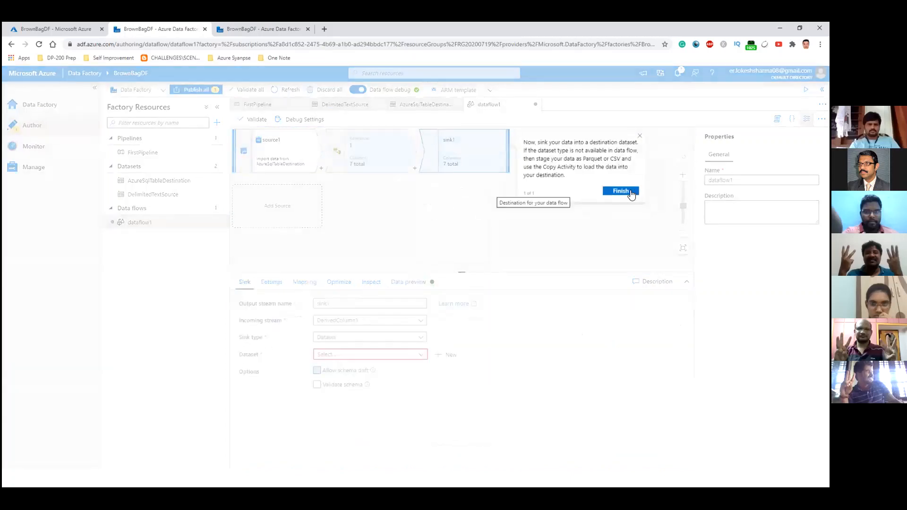
pyautogui.click(636, 193)
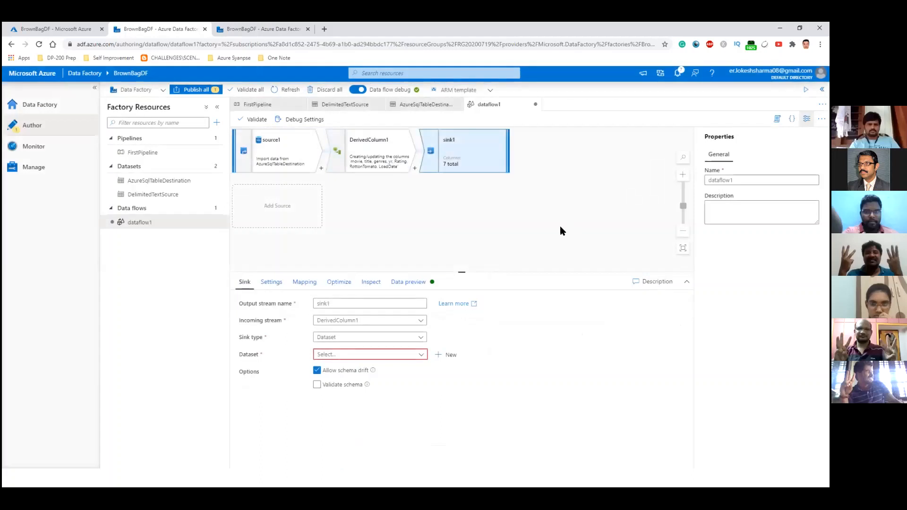
# Start a new Azure SQL Database dataset for sink1.
pyautogui.click(452, 355)
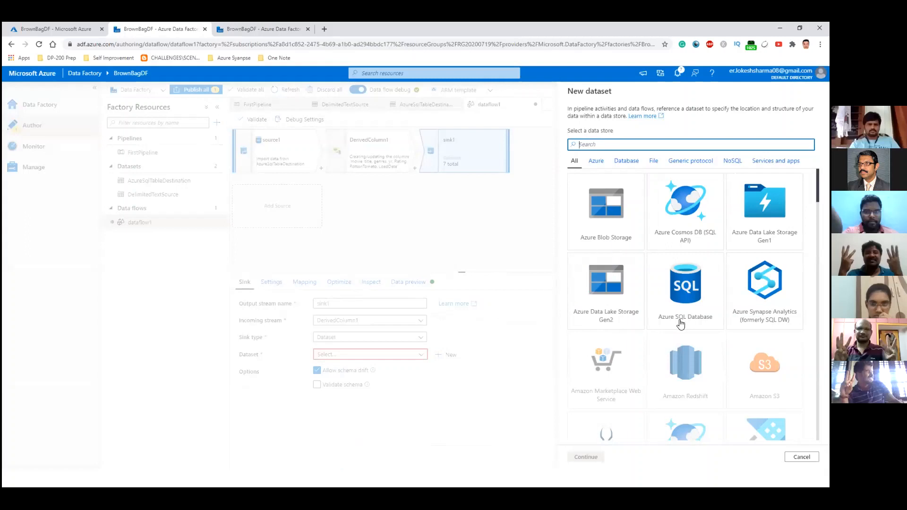
pyautogui.scroll(-2, 680, 325)
pyautogui.scroll(3, 678, 327)
pyautogui.scroll(-4, 705, 286)
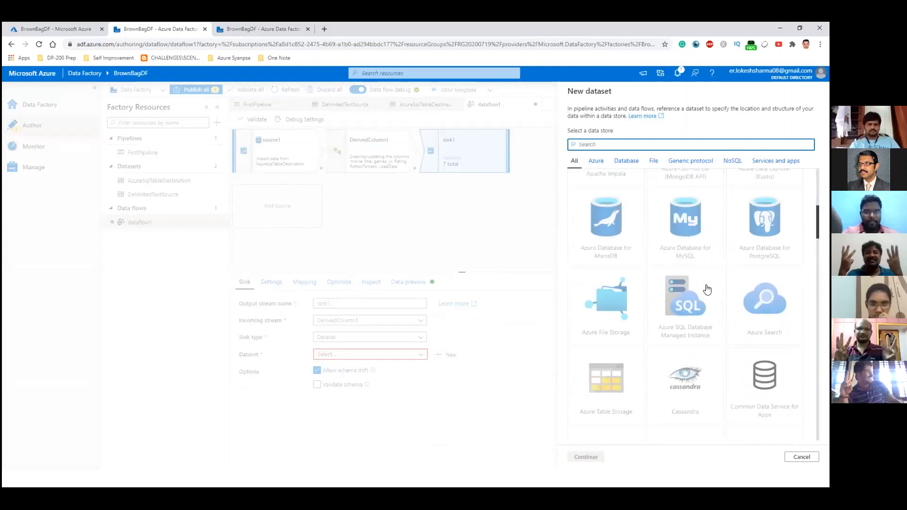
pyautogui.scroll(5, 707, 289)
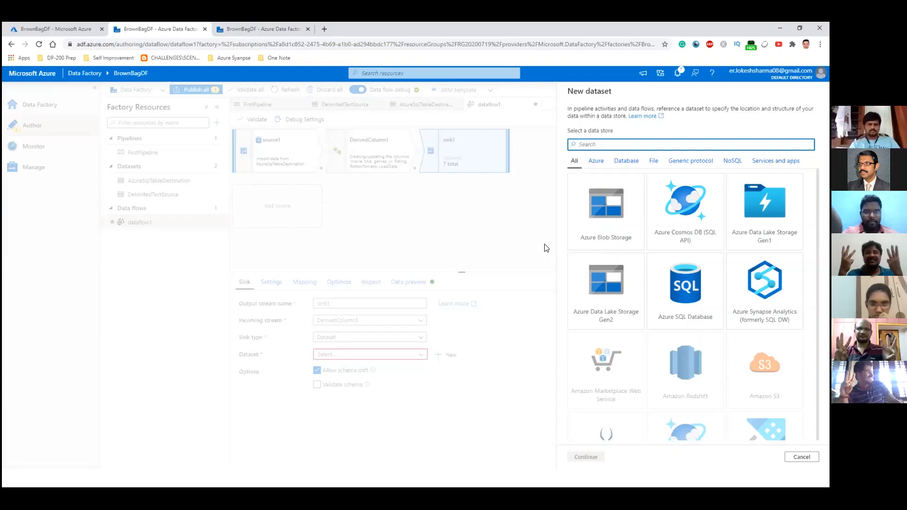
pyautogui.click(472, 163)
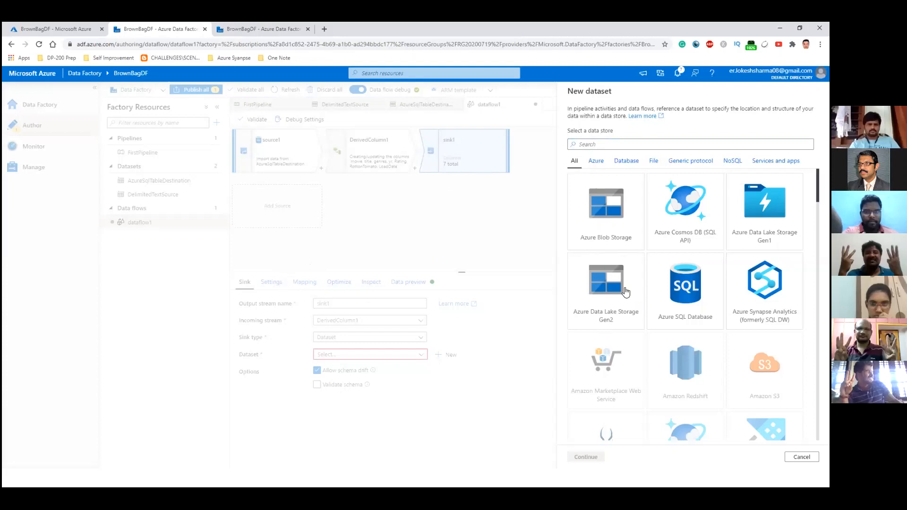
pyautogui.click(671, 290)
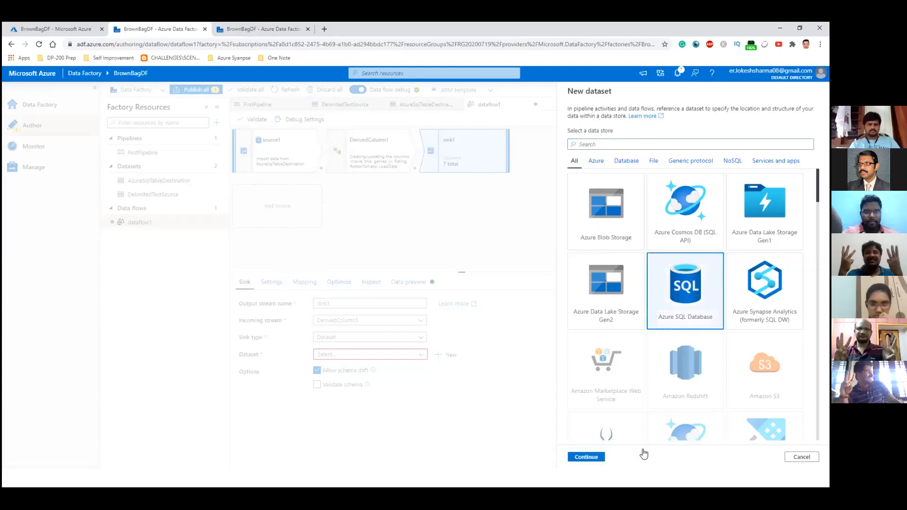
pyautogui.click(597, 462)
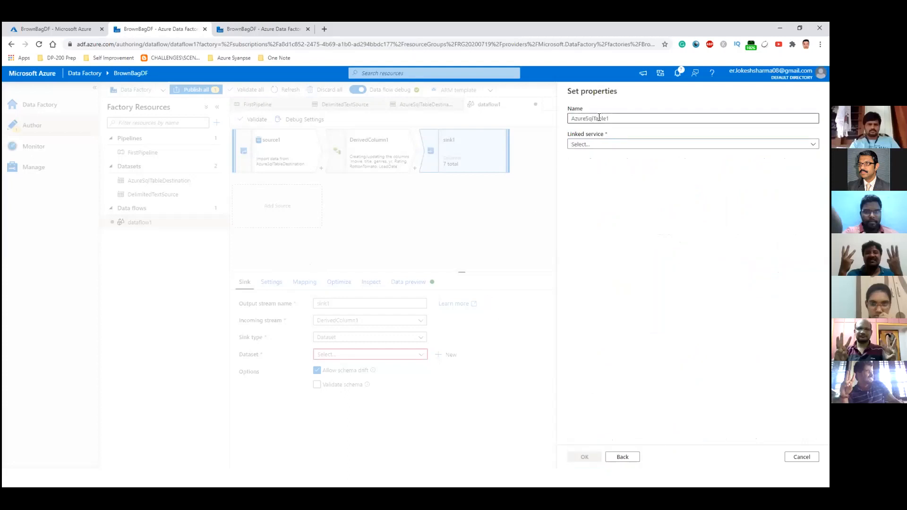
# Name the dataset AzureSqlTable2 on AzureSqlDatabaseLinkedService, targeting table dbo.MovieWithDates.
pyautogui.click(618, 119)
pyautogui.press('BackSpace')
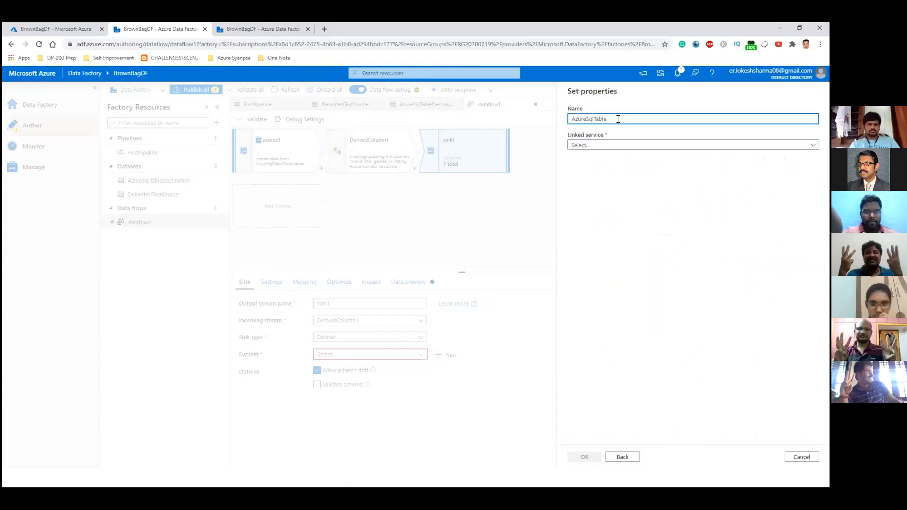
pyautogui.click(610, 145)
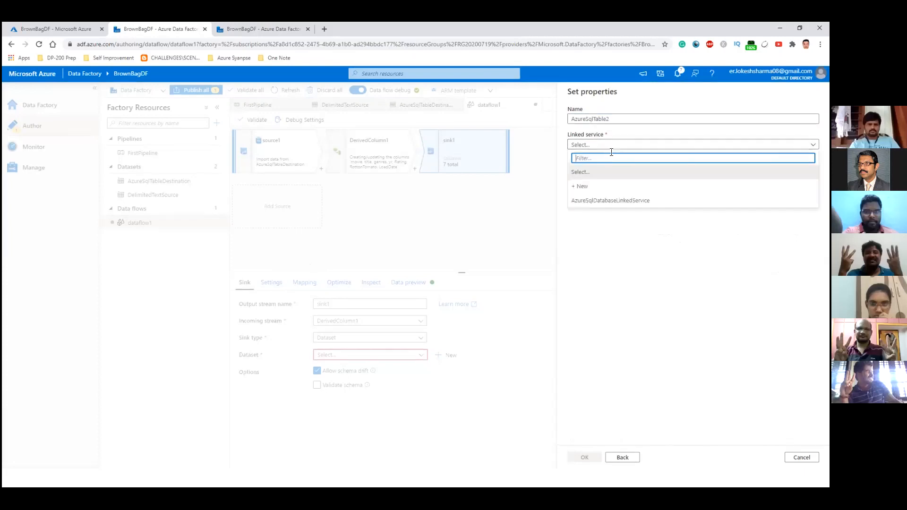
pyautogui.click(597, 200)
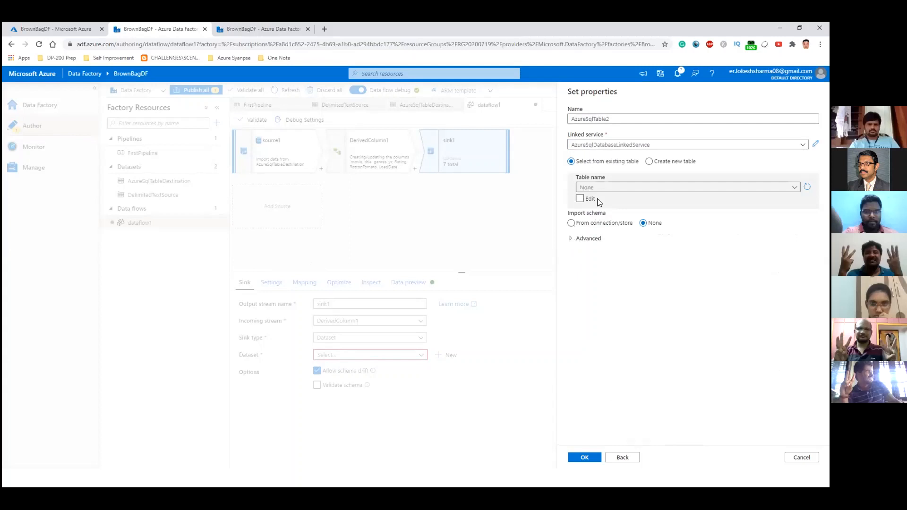
pyautogui.click(601, 189)
pyautogui.scroll(-5, 604, 316)
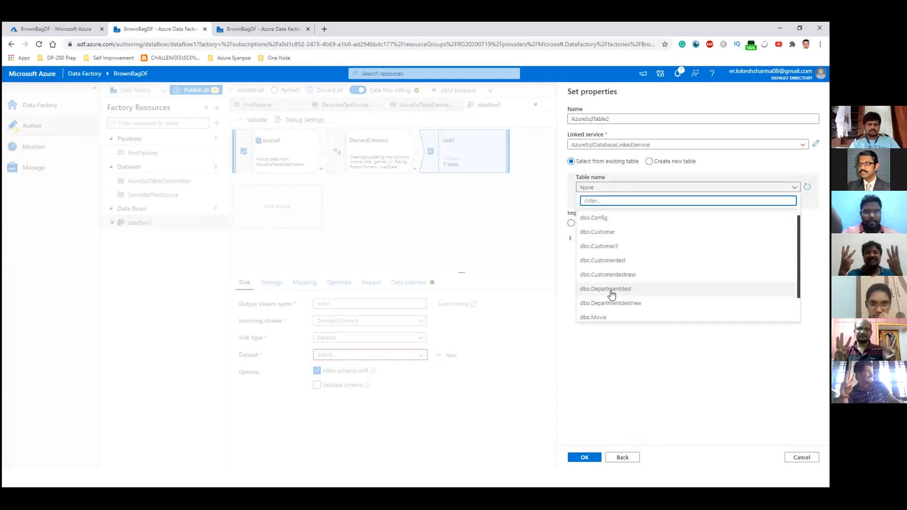
pyautogui.click(614, 312)
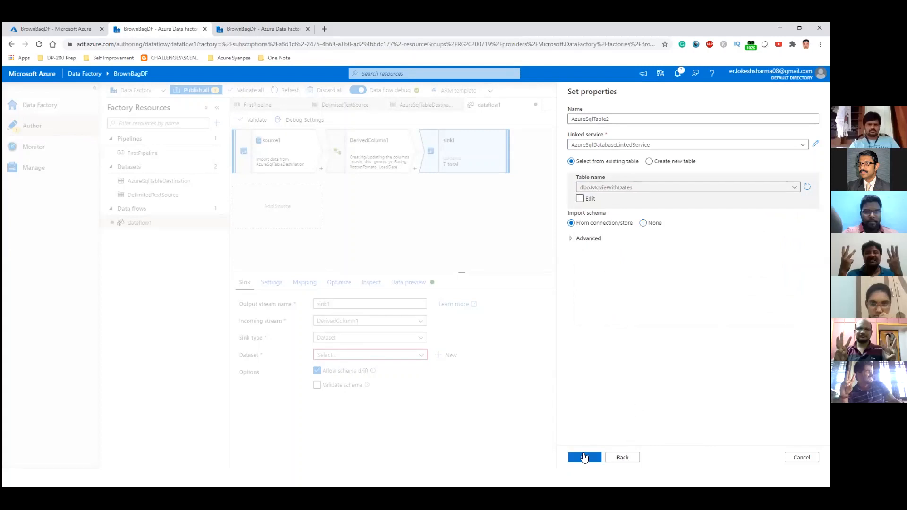
pyautogui.click(584, 457)
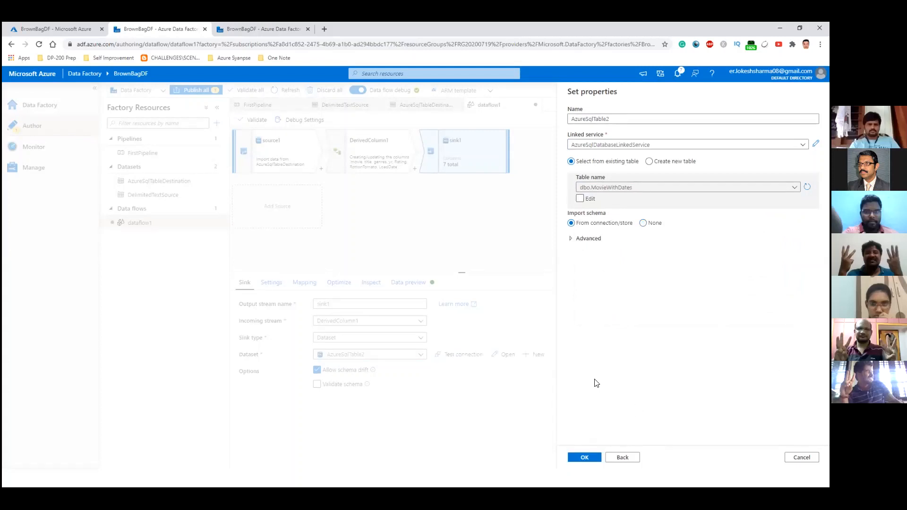
# Place dataflow1 in FirstPipeline so it runs after LocalToSQL succeeds.
pyautogui.click(596, 235)
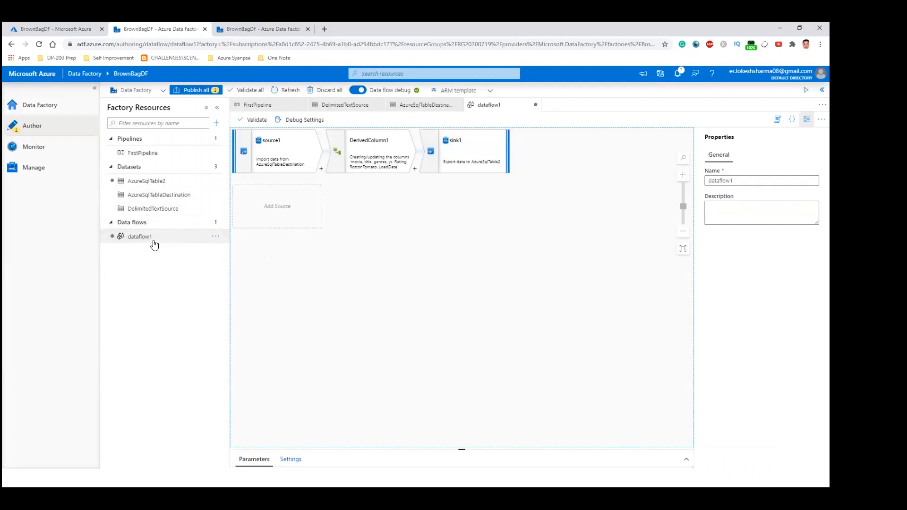
pyautogui.click(158, 157)
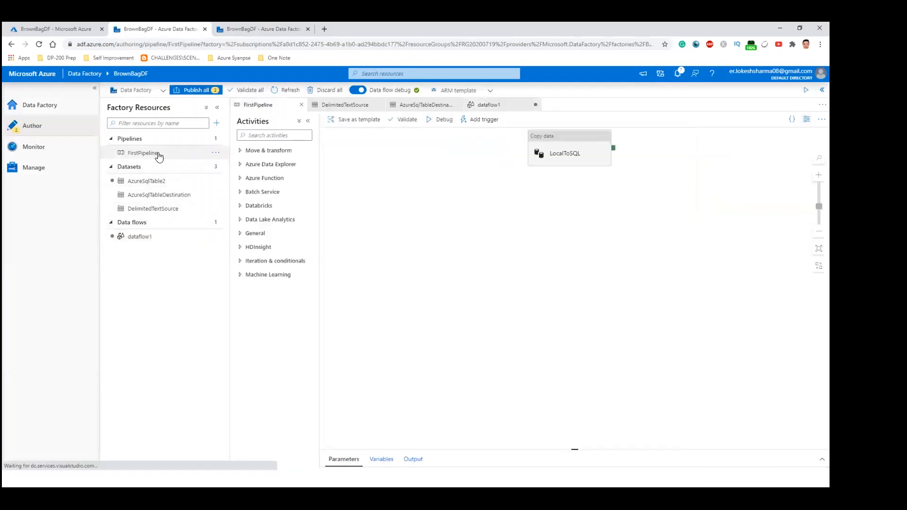
pyautogui.moveTo(159, 240); pyautogui.dragTo(627, 263)
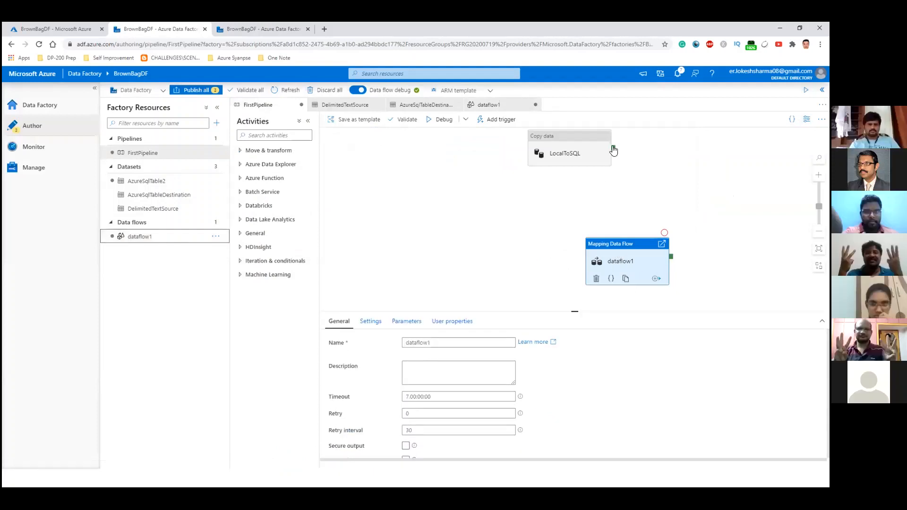
pyautogui.moveTo(614, 148); pyautogui.dragTo(628, 257)
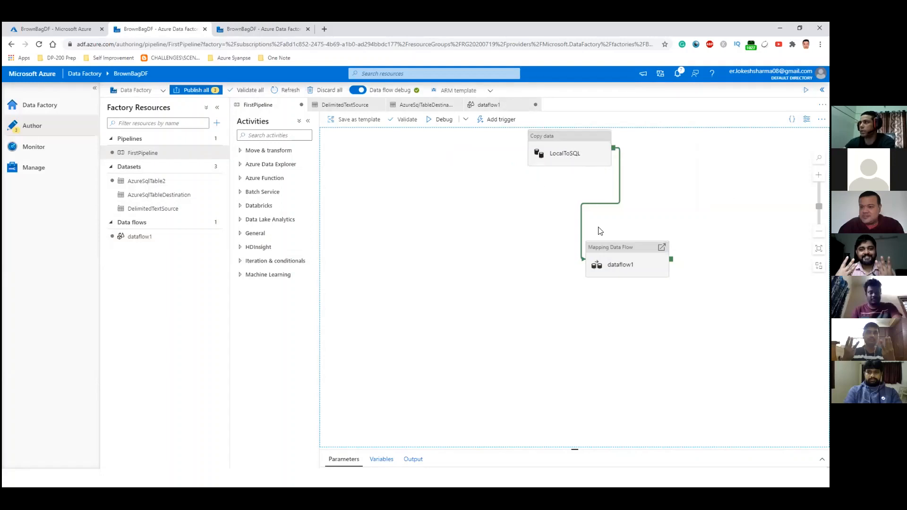
# Check the dataflow1 activity's settings and list the three pending changes for publishing.
pyautogui.click(626, 254)
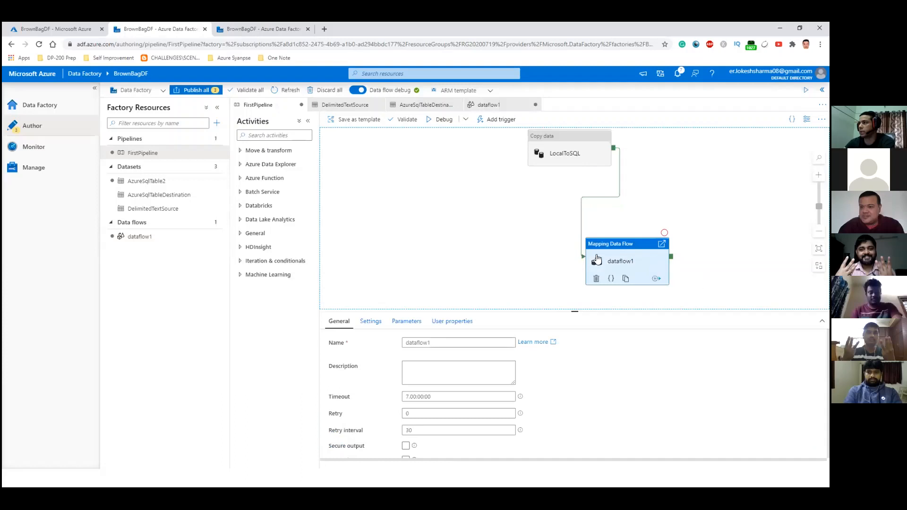
pyautogui.click(525, 257)
pyautogui.click(212, 91)
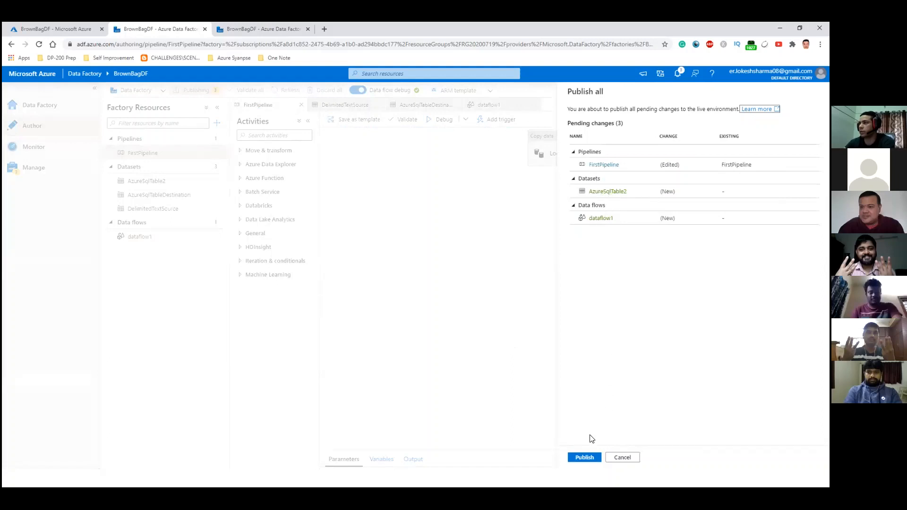
# Publish the three pending changes and shift the LocalToSQL activity left on the canvas.
pyautogui.click(586, 456)
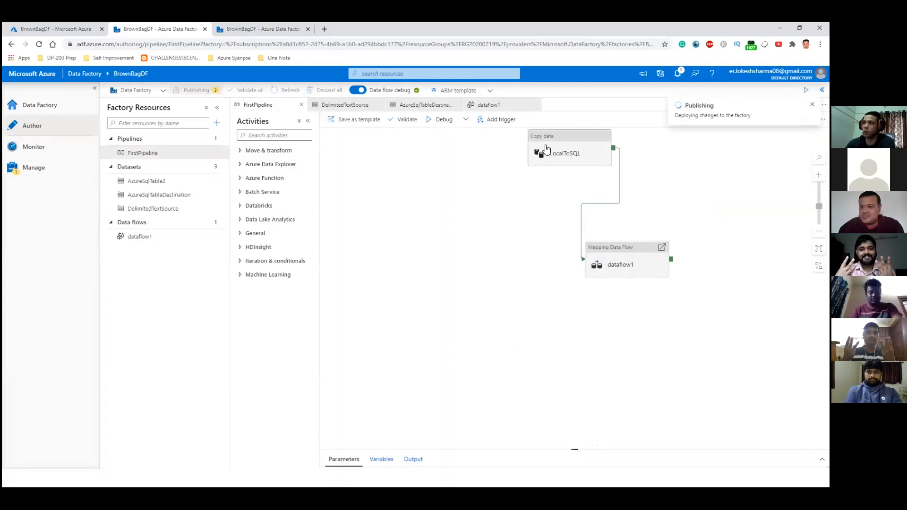
pyautogui.moveTo(542, 150); pyautogui.dragTo(444, 170)
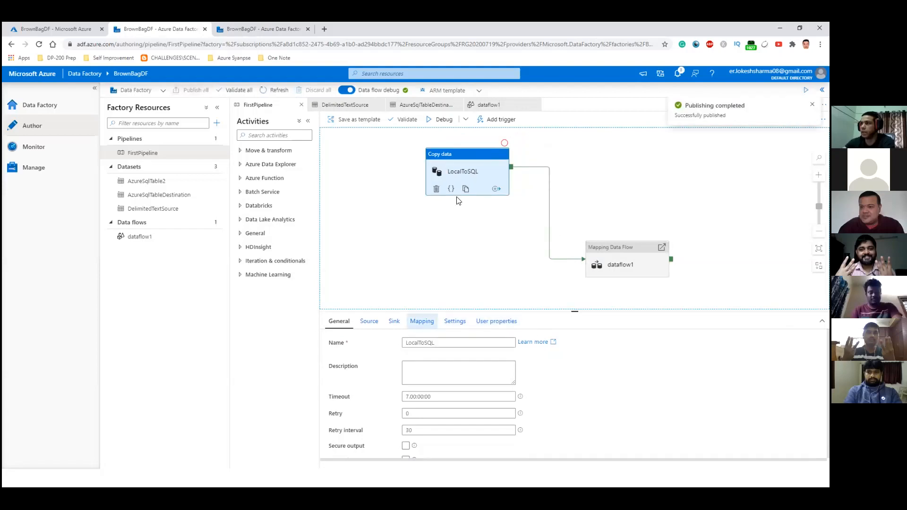
# Give LocalToSQL's sink the pre-copy script 'TRUNCATE TABLE Movie' and review the pending changes.
pyautogui.click(396, 321)
pyautogui.scroll(-2, 433, 354)
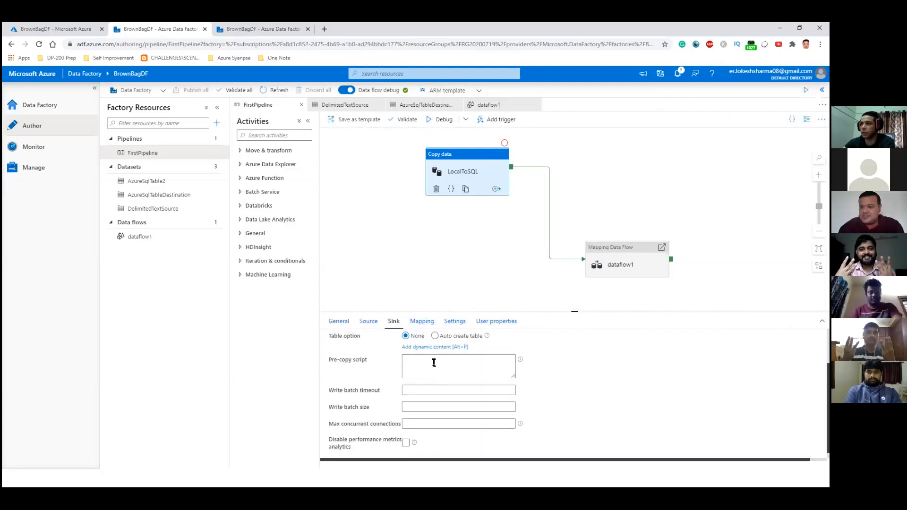
pyautogui.click(433, 362)
pyautogui.write('TR')
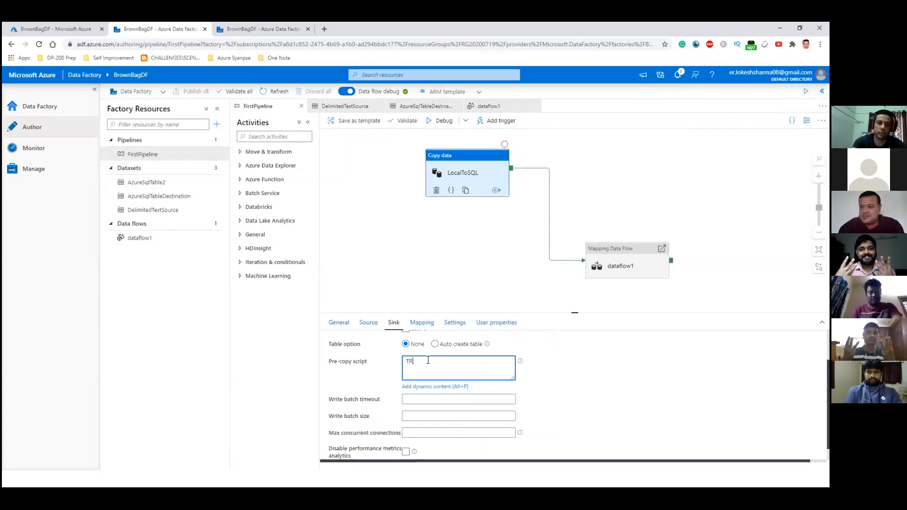
pyautogui.write('UNCATE TA')
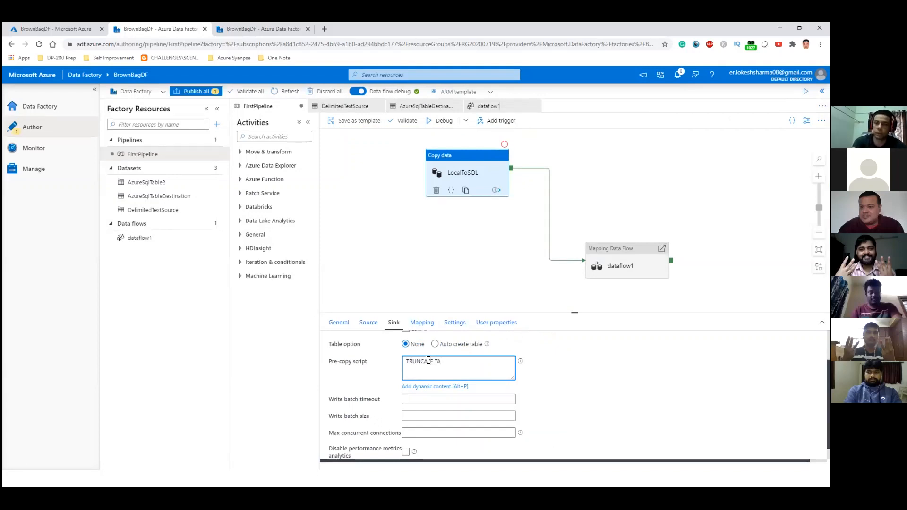
pyautogui.write('BLE')
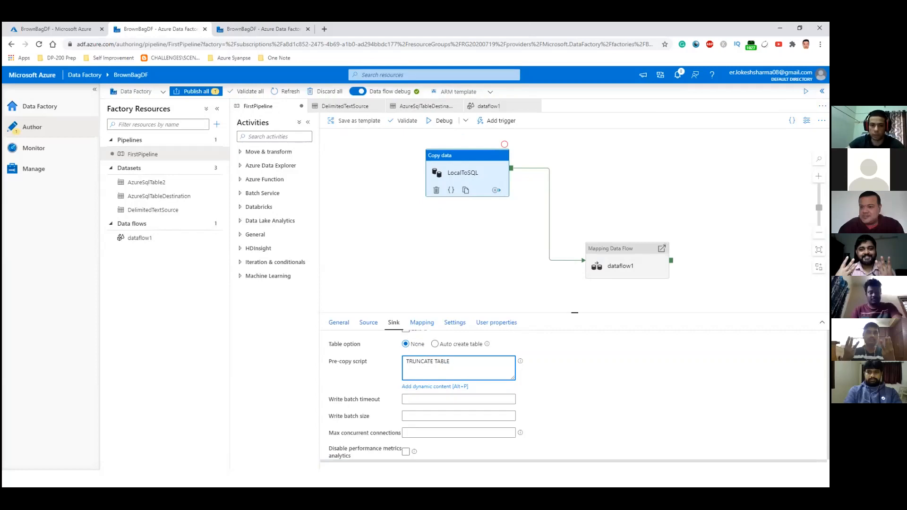
pyautogui.hotkey('alt', 'Tab')
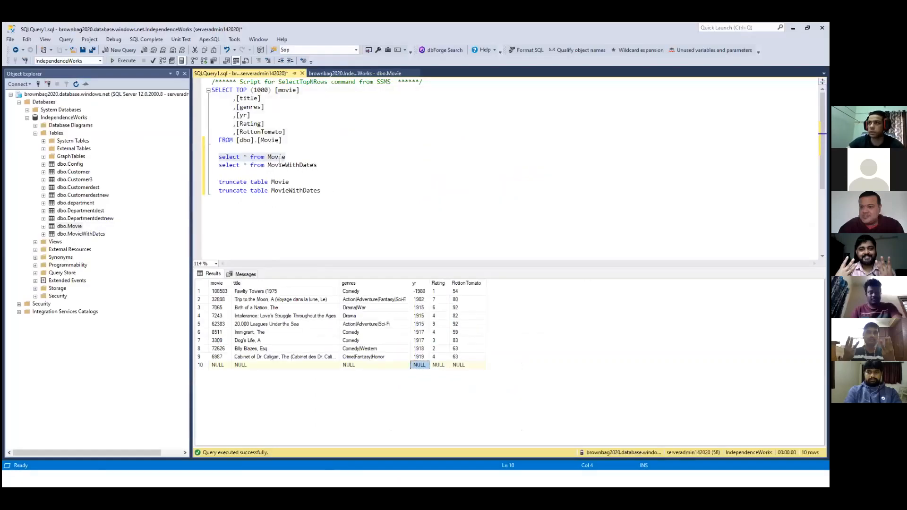
pyautogui.doubleClick(280, 158)
pyautogui.hotkey('ctrl', 'c')
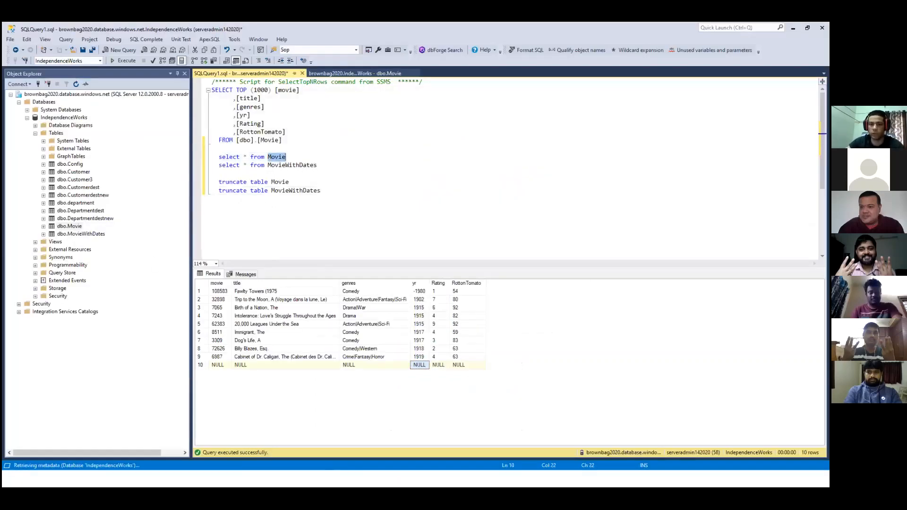
pyautogui.hotkey('alt', 'Tab')
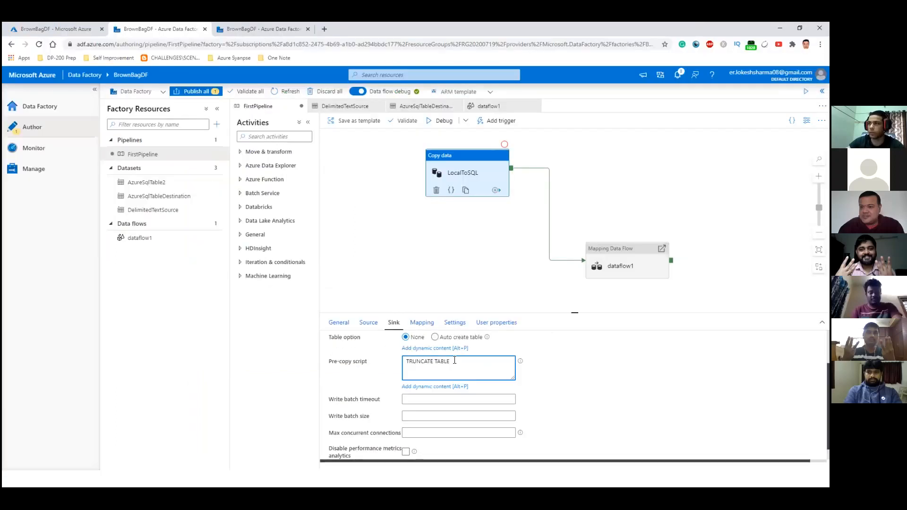
pyautogui.hotkey('ctrl', 'v')
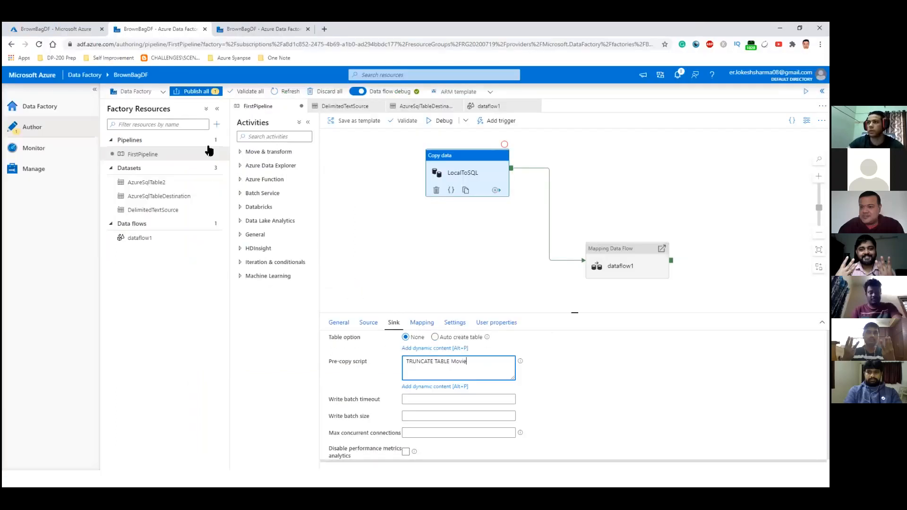
pyautogui.click(197, 92)
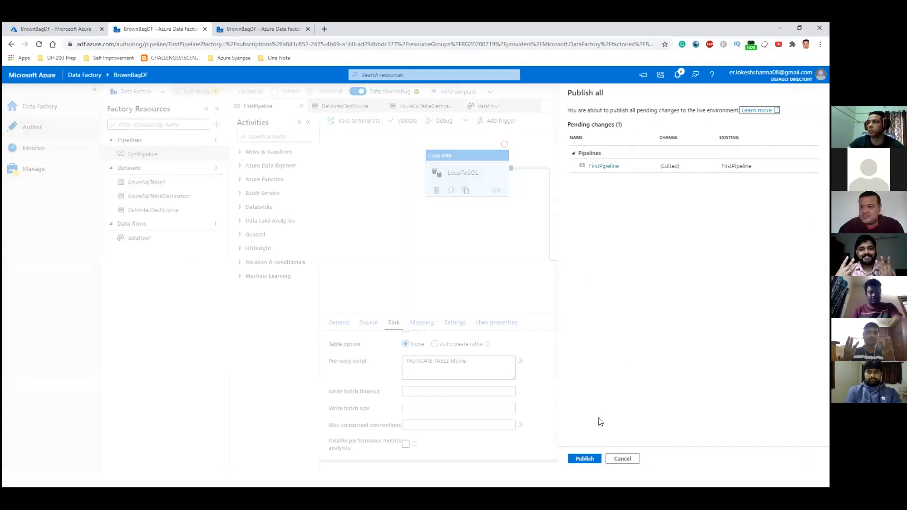
# Publish FirstPipeline with the TRUNCATE TABLE Movie pre-copy script and trigger a run now.
pyautogui.click(593, 459)
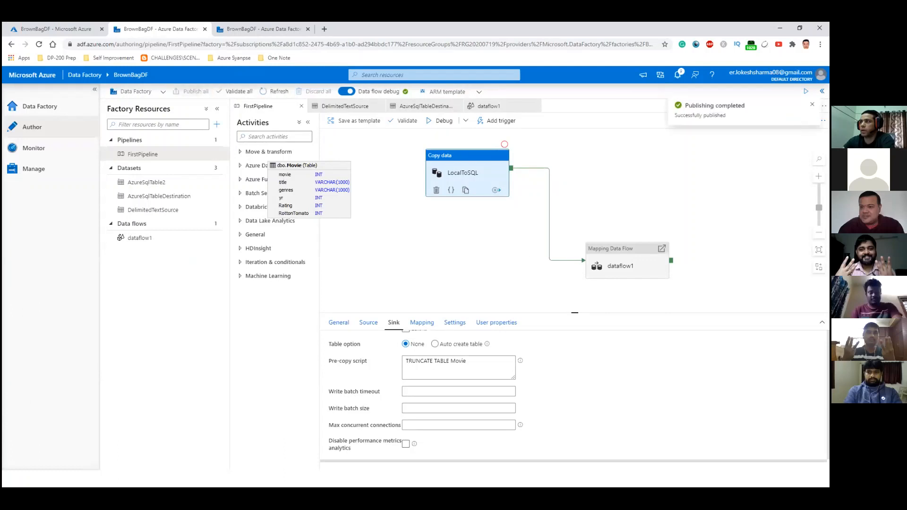
pyautogui.click(384, 141)
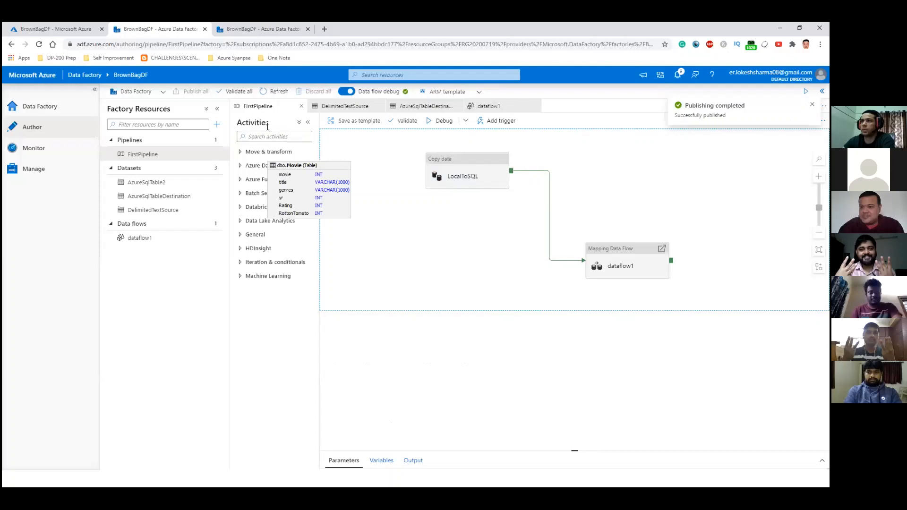
pyautogui.click(498, 122)
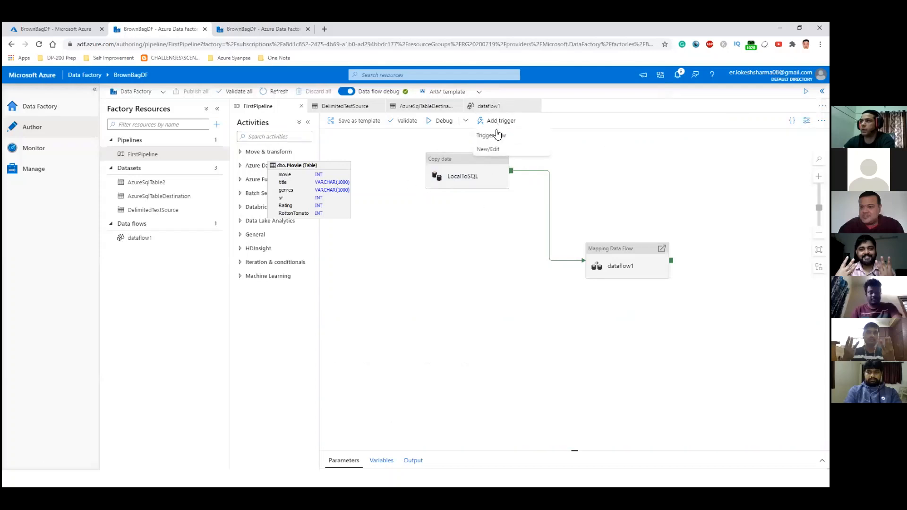
pyautogui.click(496, 133)
pyautogui.click(584, 459)
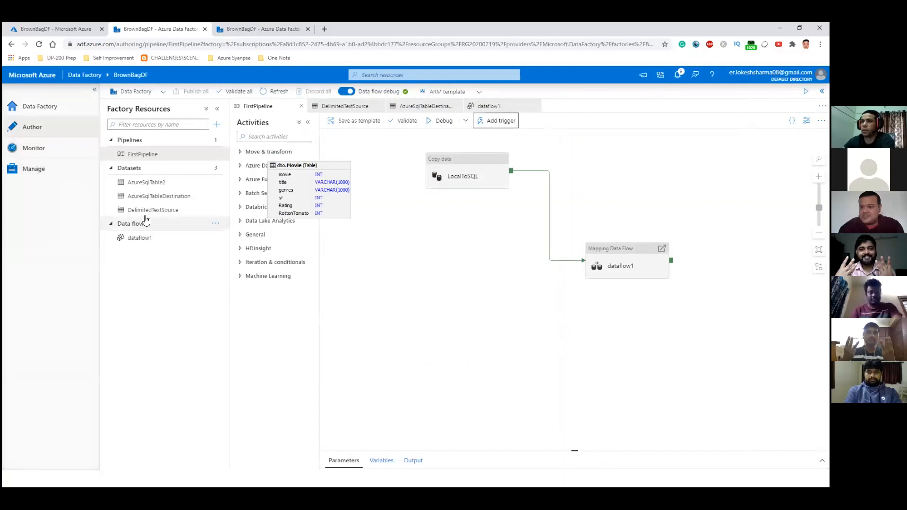
# Check the in-progress FirstPipeline run (LocalToSQL succeeded, dataflow1 queued), then return to the DATA TRANSFORMATION slide.
pyautogui.click(77, 156)
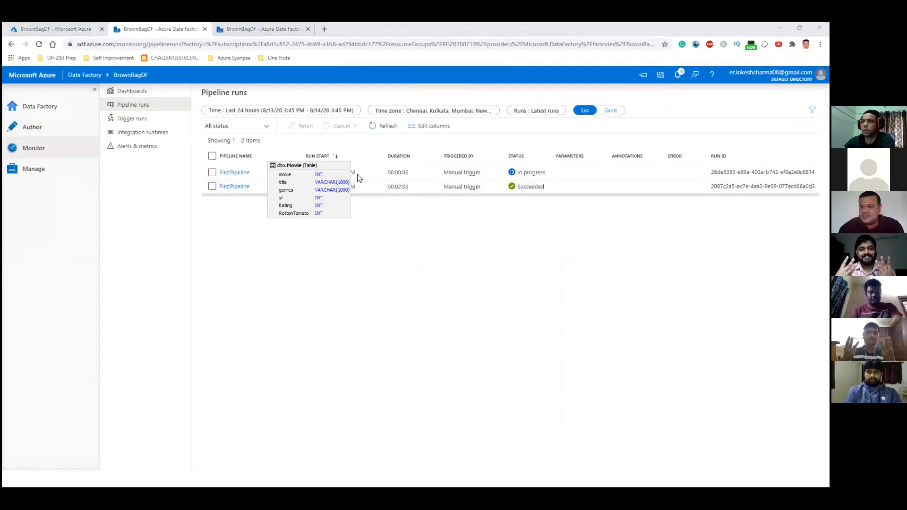
pyautogui.hotkey('alt', 'Tab')
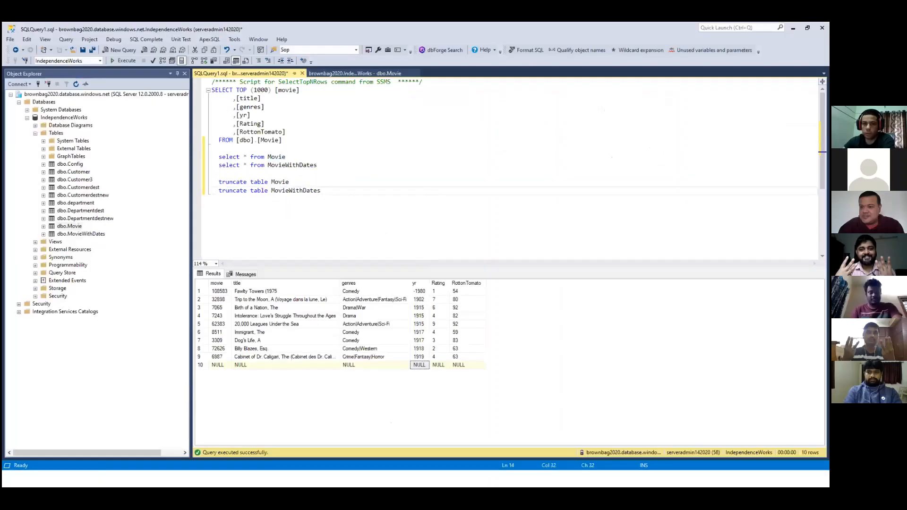
pyautogui.hotkey('alt', 'Tab')
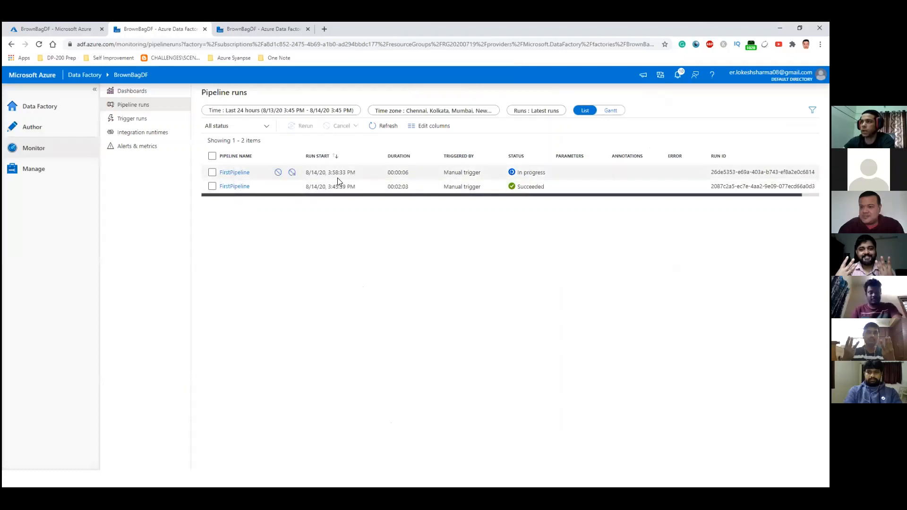
pyautogui.click(237, 176)
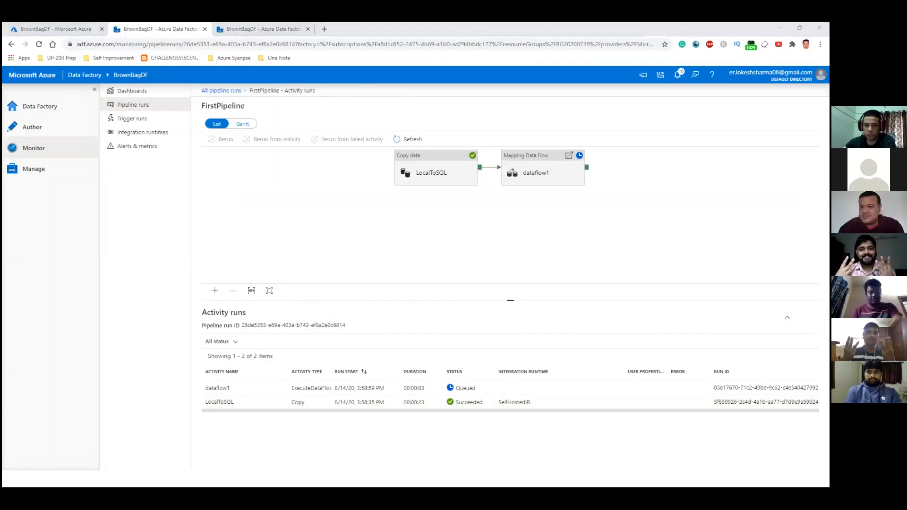
pyautogui.hotkey('alt', 'Tab')
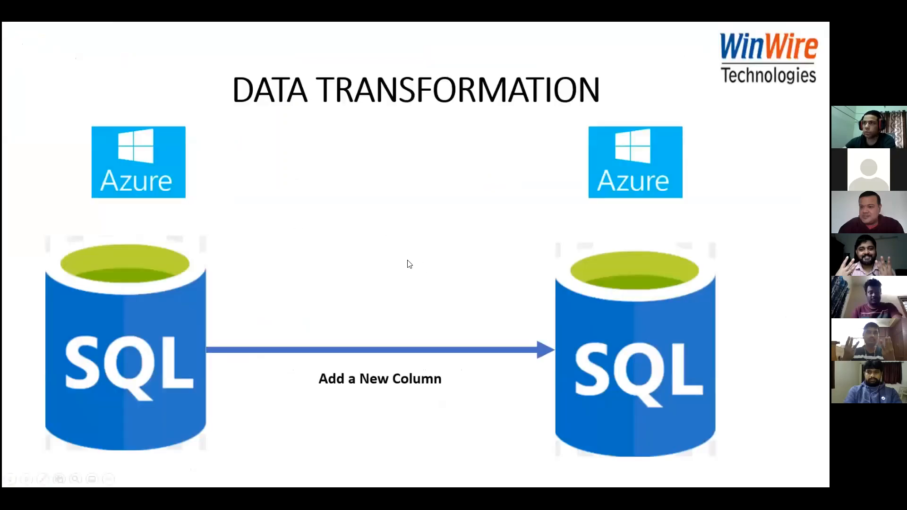
# Present the DATA LOAD IN PUBLYTICS slide, then go back to FirstPipeline's activity runs.
pyautogui.click(407, 263)
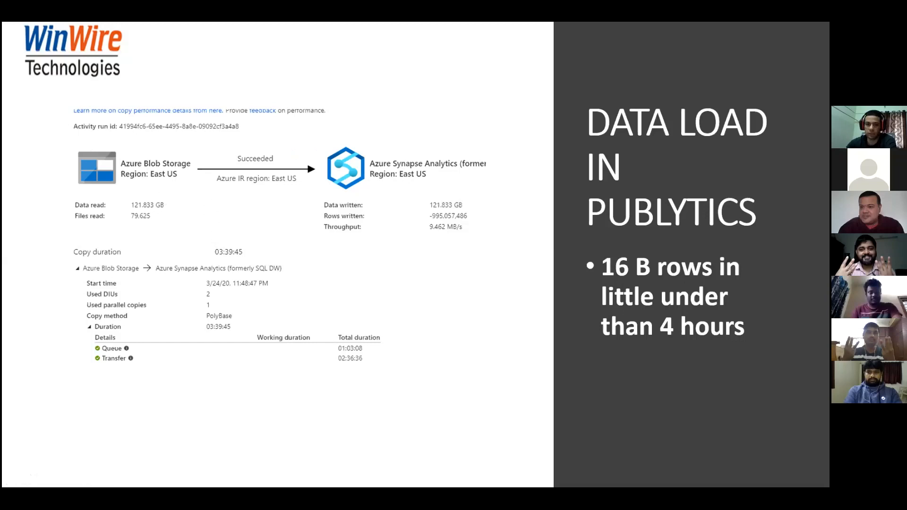
pyautogui.hotkey('alt', 'Tab')
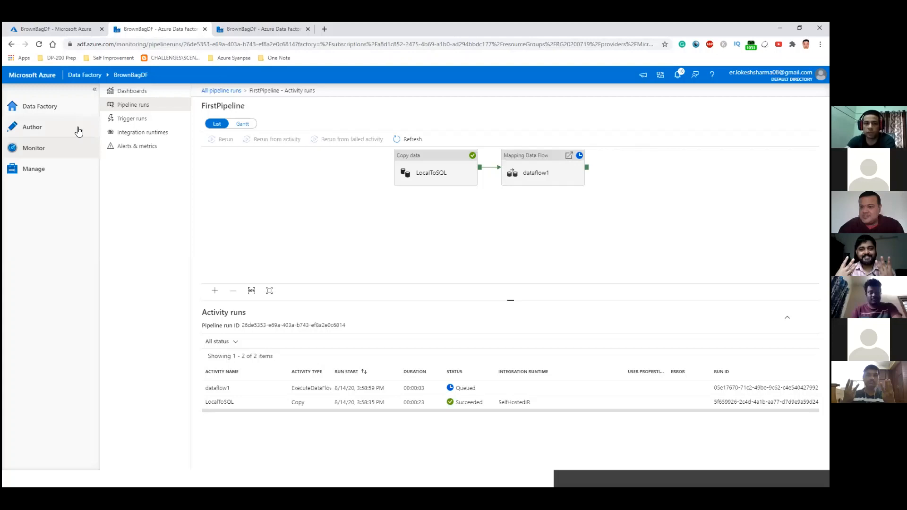
# Review LocalToSQL's source settings, then open dataflow1 with its source1 → DerivedColumn1 → sink1 chain.
pyautogui.click(31, 127)
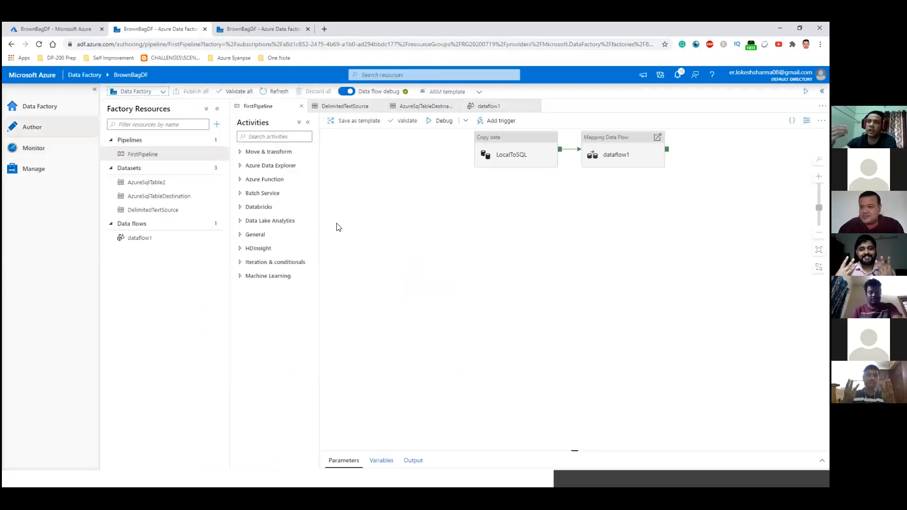
pyautogui.click(521, 162)
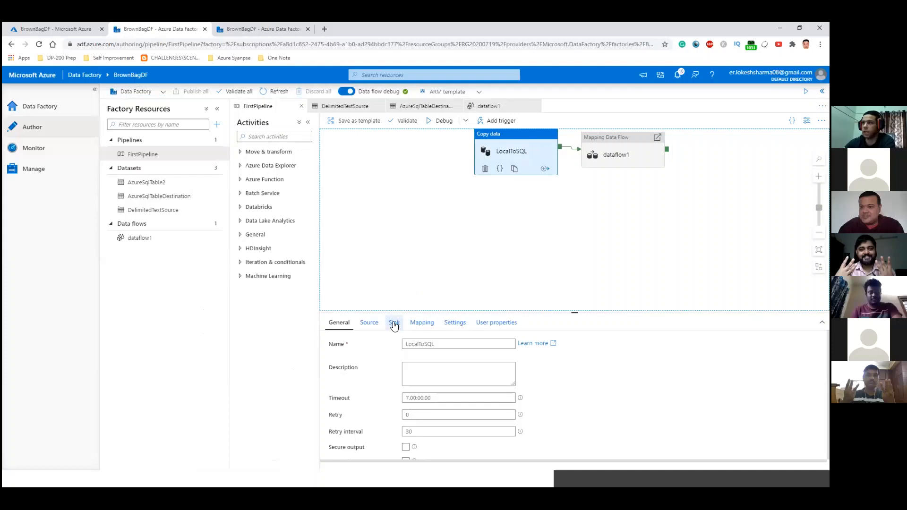
pyautogui.click(369, 323)
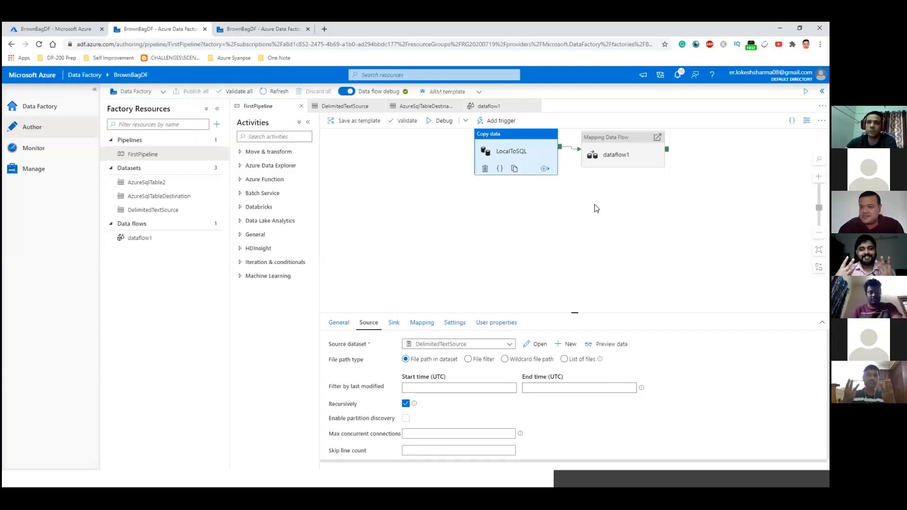
pyautogui.click(144, 240)
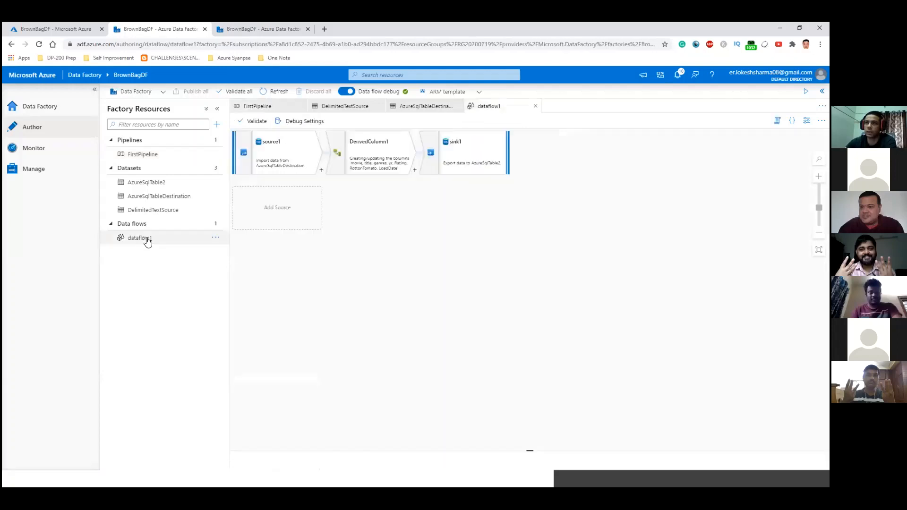
# Inspect sink1's table action and script options, then check the in-progress FirstPipeline run in Monitor.
pyautogui.click(463, 165)
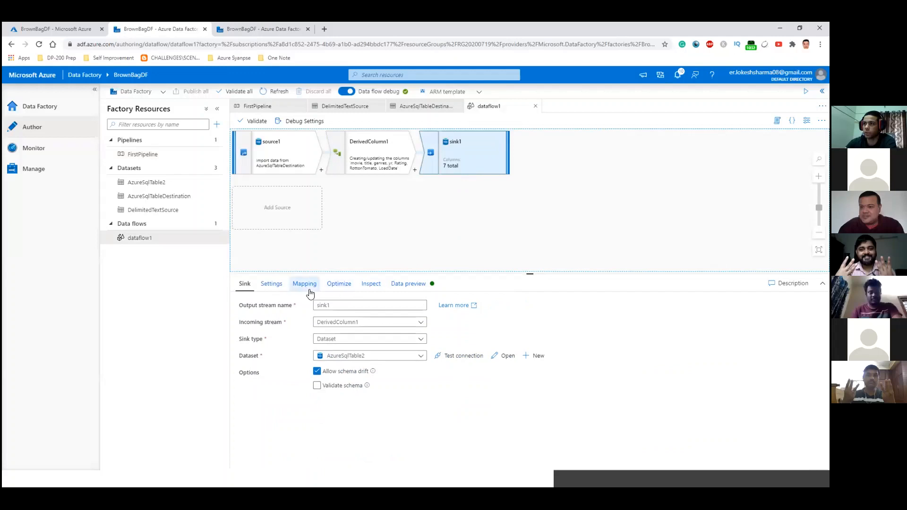
pyautogui.click(276, 287)
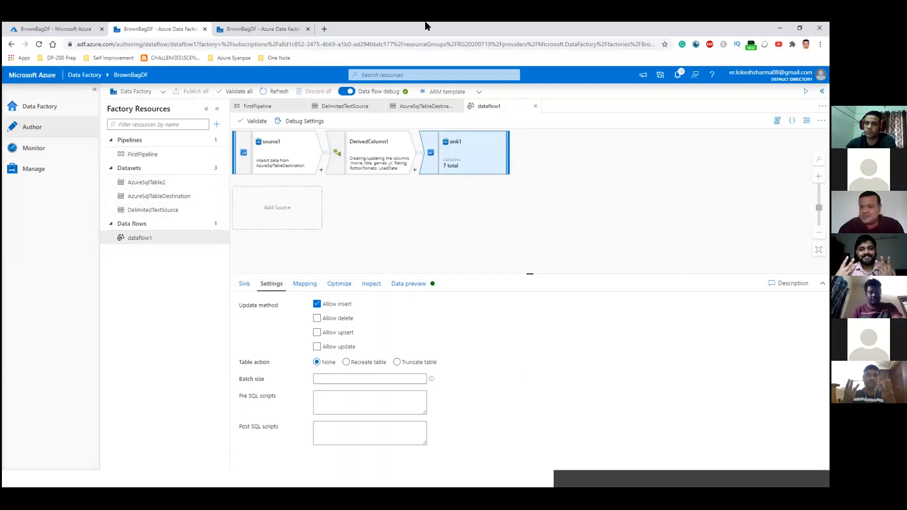
pyautogui.click(54, 157)
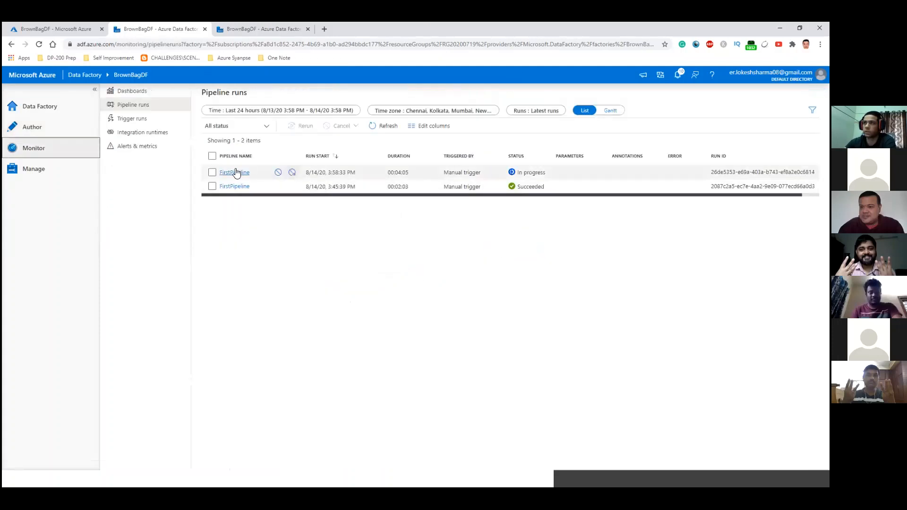
# Refresh the latest FirstPipeline run (LocalToSQL succeeded, dataflow1 running), then return to the Building Blocks slide.
pyautogui.click(235, 172)
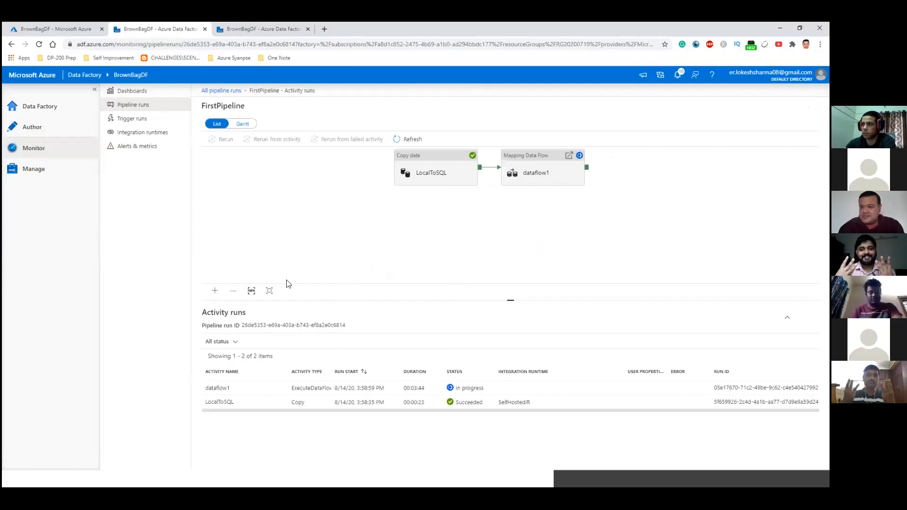
pyautogui.click(409, 146)
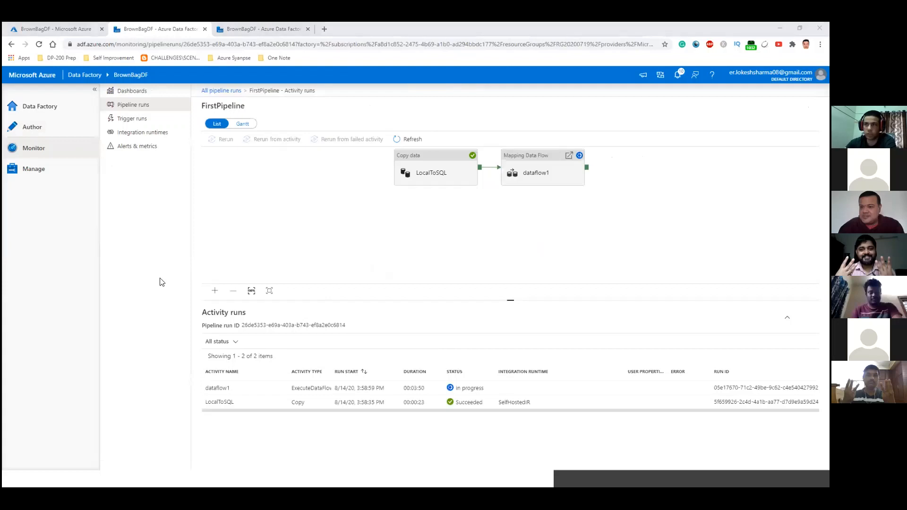
pyautogui.hotkey('alt', 'Tab')
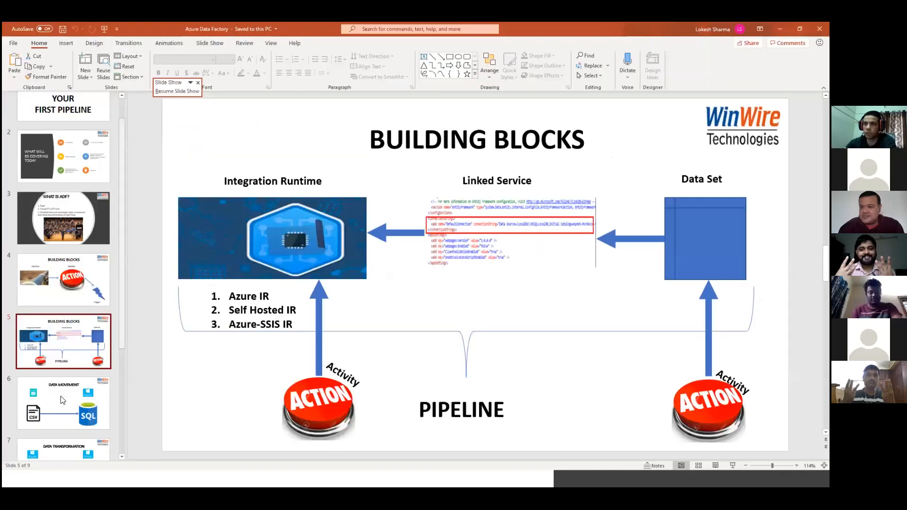
# Move to slide 9 Take Aways, then return to FirstPipeline's activity runs.
pyautogui.scroll(-4, 568, 207)
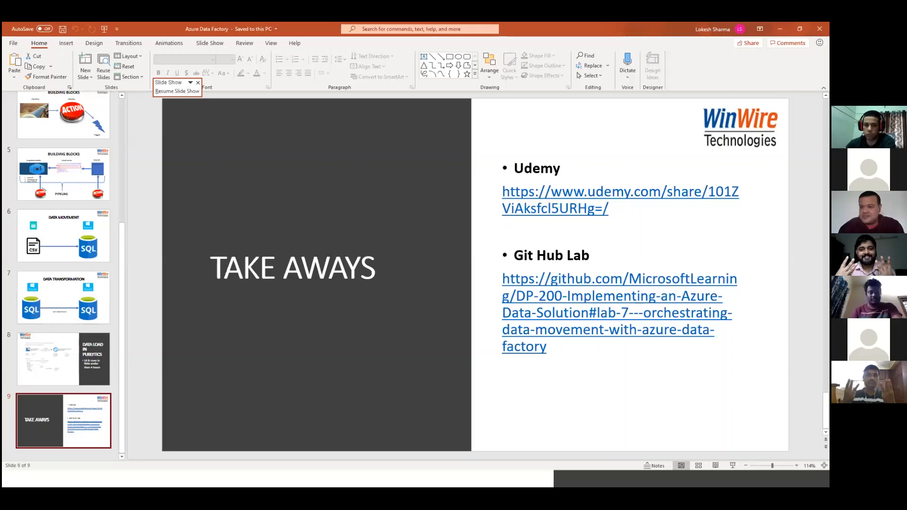
pyautogui.hotkey('alt', 'Tab')
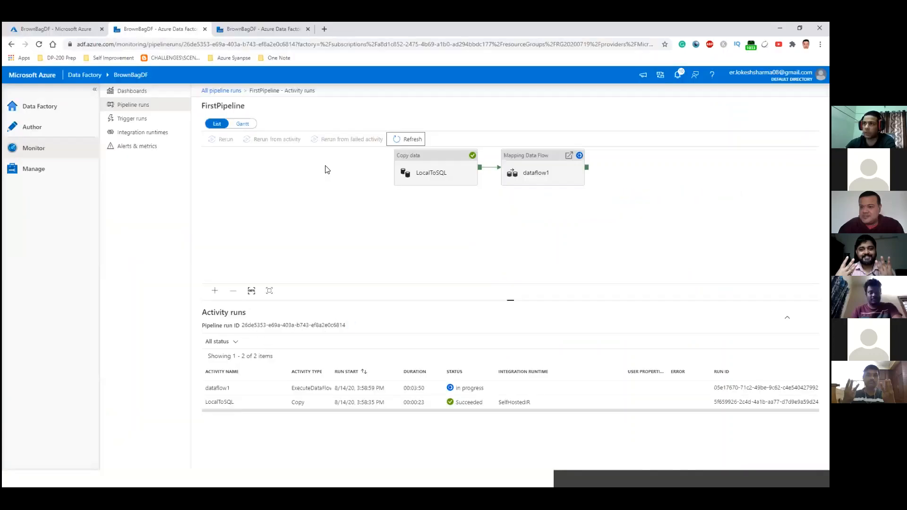
# Refresh the activity runs, then view the empty Alerts & metrics page for BrownBagDF.
pyautogui.click(394, 140)
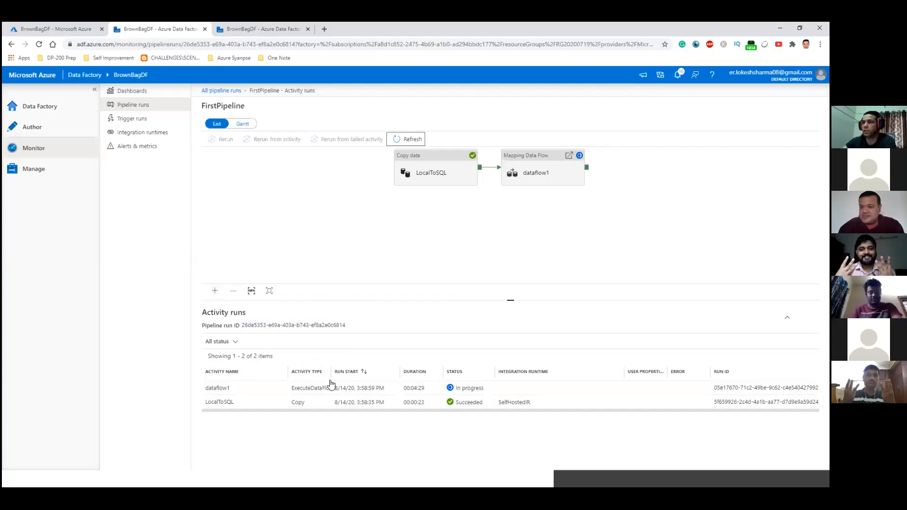
pyautogui.click(149, 147)
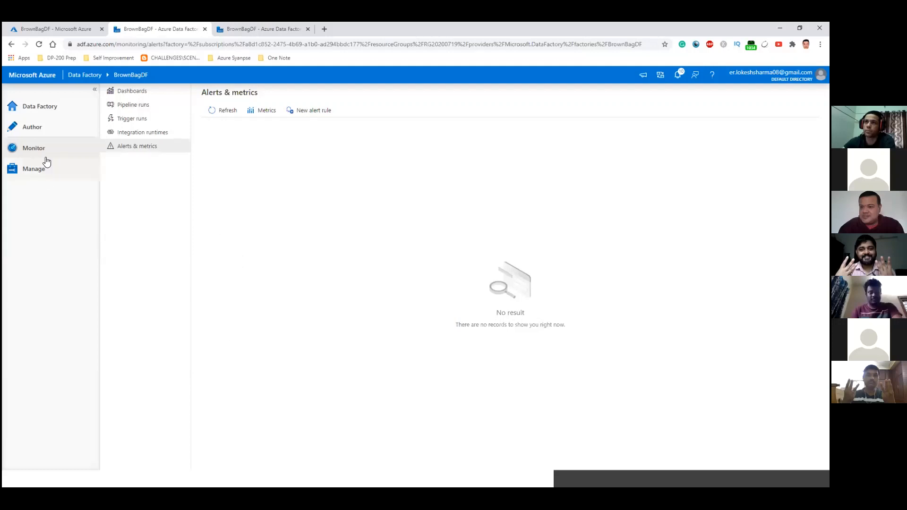
# Open the latest FirstPipeline run's dataflow1 details: sink1 succeeded, 10 rows in 15s 705ms.
pyautogui.click(33, 127)
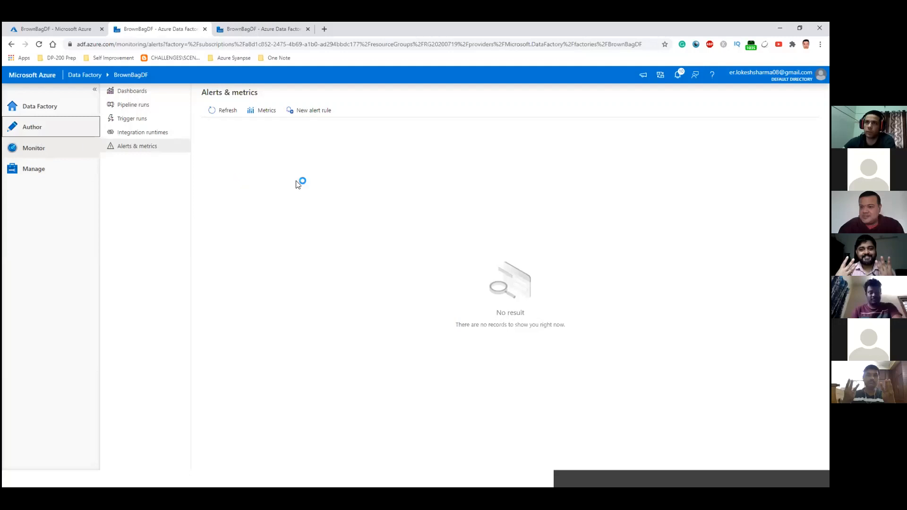
pyautogui.click(46, 148)
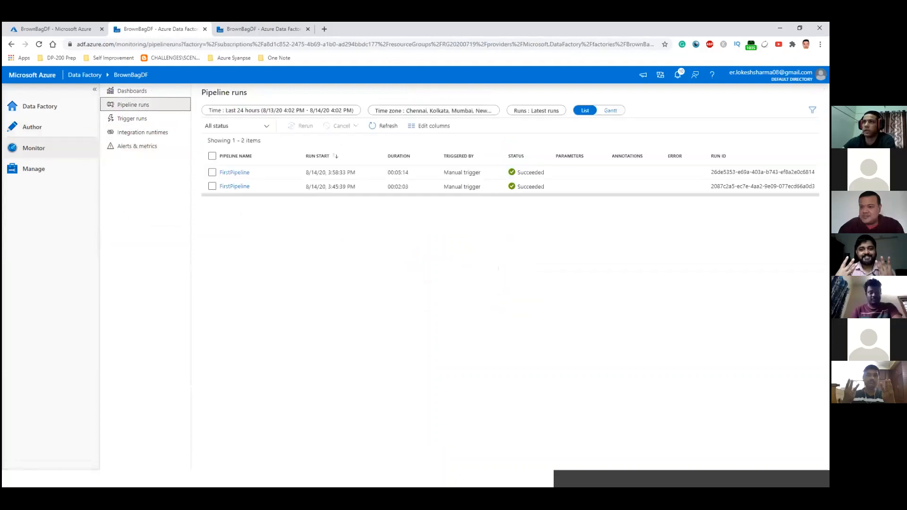
pyautogui.click(239, 174)
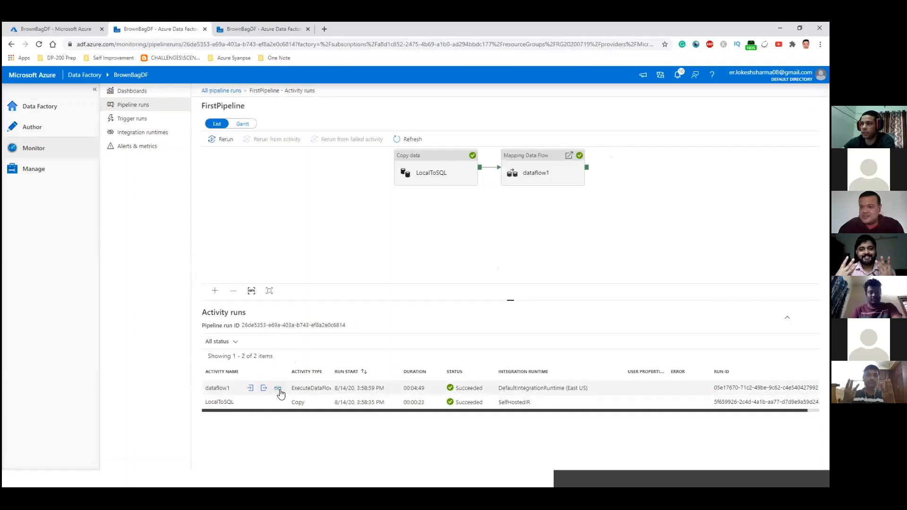
pyautogui.click(278, 388)
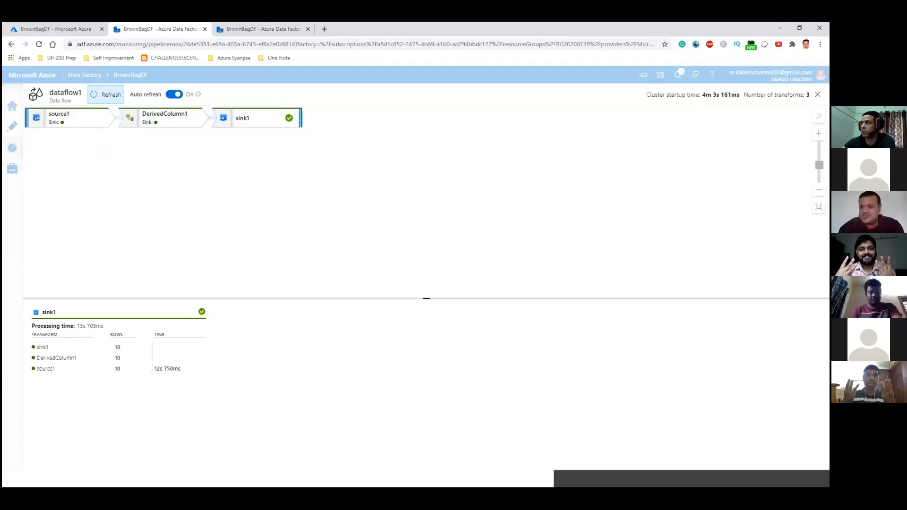
# Minimise the browser to show the Take Aways slide with its Udemy and GitHub Lab links.
pyautogui.click(780, 28)
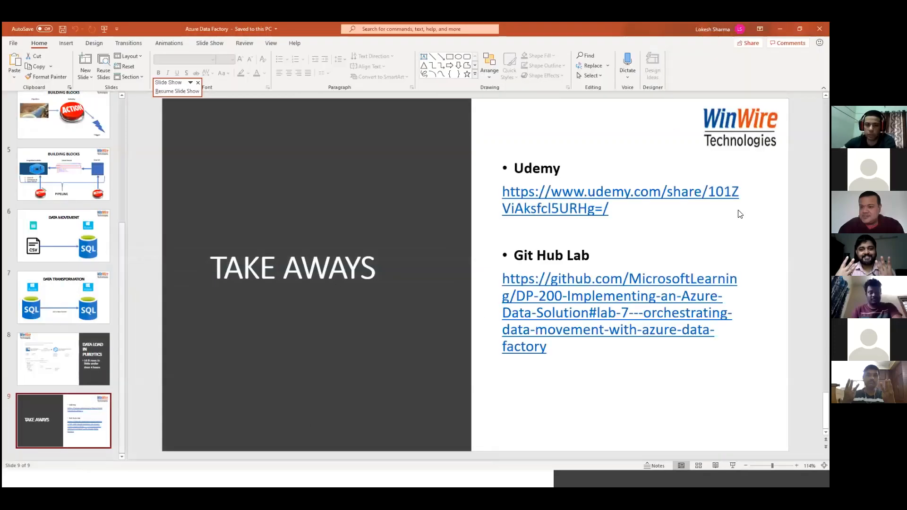
# Run the SELECT queries on the Movie and MovieWithDates tables in SSMS.
pyautogui.click(142, 478)
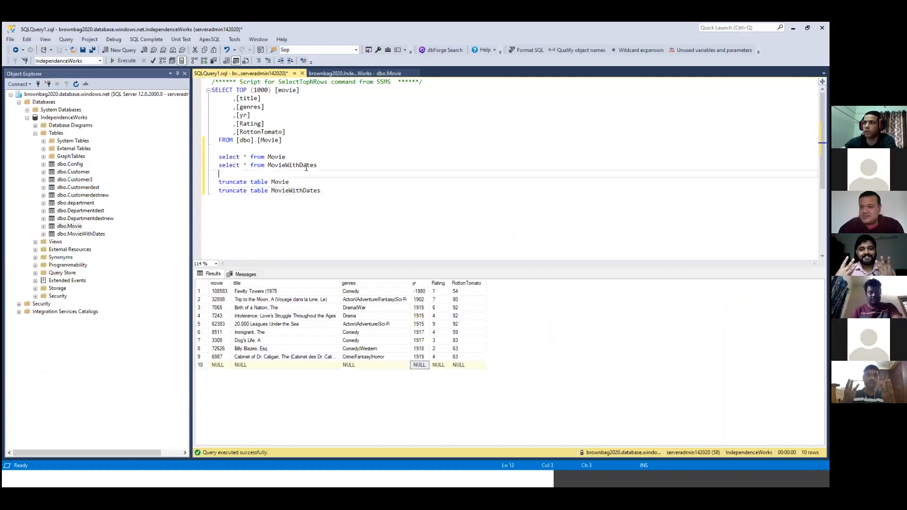
pyautogui.moveTo(319, 166); pyautogui.dragTo(316, 153)
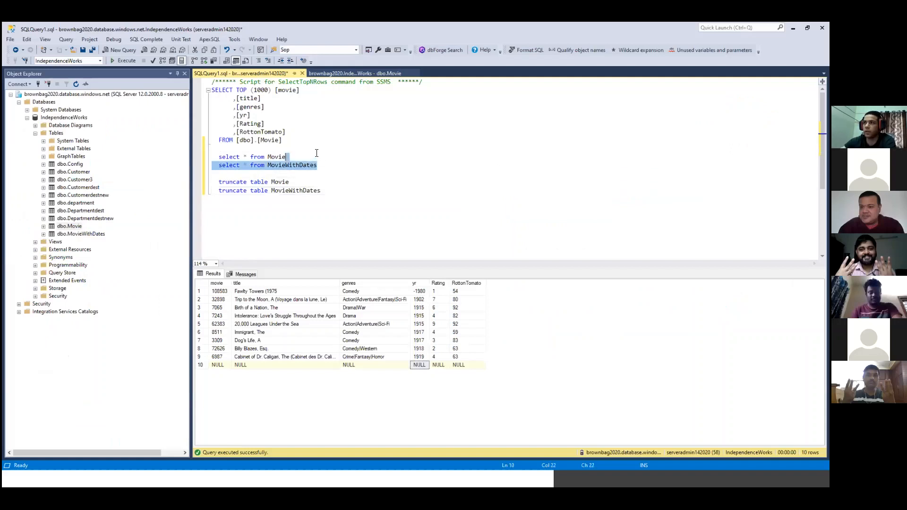
pyautogui.click(127, 60)
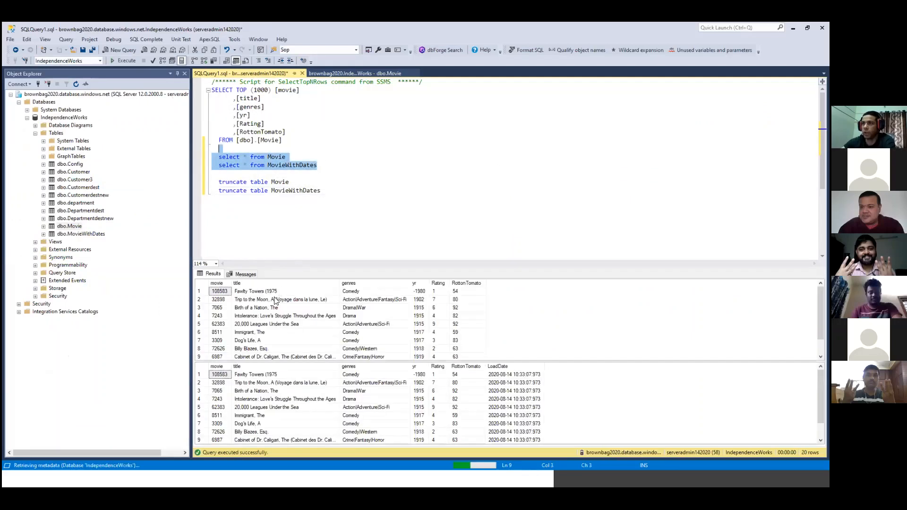
pyautogui.click(276, 299)
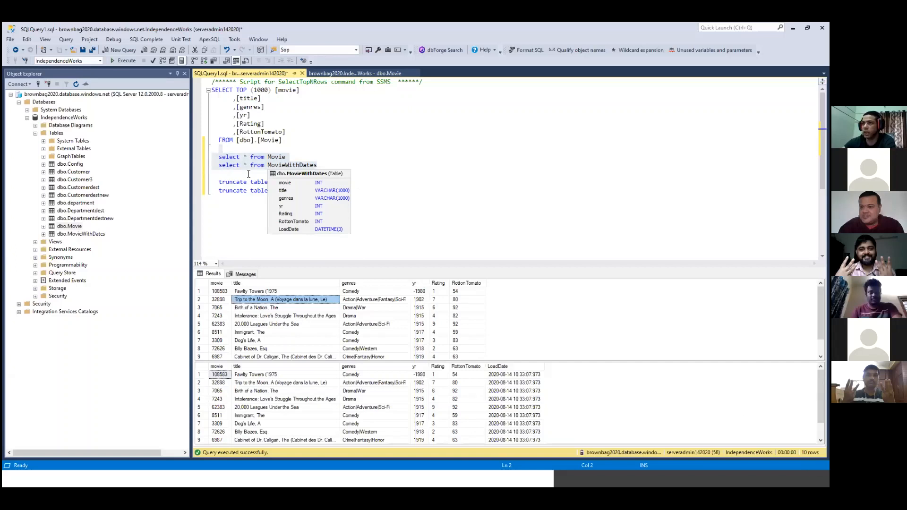
pyautogui.click(299, 176)
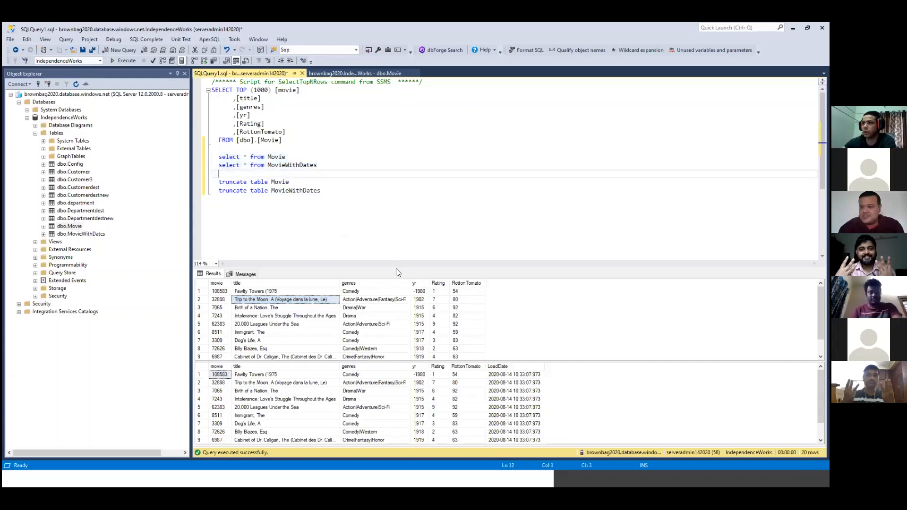
pyautogui.moveTo(395, 269); pyautogui.dragTo(388, 195)
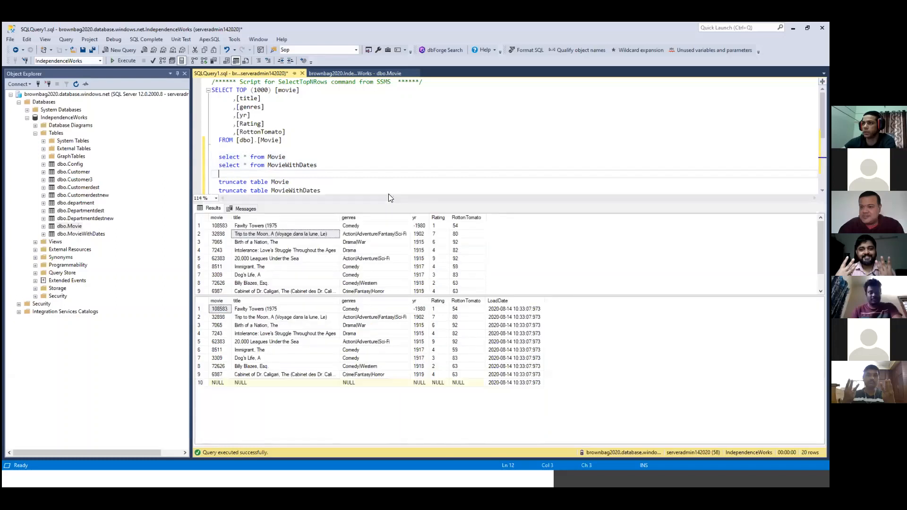
pyautogui.moveTo(469, 297); pyautogui.dragTo(469, 331)
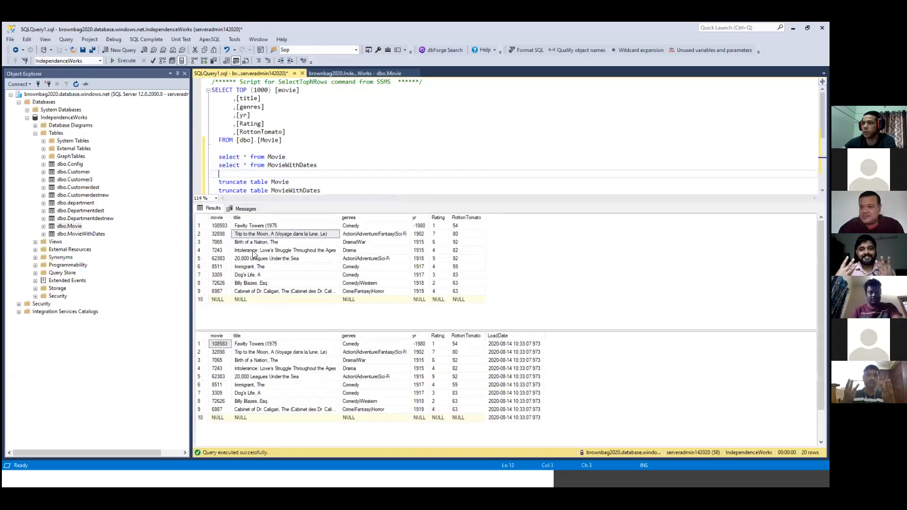
pyautogui.click(235, 250)
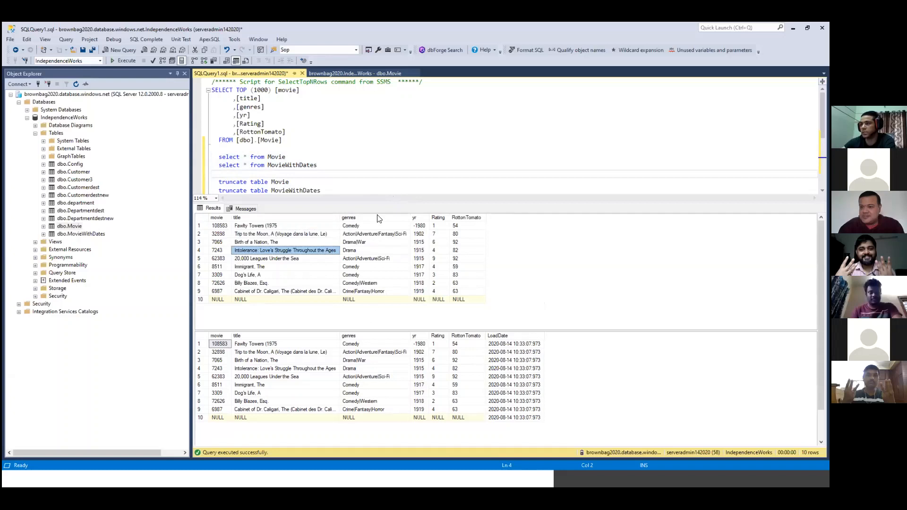
pyautogui.click(340, 173)
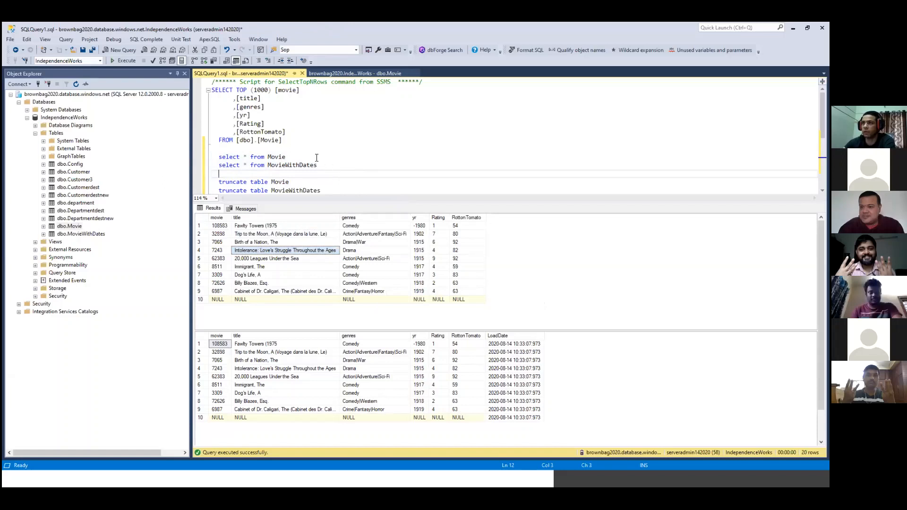
pyautogui.scroll(-1, 316, 157)
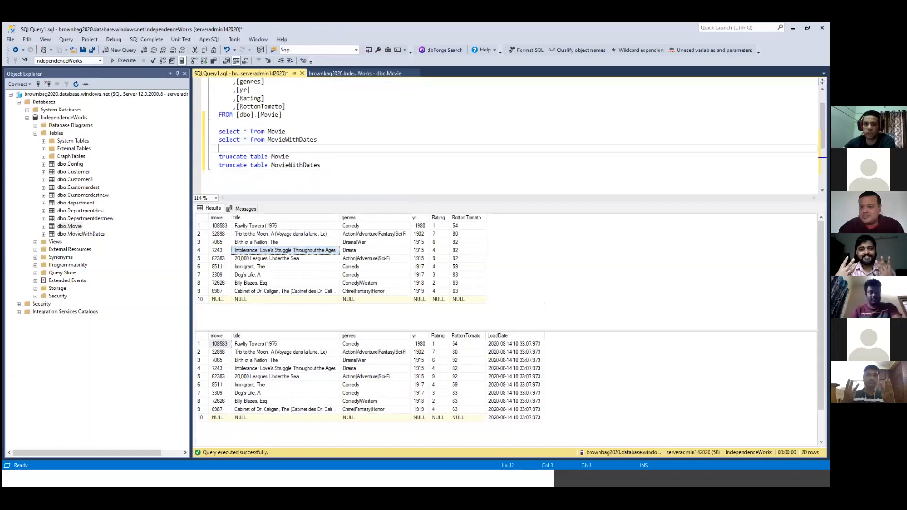